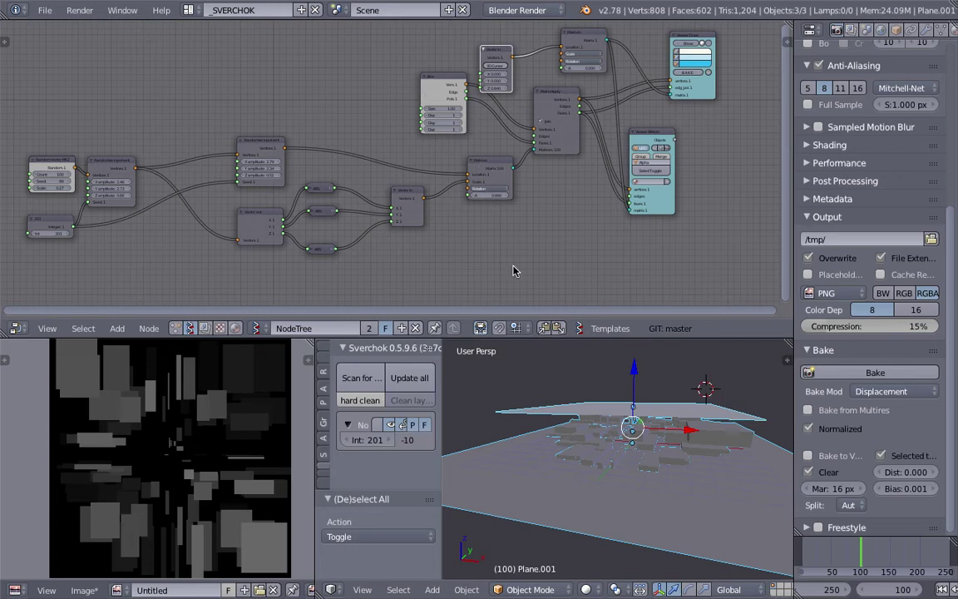
Examine the generated boxes between the two planes and the displacement image from several angles
middle_click_drag(574, 391, 619, 424)
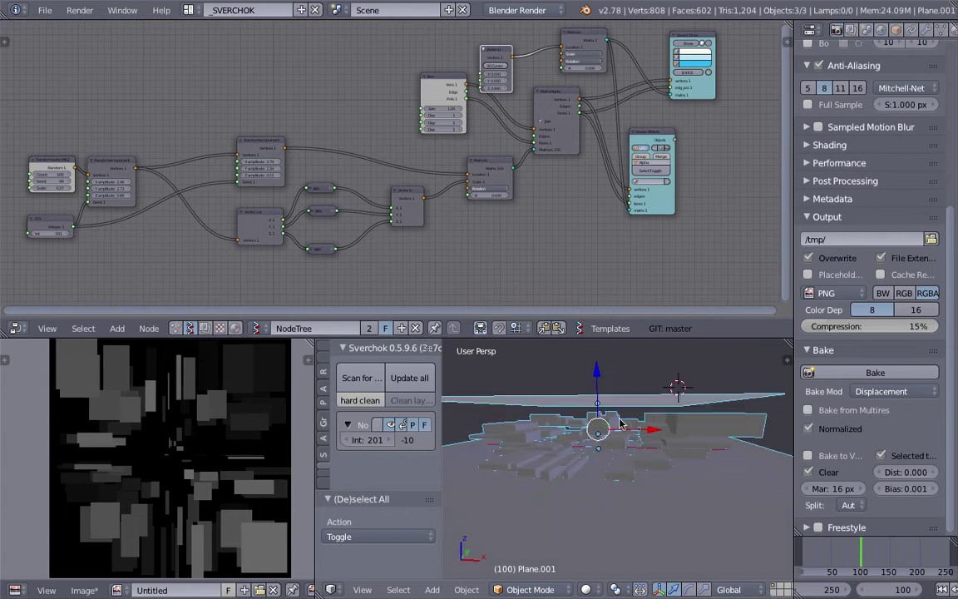
scroll(431, 208, "down", 1)
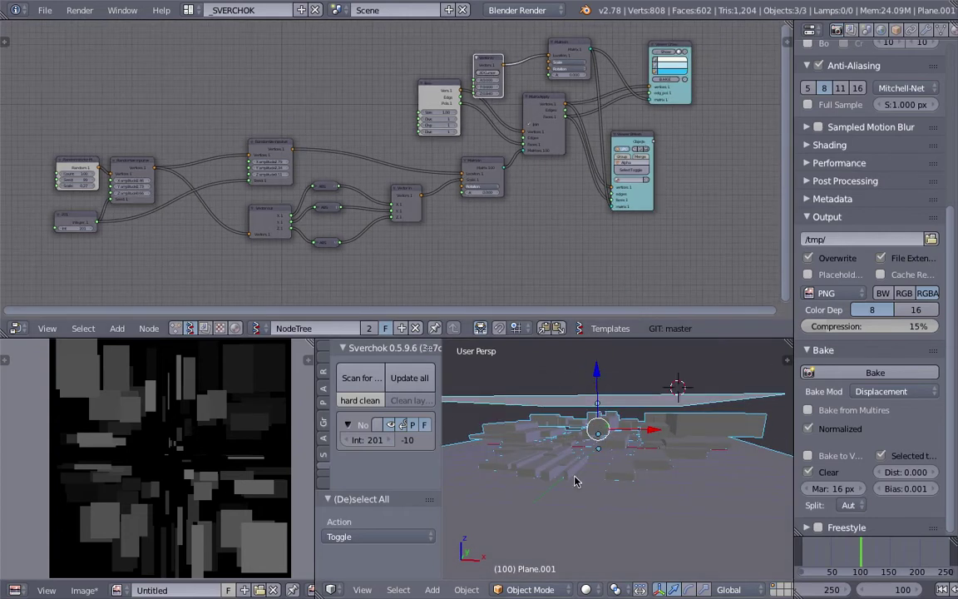
middle_click_drag(574, 480, 650, 434)
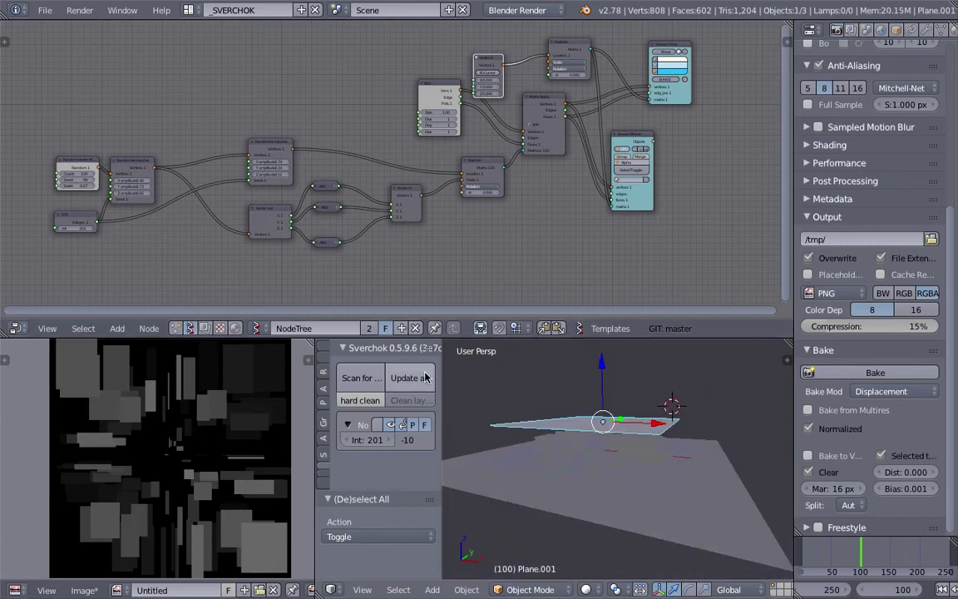
key("t")
middle_click_drag(519, 418, 656, 466)
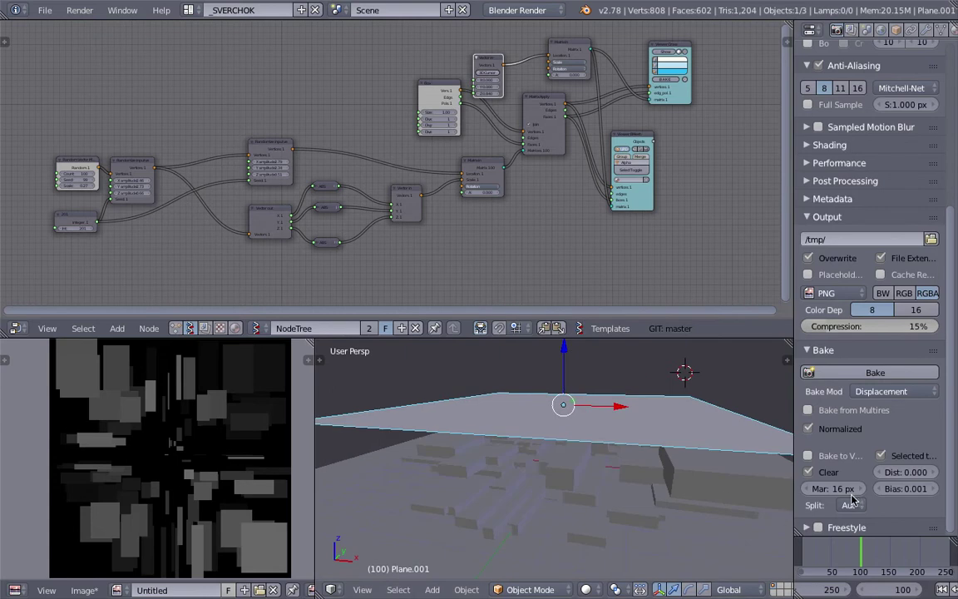
middle_click_drag(564, 452, 542, 453)
mouse_move(181, 433)
middle_mouse_down()
mouse_move(183, 422)
mouse_move(174, 438)
middle_mouse_up()
middle_click_drag(474, 484, 458, 471)
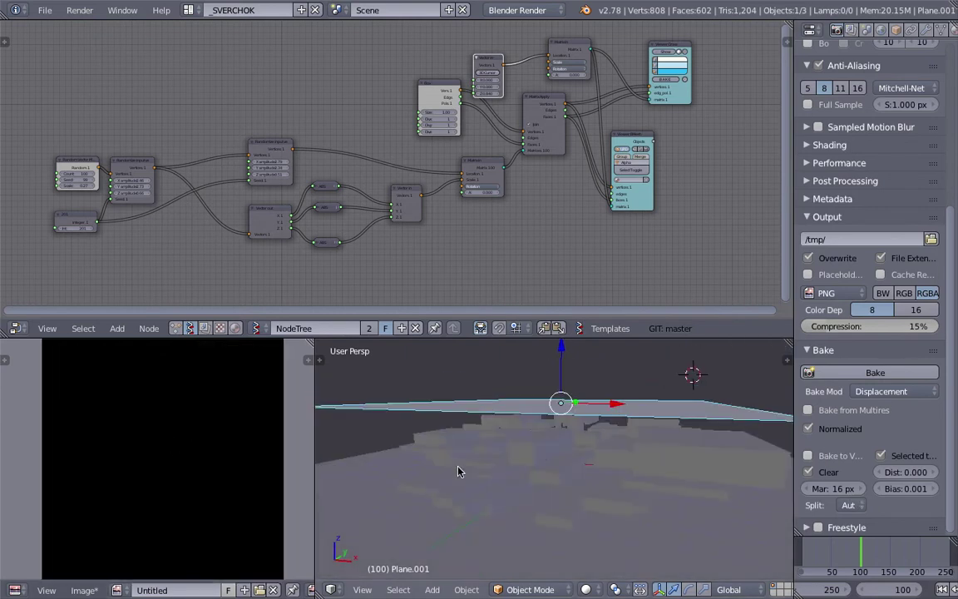
scroll(171, 453, "down", 1)
middle_click_drag(482, 402, 513, 442)
Select all three objects in the scene and make the upper plane the active object
right_click(492, 420)
key("a")
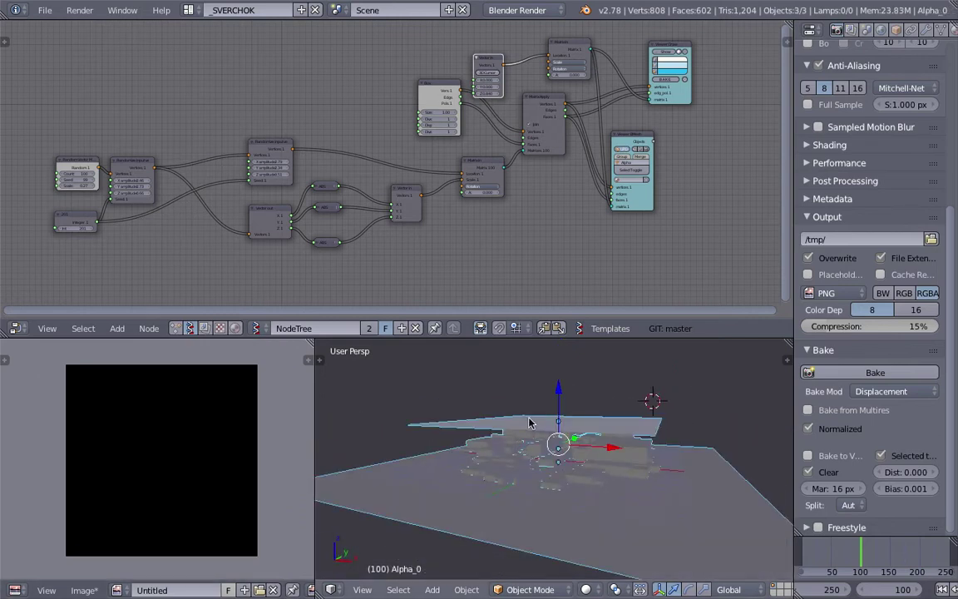
right_click(532, 423, "shift")
right_click(532, 423, "shift")
right_click(532, 422, "shift")
Set the current frame to 63 and bake the displacement map from the selected objects to the active plane
mouse_move(560, 419)
middle_mouse_down()
mouse_move(553, 432)
mouse_move(569, 420)
middle_mouse_up()
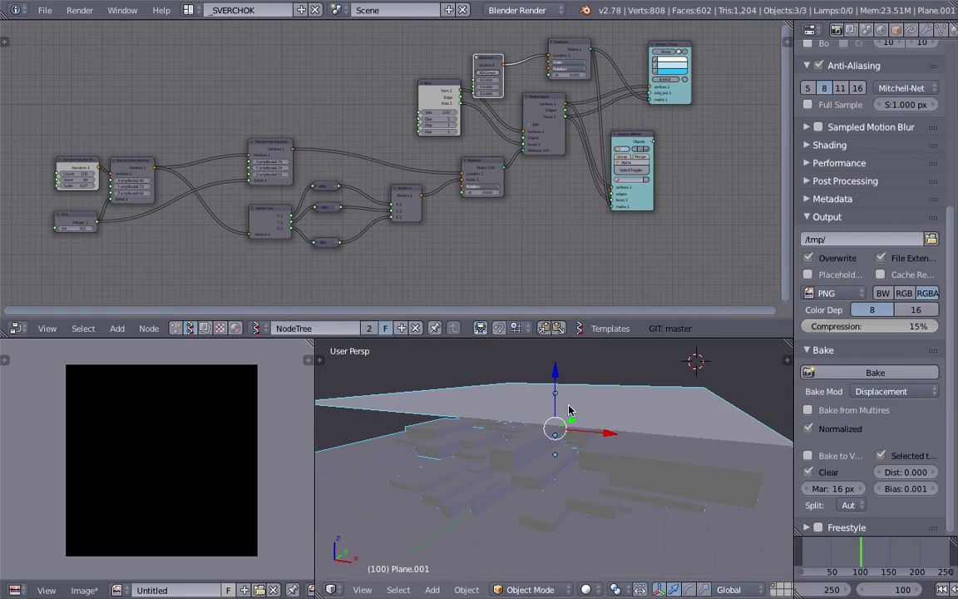
middle_click_drag(511, 434, 470, 385)
left_click_drag(846, 545, 838, 545)
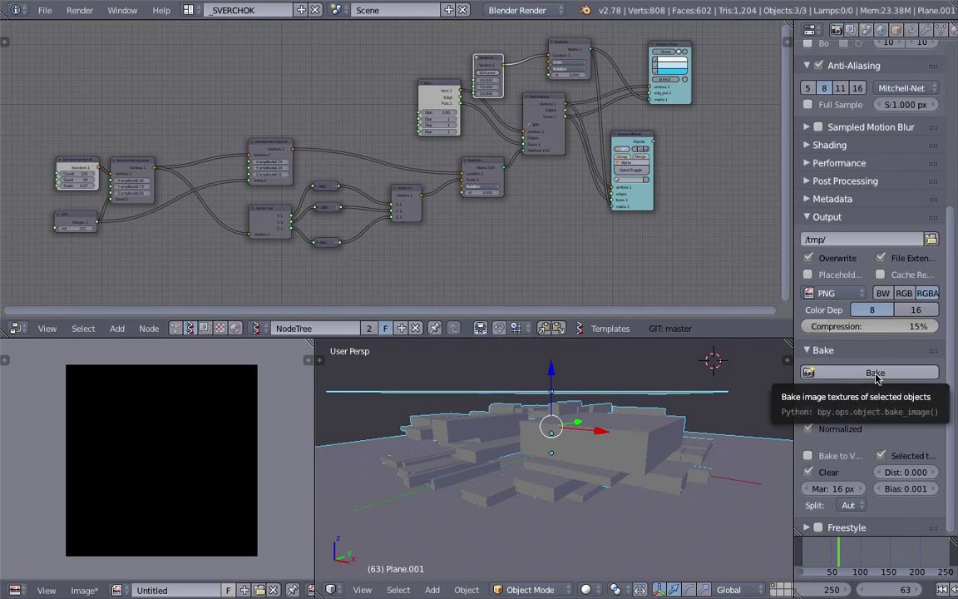
left_click(870, 376)
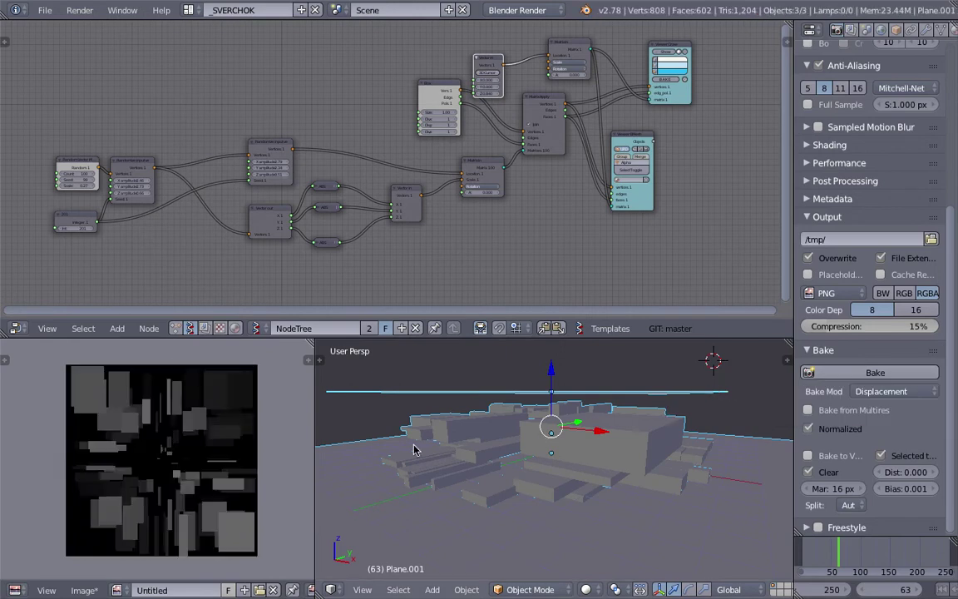
middle_click_drag(162, 453, 172, 449)
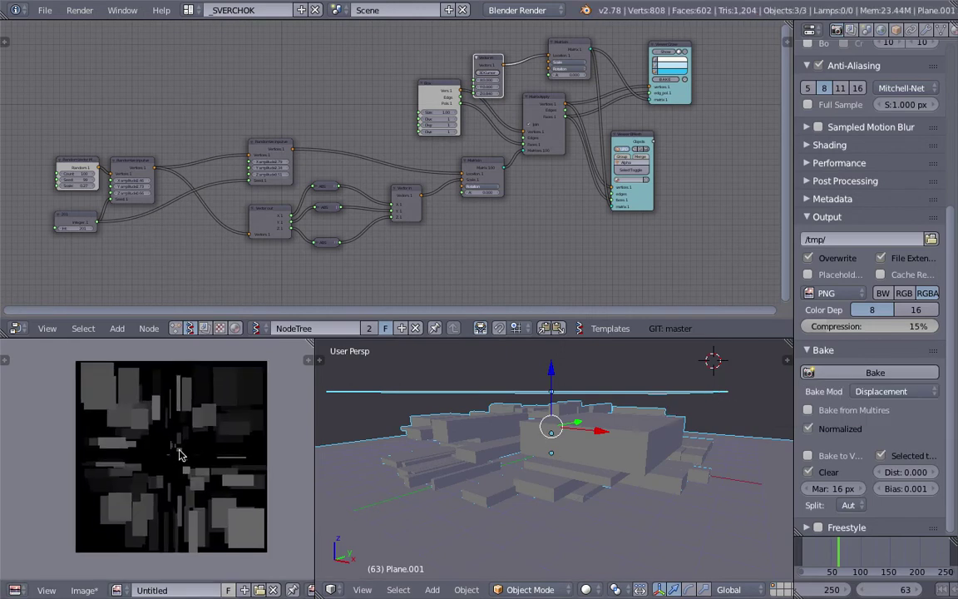
middle_click_drag(482, 252, 499, 252)
Start a new Blender file from the startup scene
left_click(43, 7)
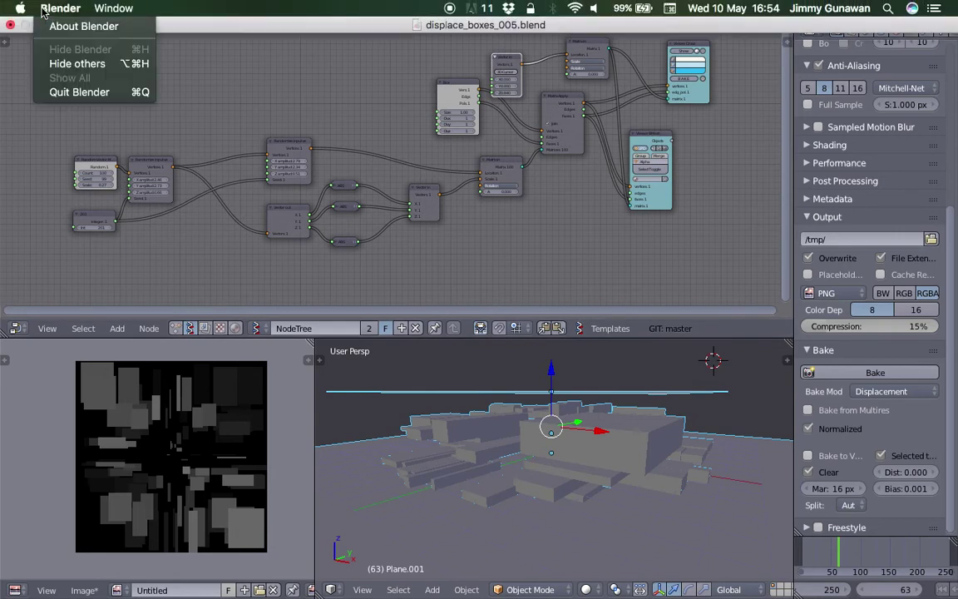
left_click(264, 101)
left_click(43, 8)
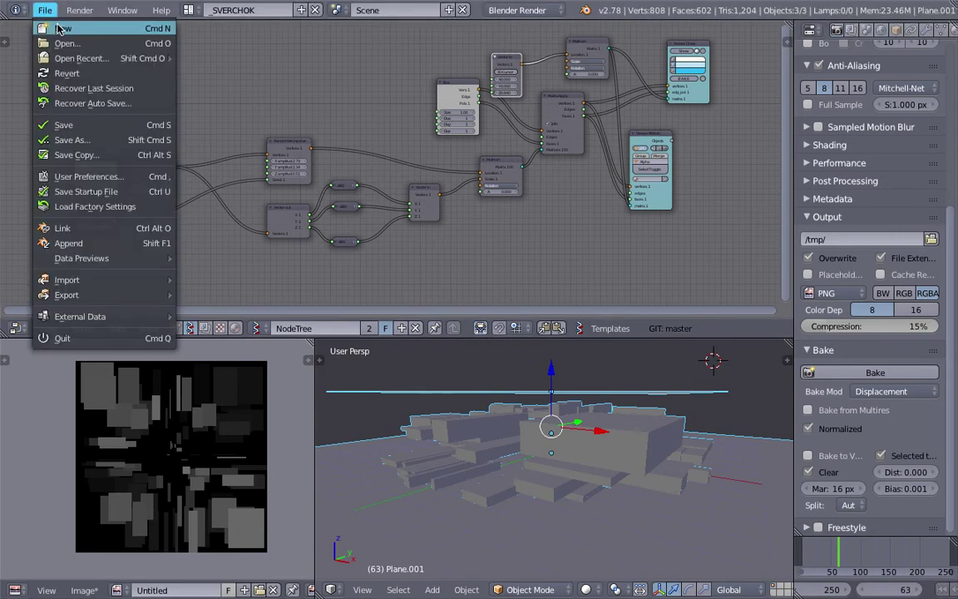
left_click(41, 28)
left_click(66, 38)
Delete all objects from the new scene
middle_click_drag(388, 426, 602, 438)
key("a")
key("x")
left_click(483, 427)
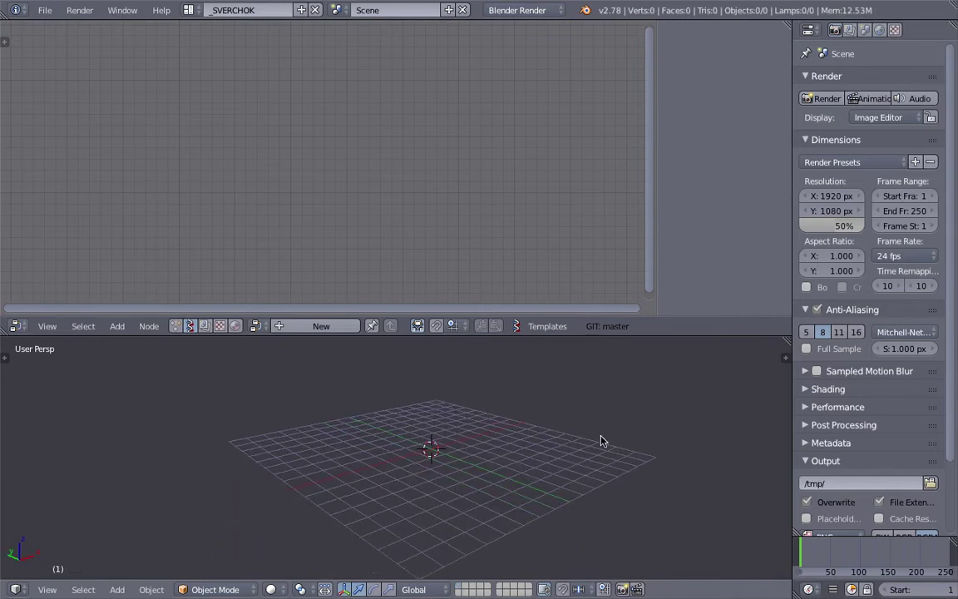
Set the current frame to 120 and make the timeline area slightly taller
left_click(873, 545)
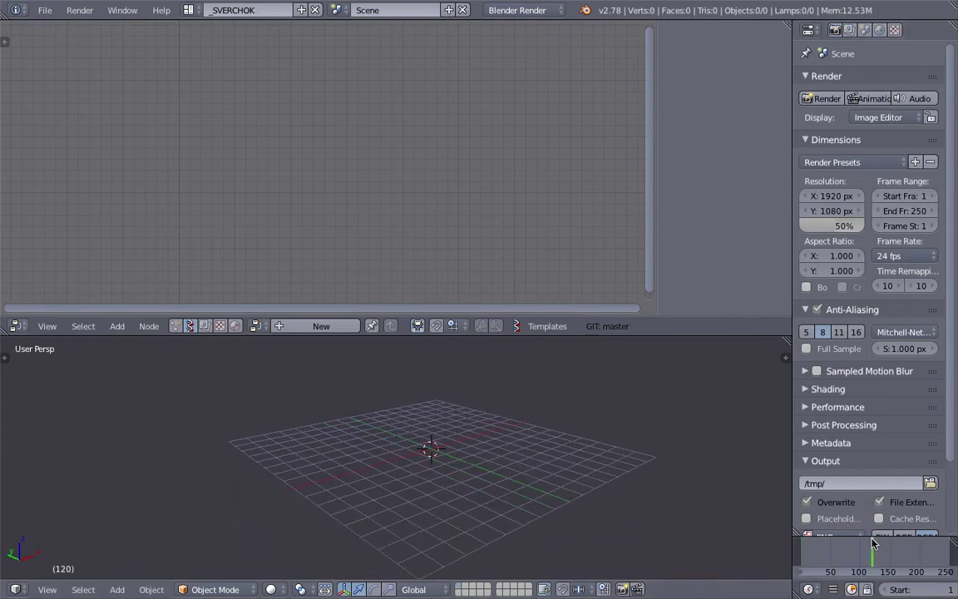
left_click_drag(870, 537, 870, 517)
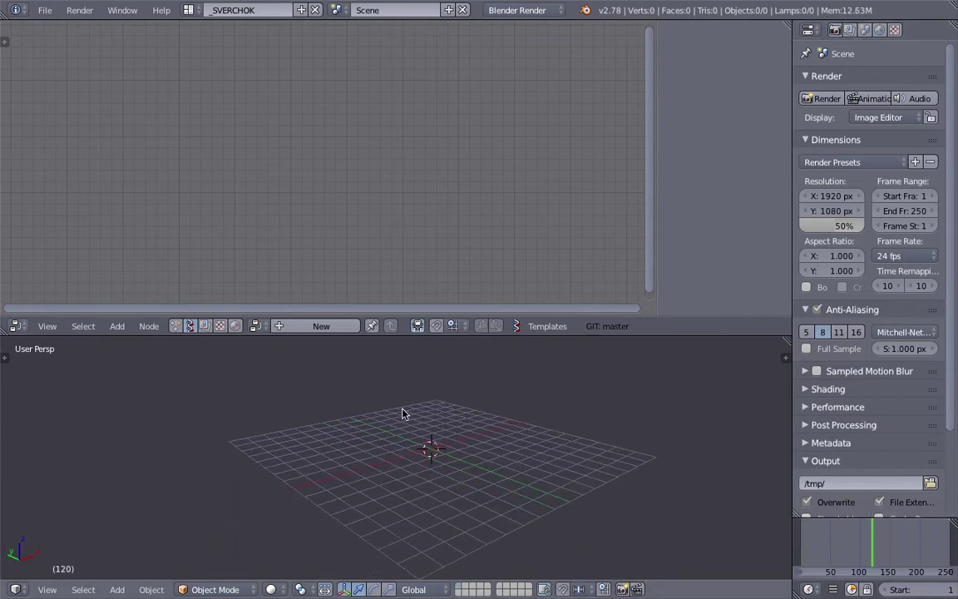
middle_click_drag(362, 366, 97, 70)
left_click(45, 10)
mouse_move(81, 58)
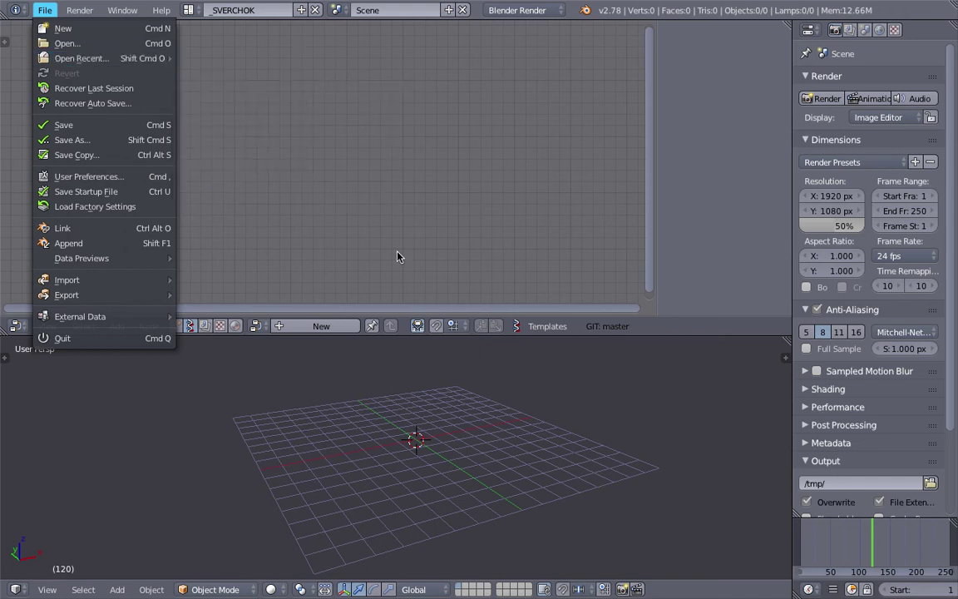
middle_click_drag(486, 398, 510, 403)
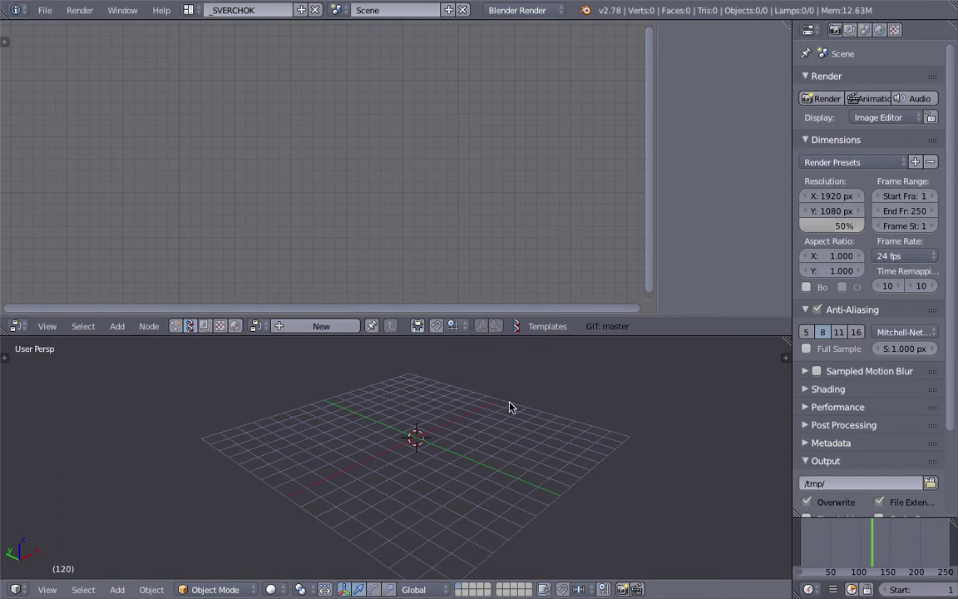
middle_click_drag(447, 422, 425, 403)
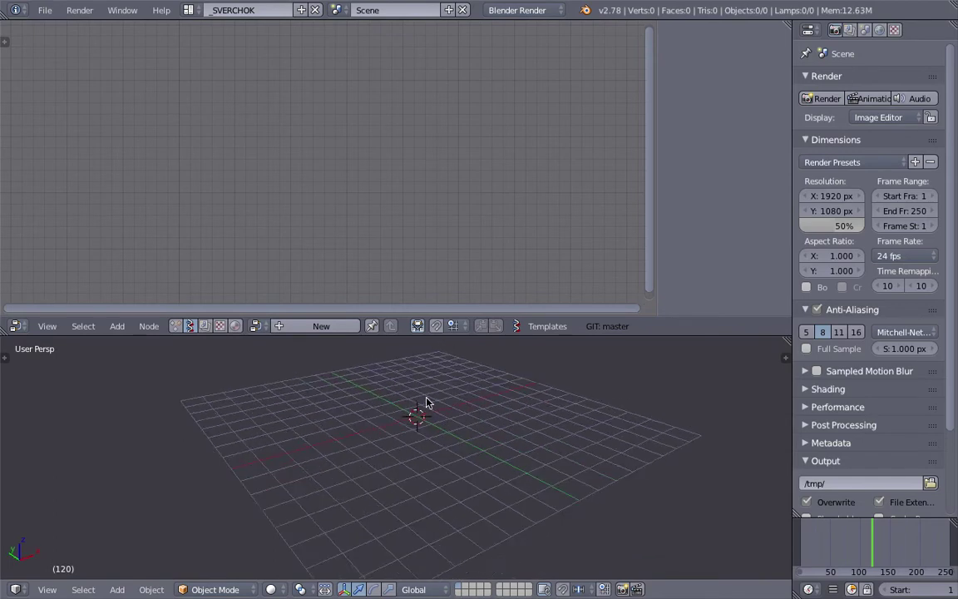
Create a new Sverchok node tree and add a Box node to it
left_click(321, 326)
key("space")
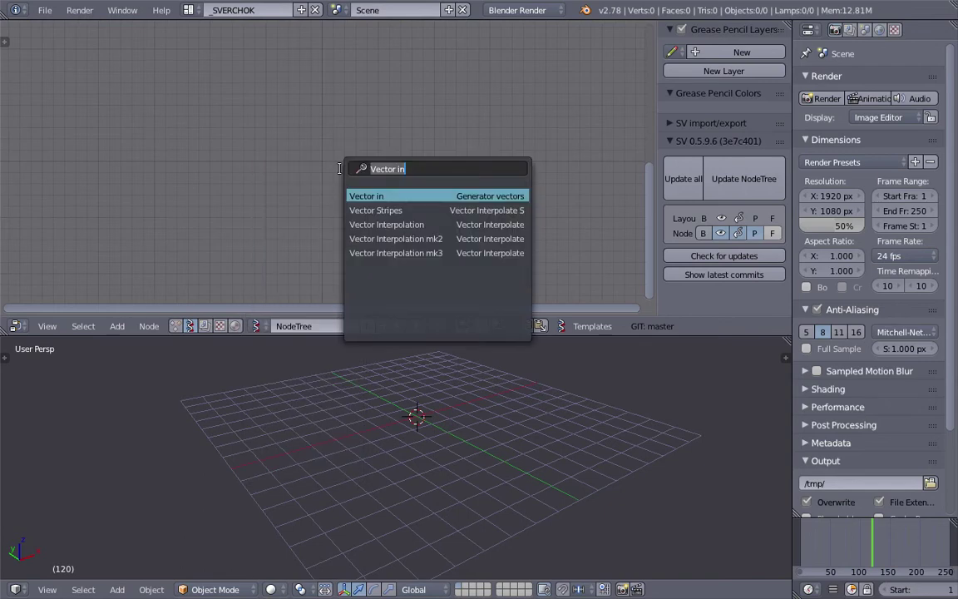
type("box")
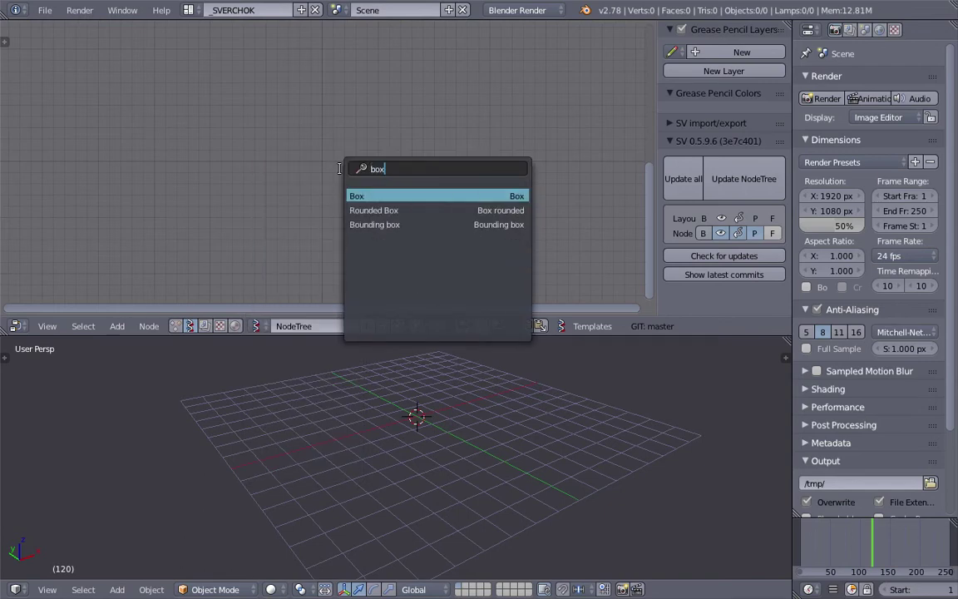
key("Return")
left_click(199, 147)
Add a Viewer BMesh node to the right of the Box node
key("space")
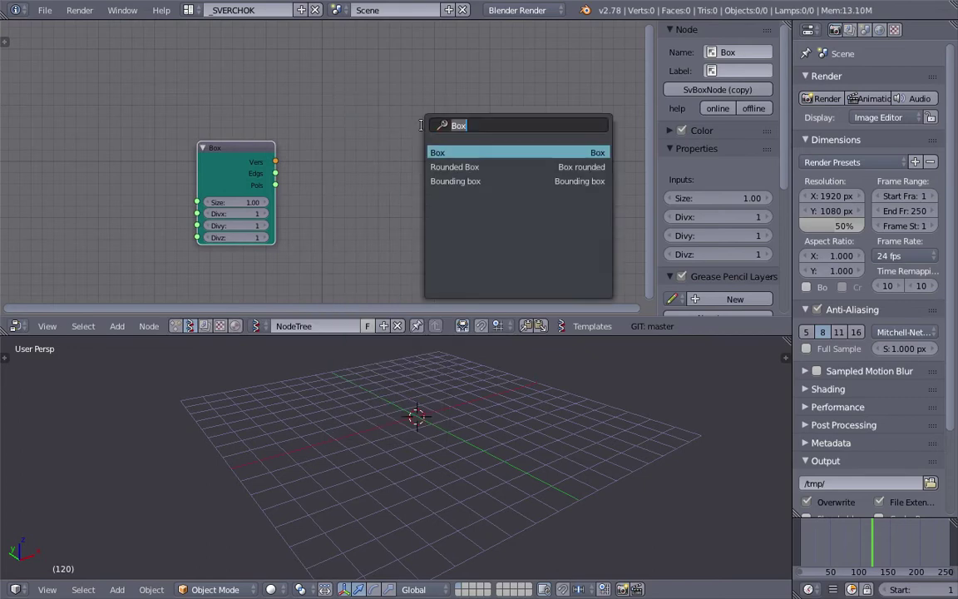
type("bm")
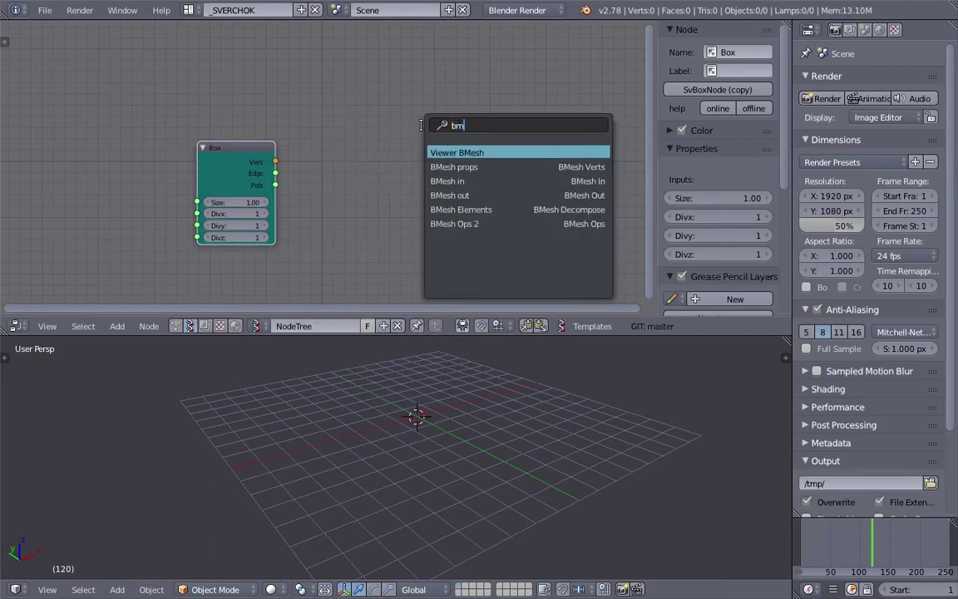
key("Return")
left_click(379, 112)
Connect the Box node's Vers and Pols outputs to the Viewer BMesh vertices and faces inputs, and hide the node properties sidebar
left_click_drag(276, 161, 421, 230)
left_click_drag(275, 184, 421, 254)
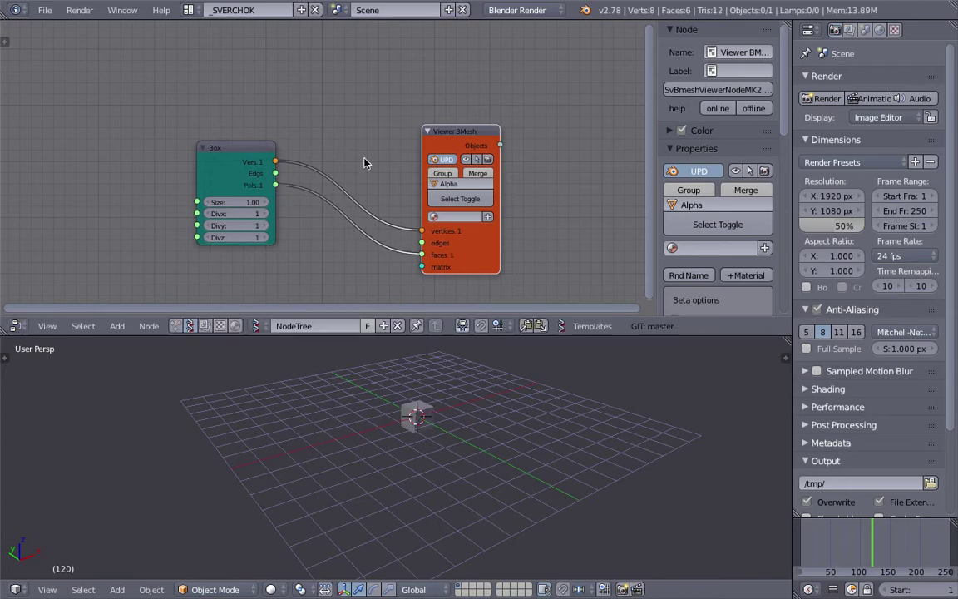
key("g")
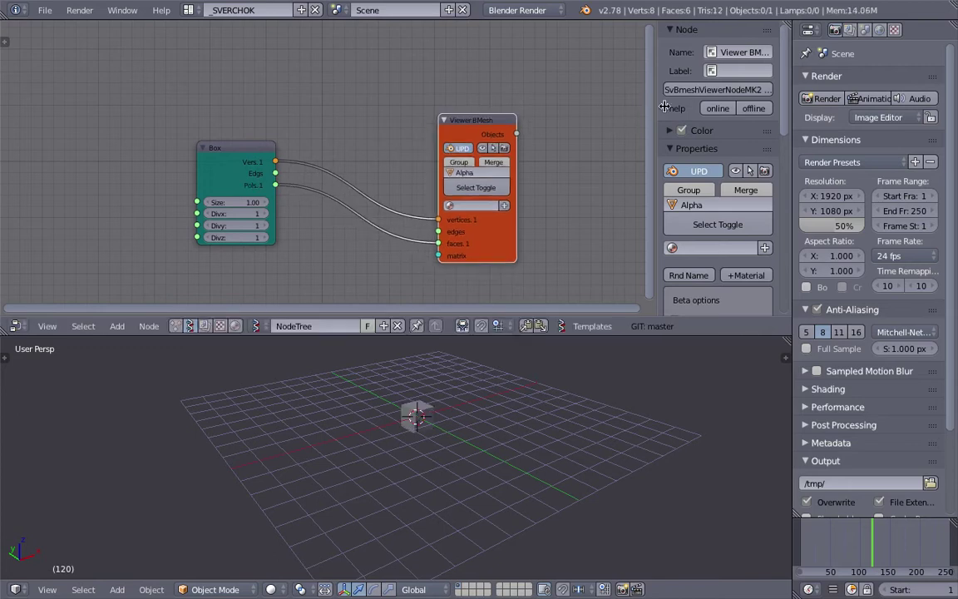
key("n")
middle_click_drag(507, 409, 535, 414)
Save the file to the Desktop as sv_box_sandwich_001.blend
key("ctrl+s")
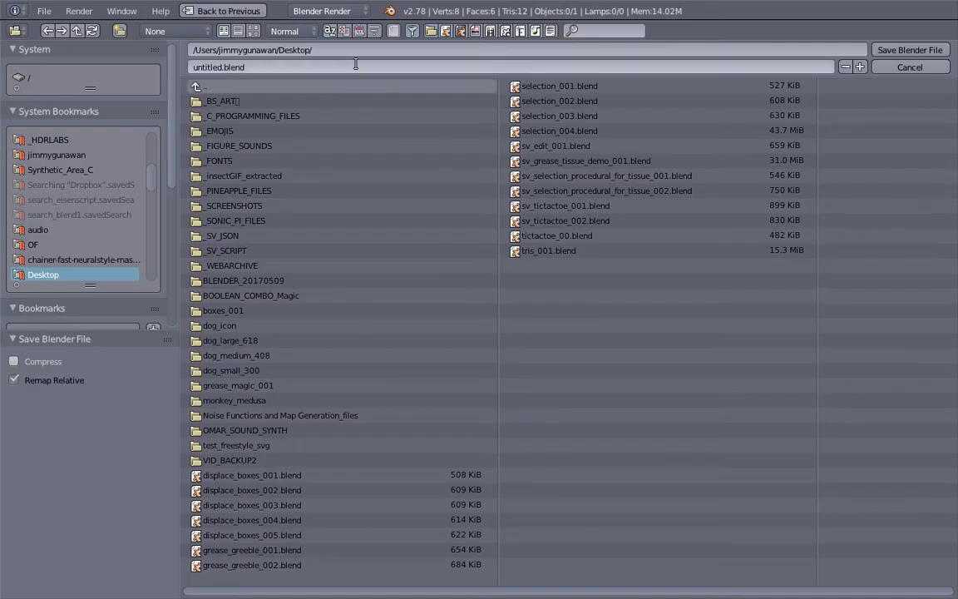
left_click(357, 64)
type("sv")
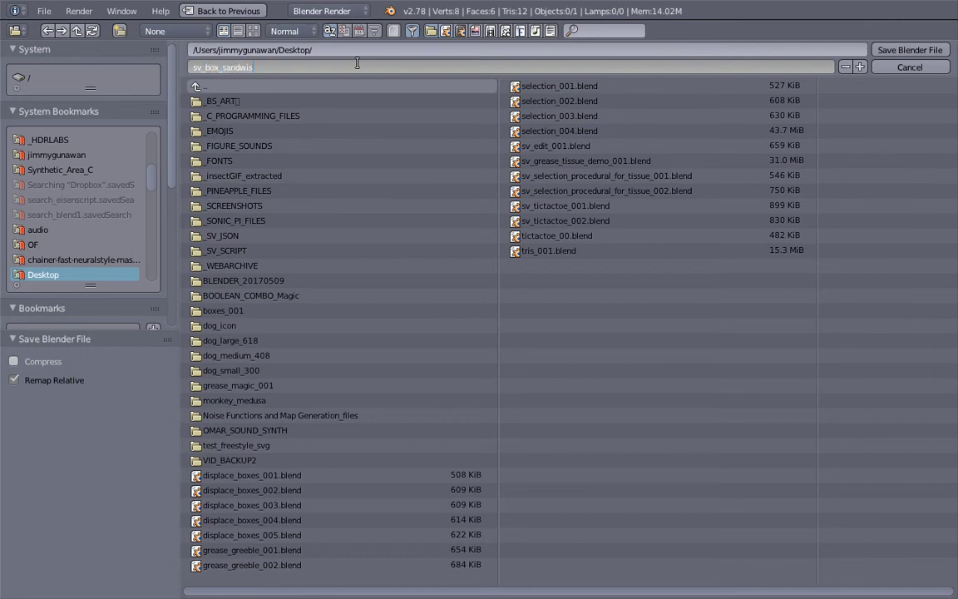
type("_box_sandwich_001")
key("Return")
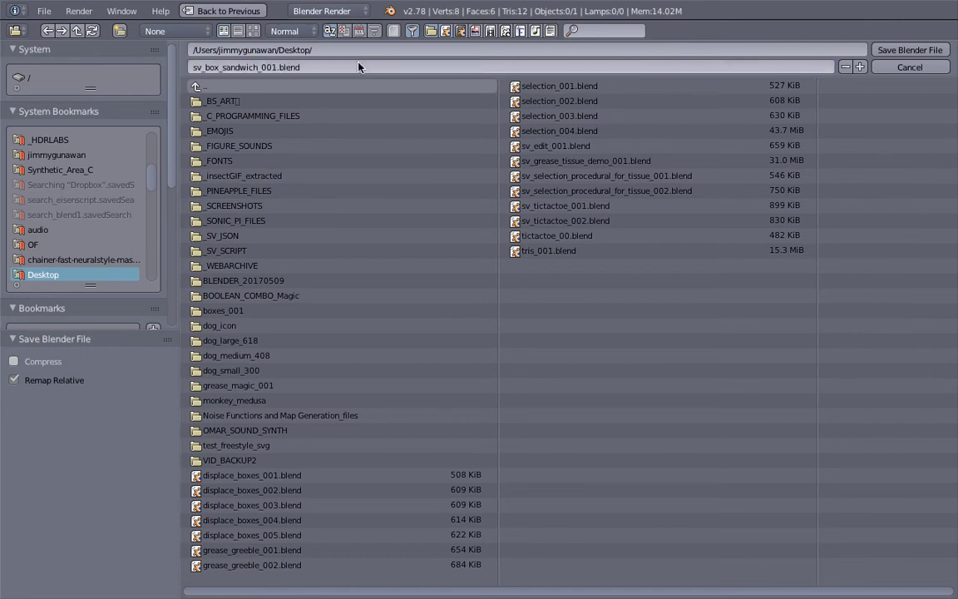
left_click(885, 51)
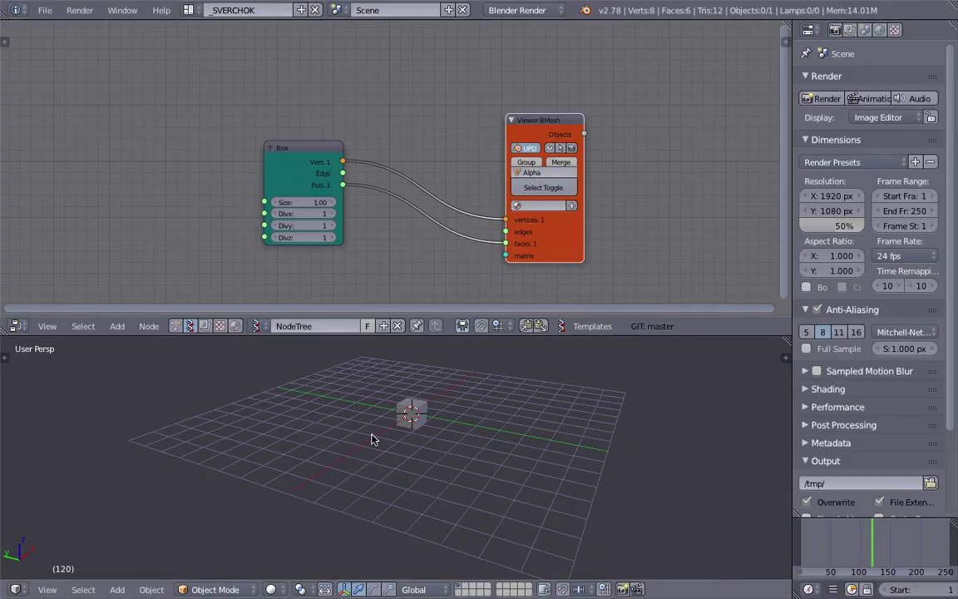
Move the Box and Viewer BMesh nodes farther apart to make room for more nodes
middle_click_drag(372, 439, 356, 432)
middle_click_drag(316, 143, 303, 133)
left_click_drag(286, 138, 267, 116)
middle_click_drag(358, 208, 371, 176)
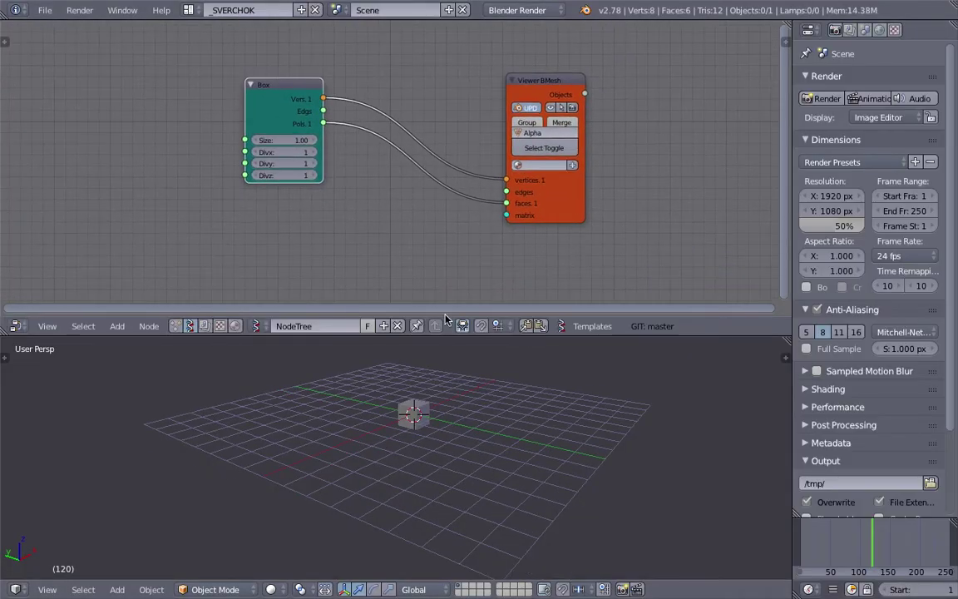
middle_click_drag(436, 370, 434, 381)
scroll(433, 381, "up", 1)
left_click_drag(559, 204, 591, 198)
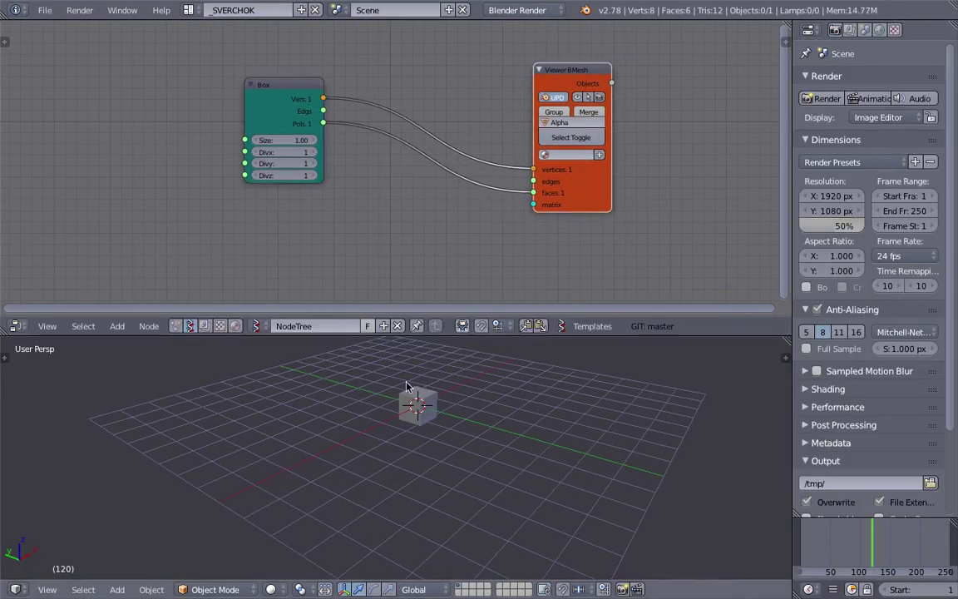
Add a Matrix in node, connect its Matrix output to the Viewer BMesh matrix input, and move the Box node closer to the viewer
key("alt+space")
type("matrix in")
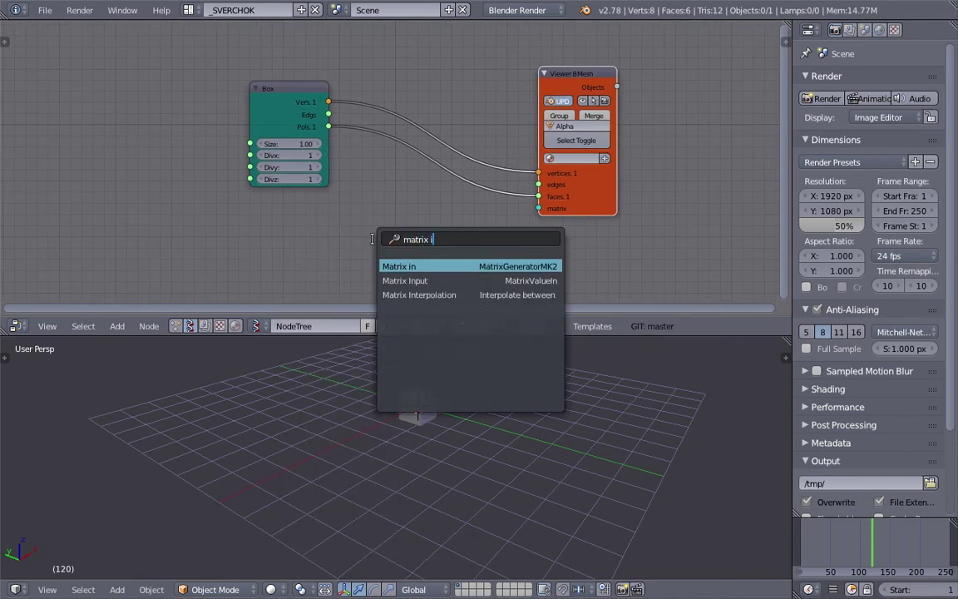
key("Return")
left_click(387, 214)
left_click_drag(464, 236, 539, 209)
left_click_drag(268, 107, 338, 98)
middle_click_drag(449, 135, 500, 116)
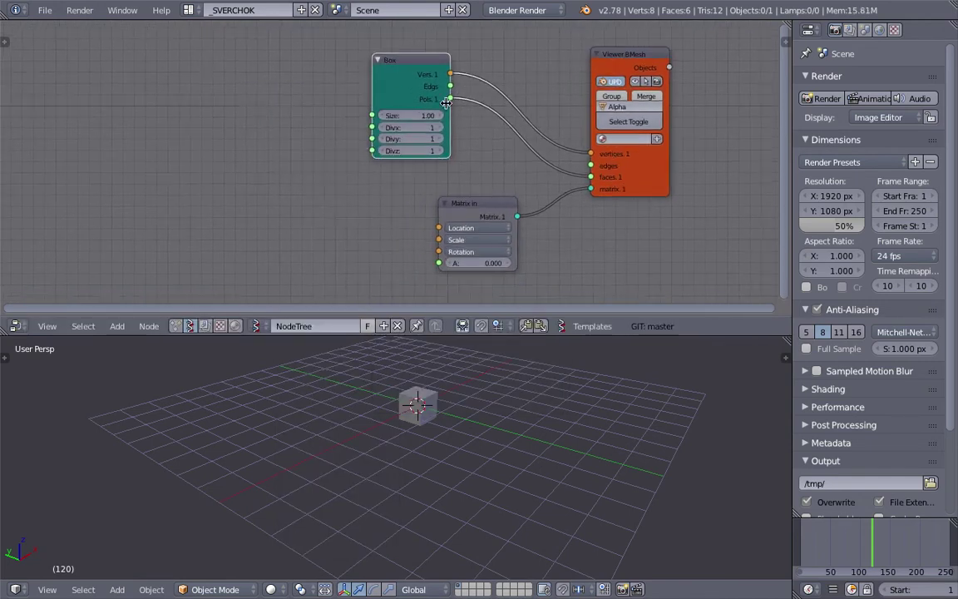
Add a Random Vector MK2 node to the left of the Matrix in node
key("shift+a")
left_click(297, 192)
type("random")
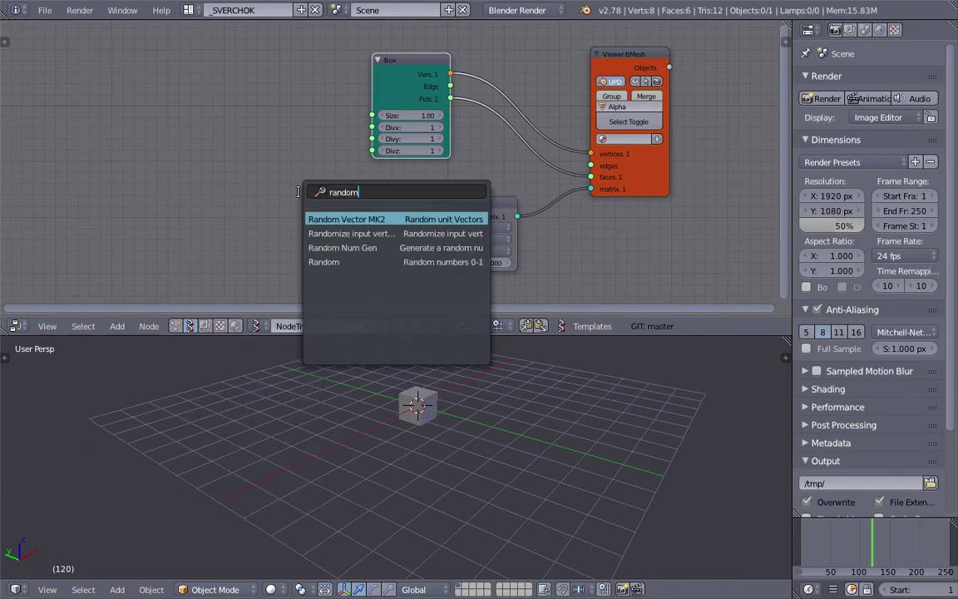
key("Return")
left_click(132, 218)
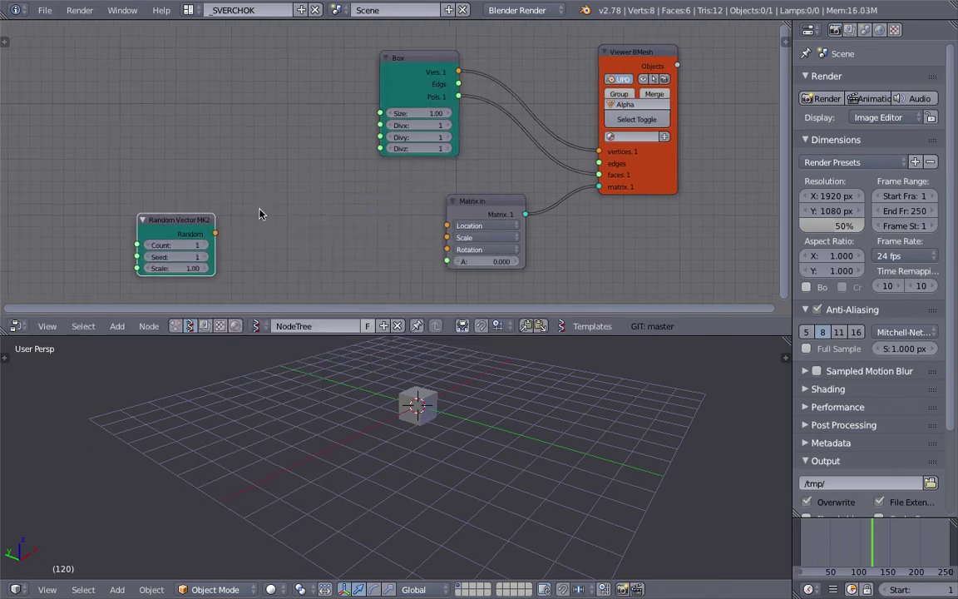
Add a Randomize input vertices node between Random Vector MK2 and Matrix in, widen it, and save the file
key("shift+a")
left_click(258, 210)
type("randomi")
key("Return")
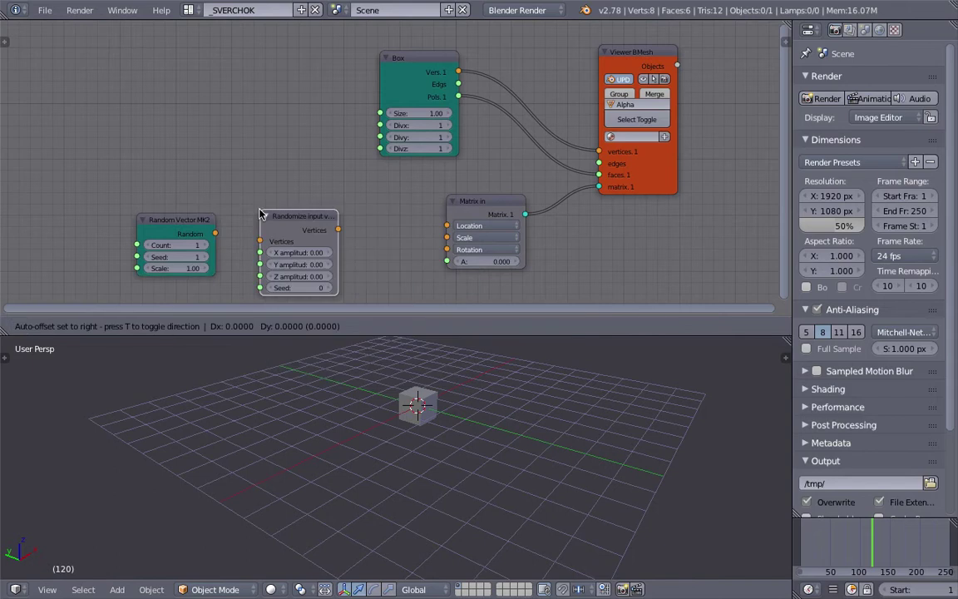
left_click(268, 202)
middle_click_drag(268, 202, 329, 184)
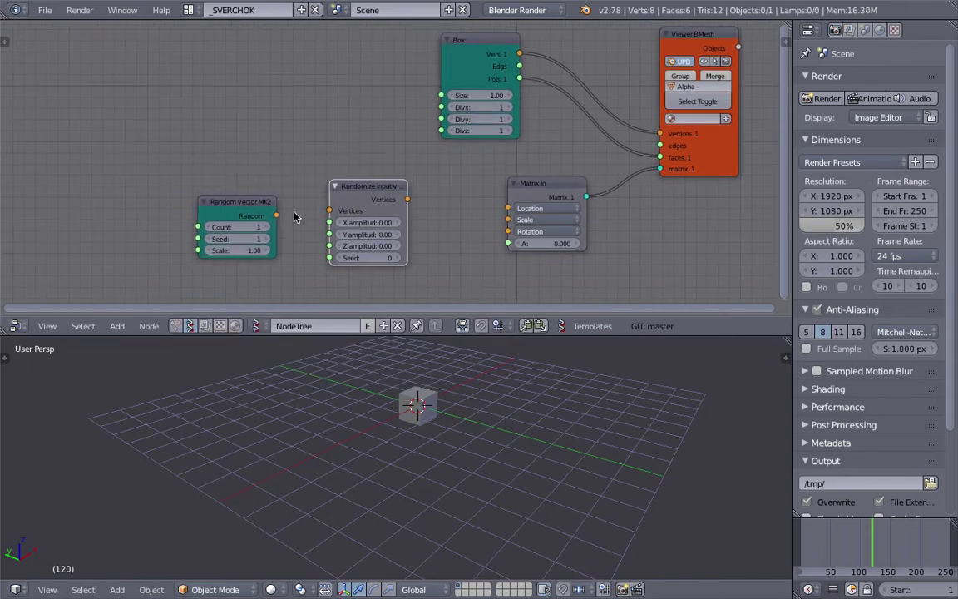
scroll(241, 212, "up", 2)
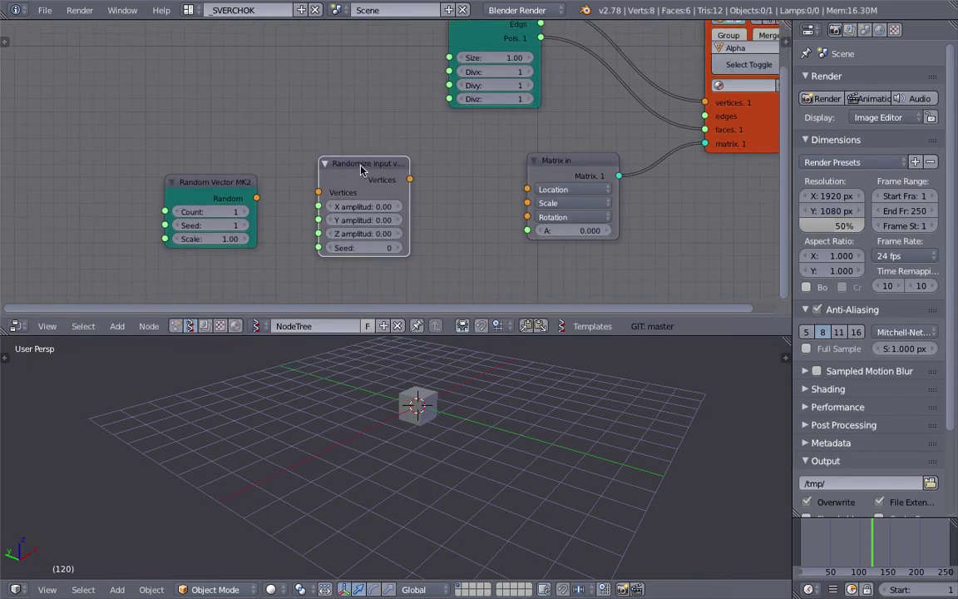
left_click_drag(408, 165, 452, 168)
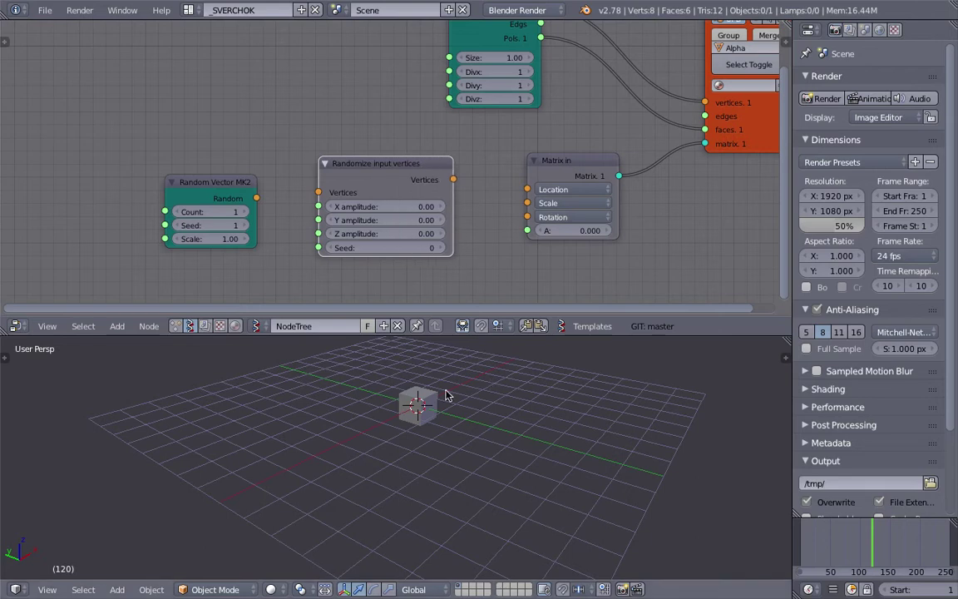
middle_click_drag(460, 394, 463, 446, "shift")
key("ctrl+s")
left_click(463, 447)
Connect the Random Vector MK2 output to the Matrix in Location input and set its Count to 35
middle_click_drag(289, 203, 283, 185)
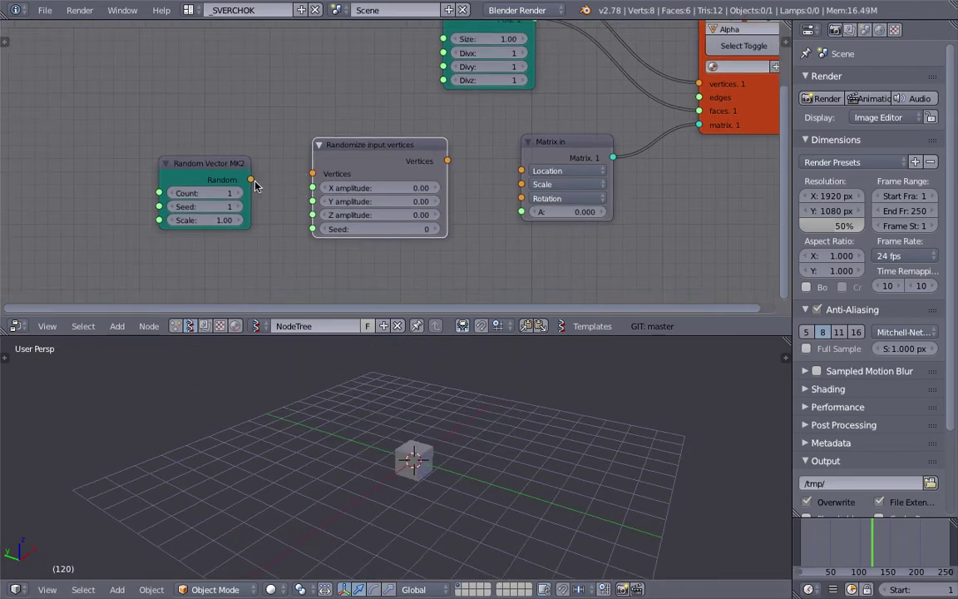
left_click_drag(250, 179, 495, 173)
left_click_drag(250, 180, 523, 171)
left_click_drag(223, 194, 282, 194)
middle_click_drag(557, 492, 574, 466)
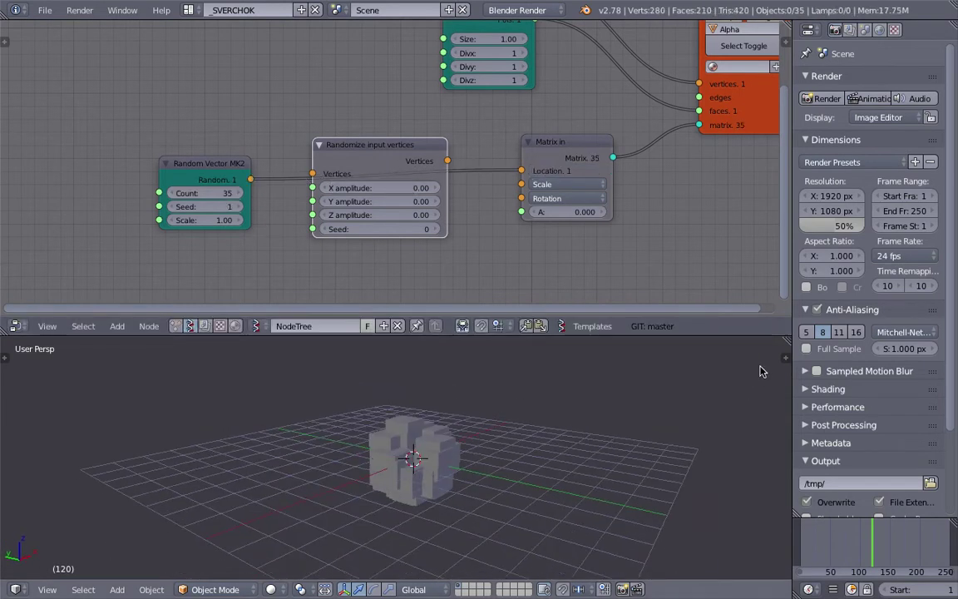
Enable Matcap and Ambient Occlusion shading for the 3D view
key("n")
scroll(715, 465, "down", 10)
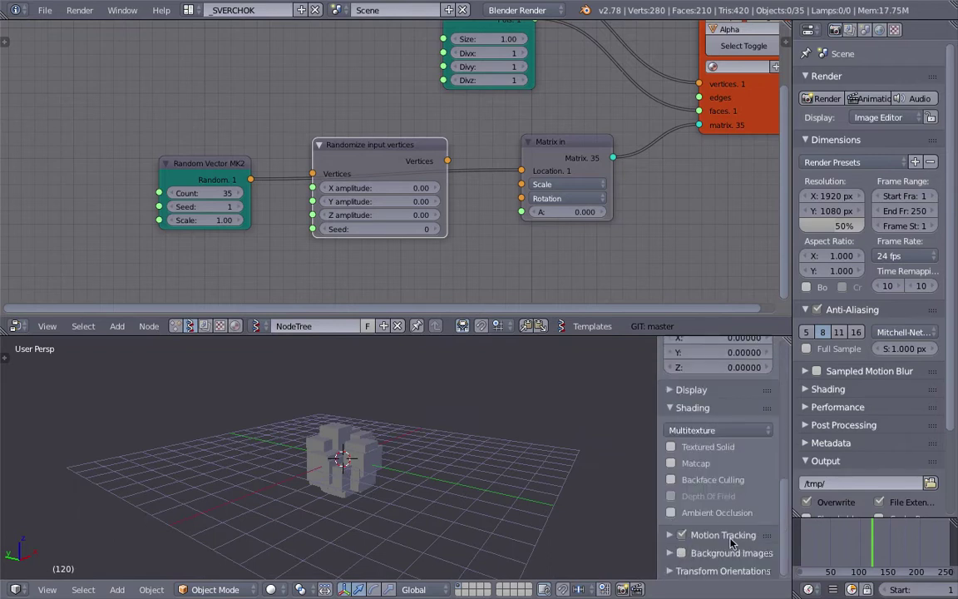
left_click(695, 463)
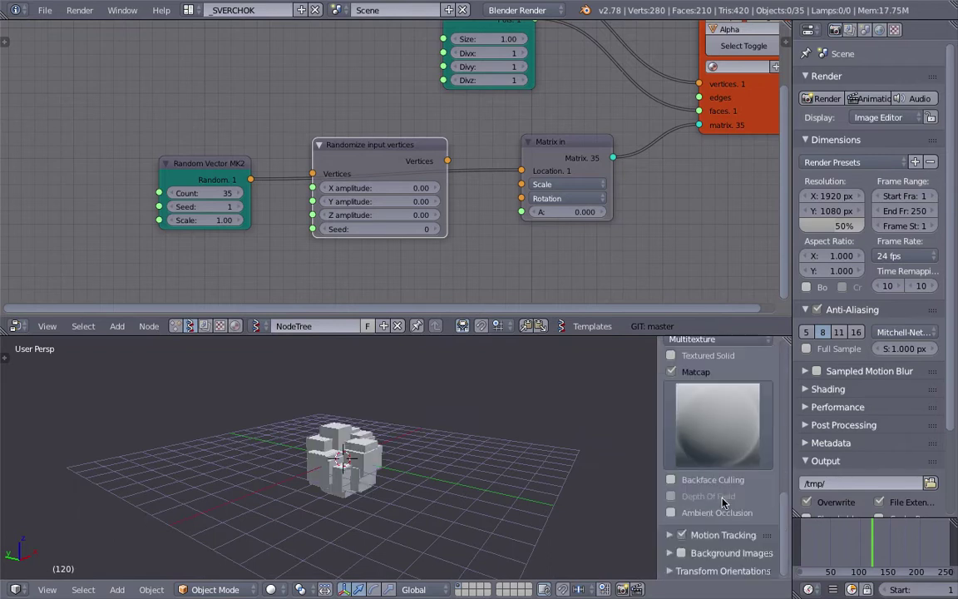
left_click(712, 511)
scroll(506, 482, "down", 1)
scroll(497, 472, "up", 2)
left_click(491, 470)
mouse_move(491, 470)
middle_mouse_down()
mouse_move(496, 497)
mouse_move(495, 472)
middle_mouse_up()
Set the Random Vector MK2 Seed to 182 and its Scale to 6.94
left_click_drag(222, 206, 236, 206)
mouse_move(323, 417)
middle_mouse_down()
mouse_move(332, 393)
mouse_move(333, 403)
middle_mouse_up()
middle_click_drag(332, 201, 306, 209)
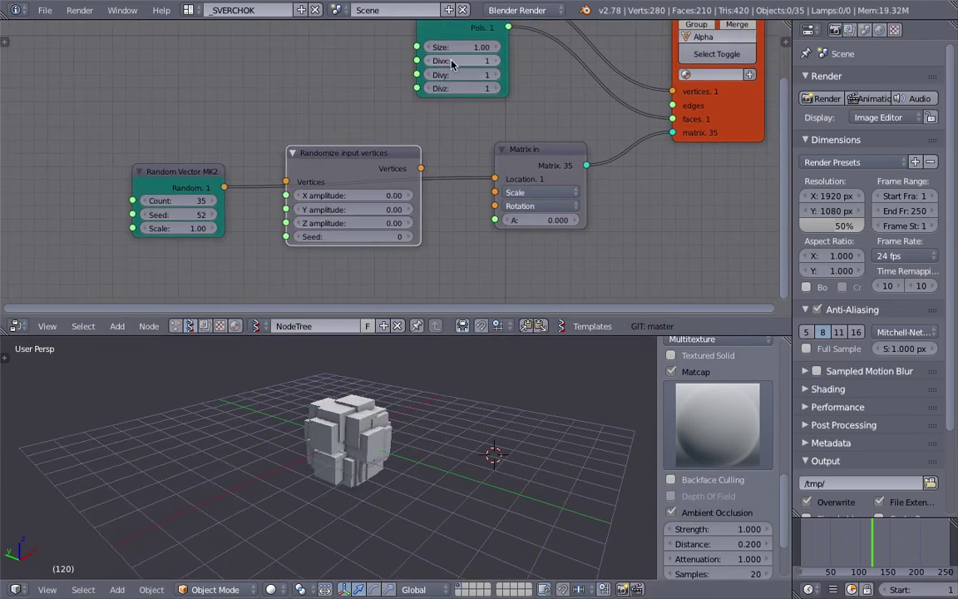
middle_click_drag(315, 158, 327, 133)
left_click_drag(176, 183, 308, 199)
scroll(376, 455, "down", 3)
middle_click_drag(377, 455, 310, 372)
middle_click_drag(385, 472, 314, 463)
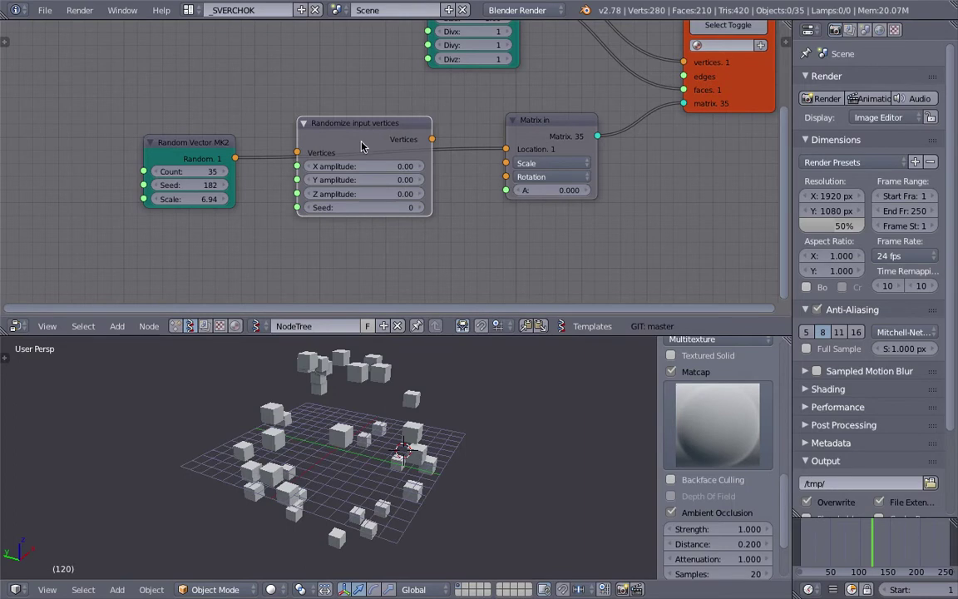
Insert Randomize input vertices into the link to Matrix in, set all three amplitudes to 3.24, and set the Random Vector MK2 Scale to 0
left_click_drag(361, 147, 273, 194)
left_click_drag(197, 199, 197, 199)
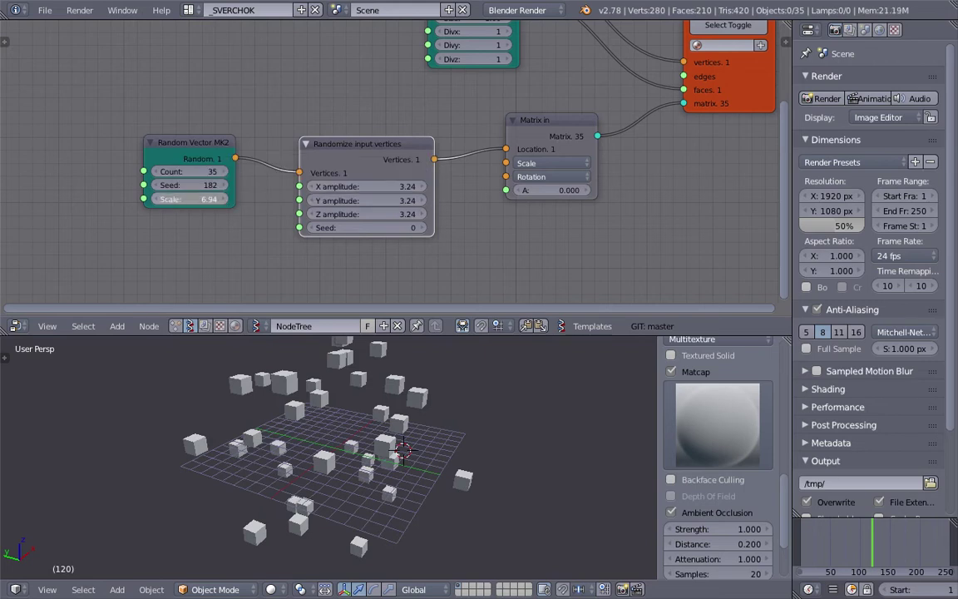
type("0")
key("Return")
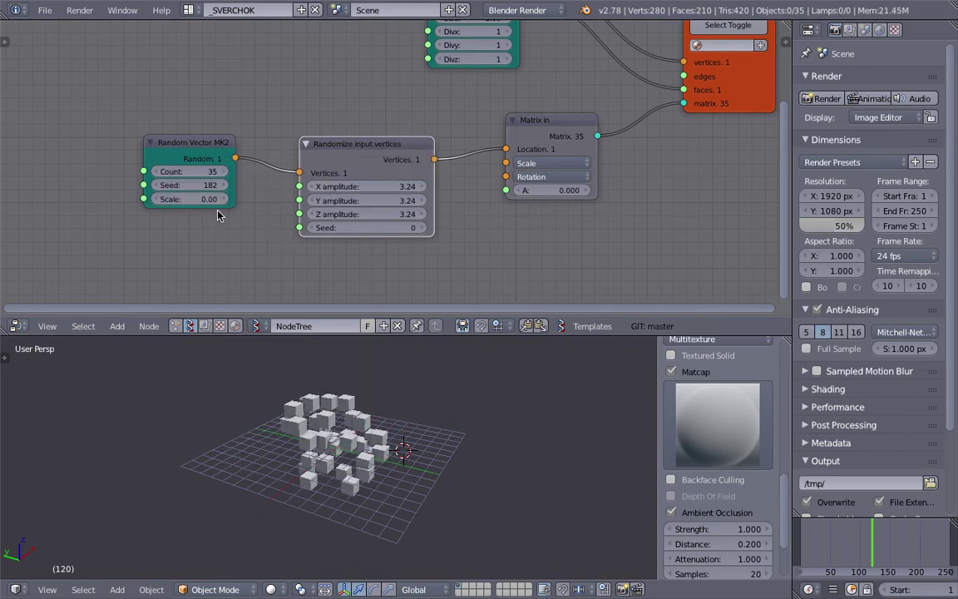
left_click_drag(198, 199, 211, 199)
left_click(198, 199)
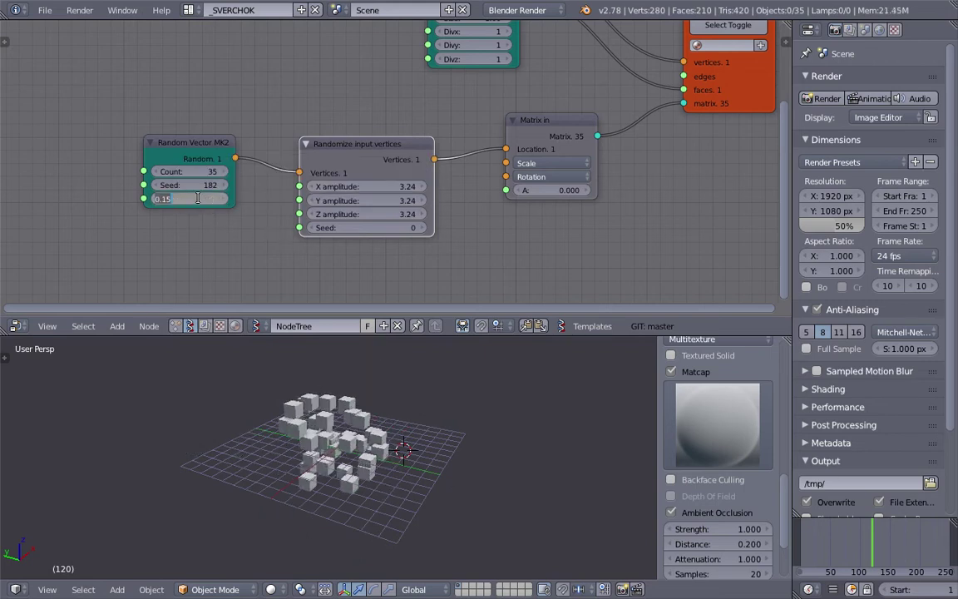
type("0")
key("Return")
Save the file and set the Randomize input vertices amplitudes to X 7.26, Y 4.89, Z 0 and its Seed to 100
key("ctrl+s")
type("00")
key("Return")
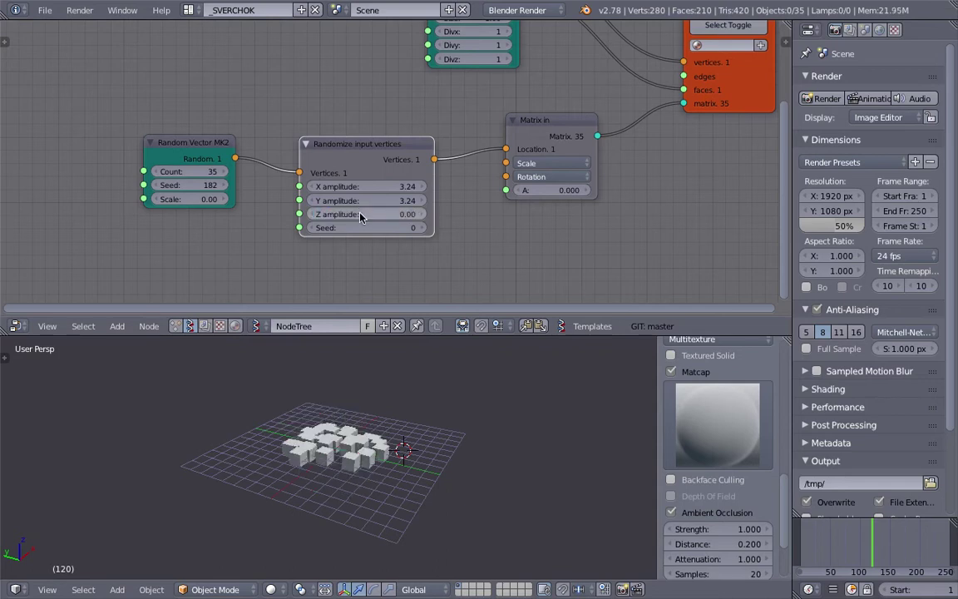
left_click_drag(385, 200, 446, 227)
Spread out the Random Vector MK2, Randomize input vertices, Matrix in and Viewer BMesh nodes to make room, and save the file
left_click_drag(354, 167, 333, 138)
left_click_drag(193, 143, 163, 128)
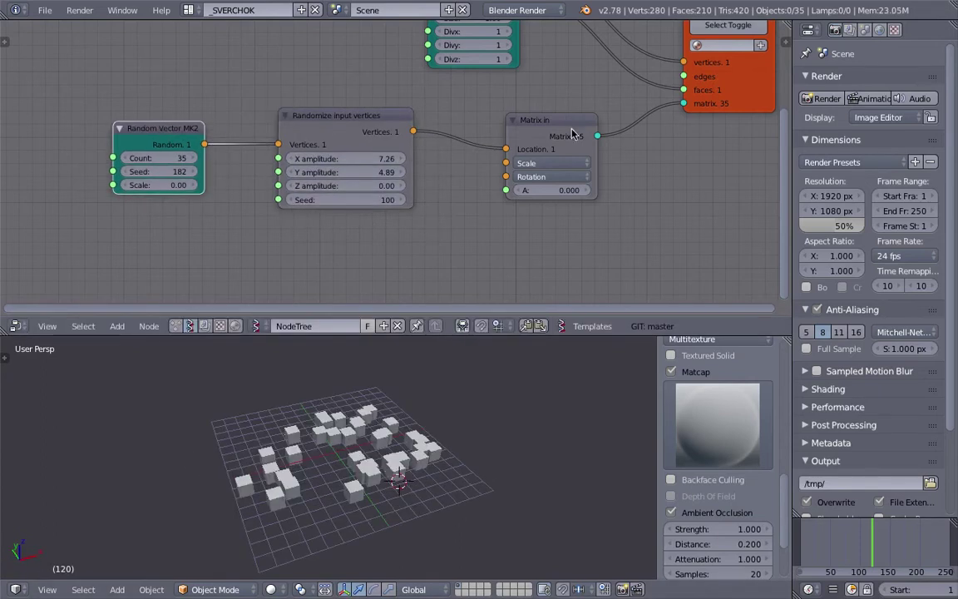
left_click_drag(567, 133, 576, 179)
scroll(575, 179, "down", 2)
middle_click_drag(575, 179, 572, 166)
key("ctrl+s")
left_click(564, 163)
left_click_drag(560, 156, 600, 136)
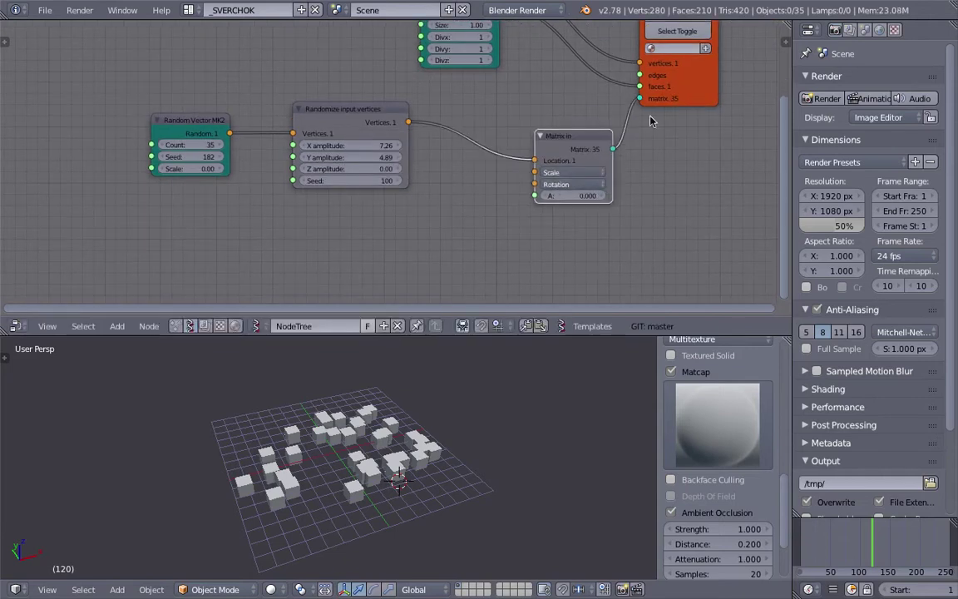
left_click_drag(703, 89, 739, 95)
scroll(412, 154, "up", 1)
middle_click_drag(251, 176, 271, 157)
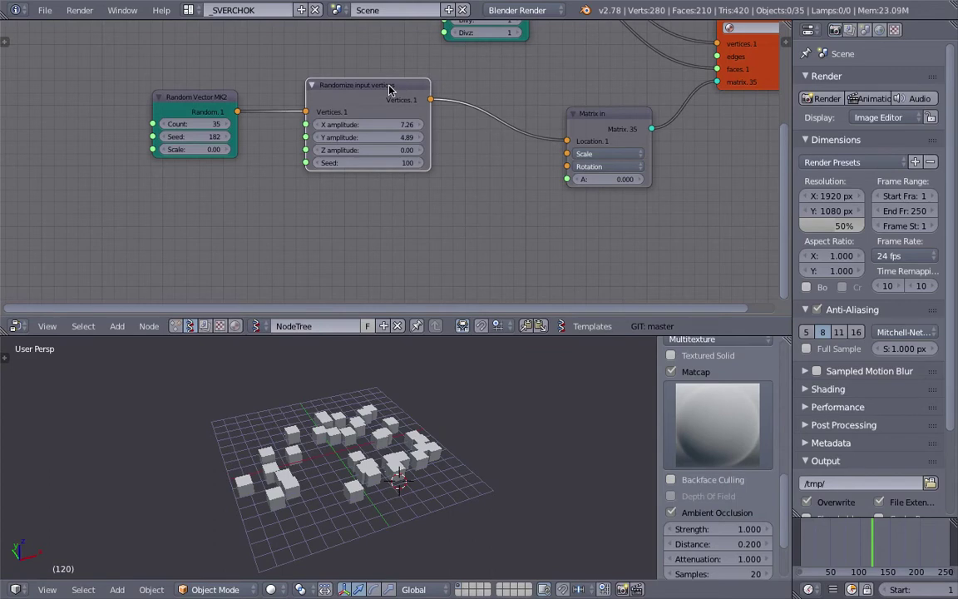
left_click_drag(394, 94, 387, 79)
Duplicate the Random Vector MK2 and Randomize input vertices nodes below the originals and connect the two copies
left_click(179, 102)
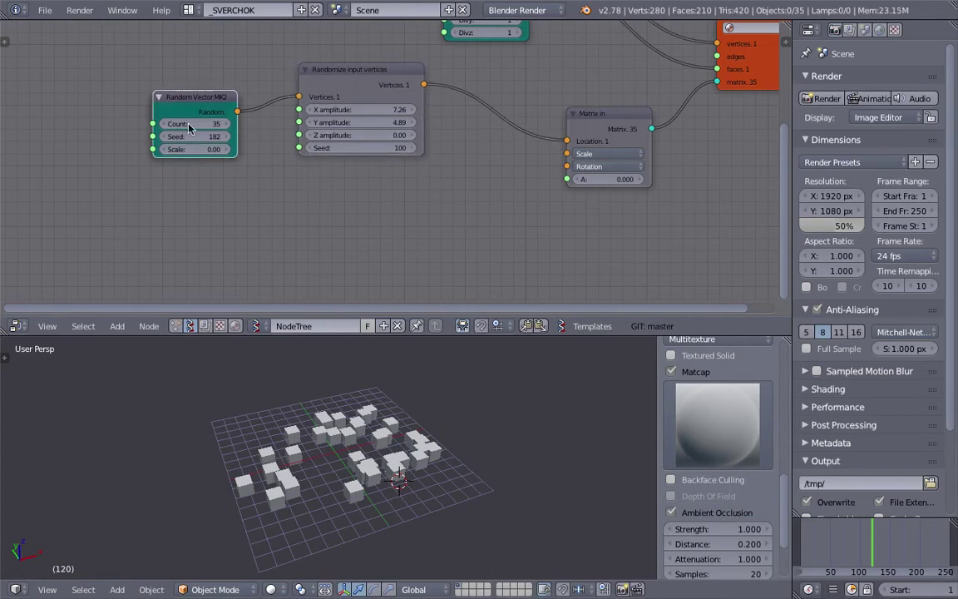
key("shift+d")
left_click(345, 74)
key("shift+d")
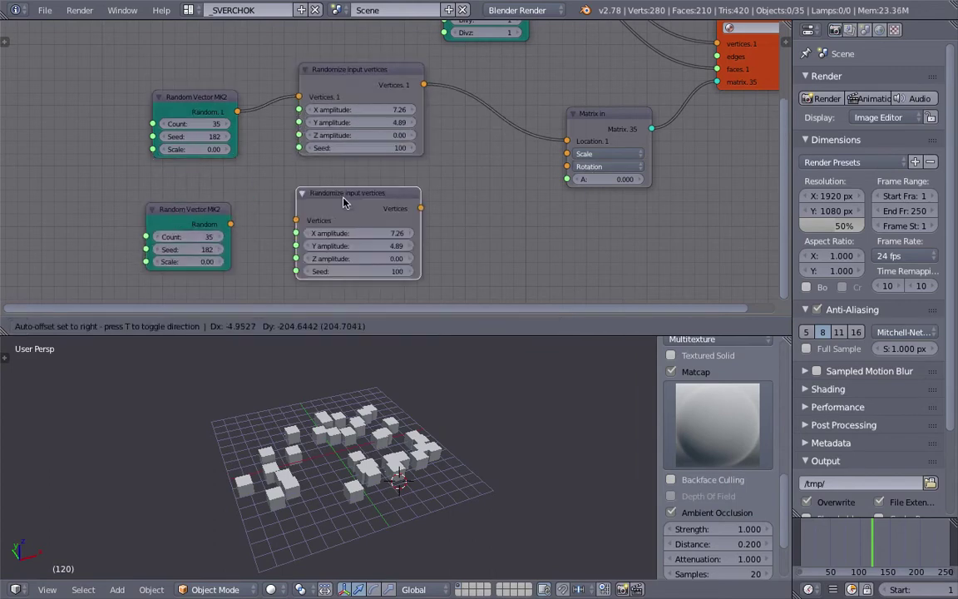
left_click(252, 231)
left_click_drag(231, 224, 296, 228)
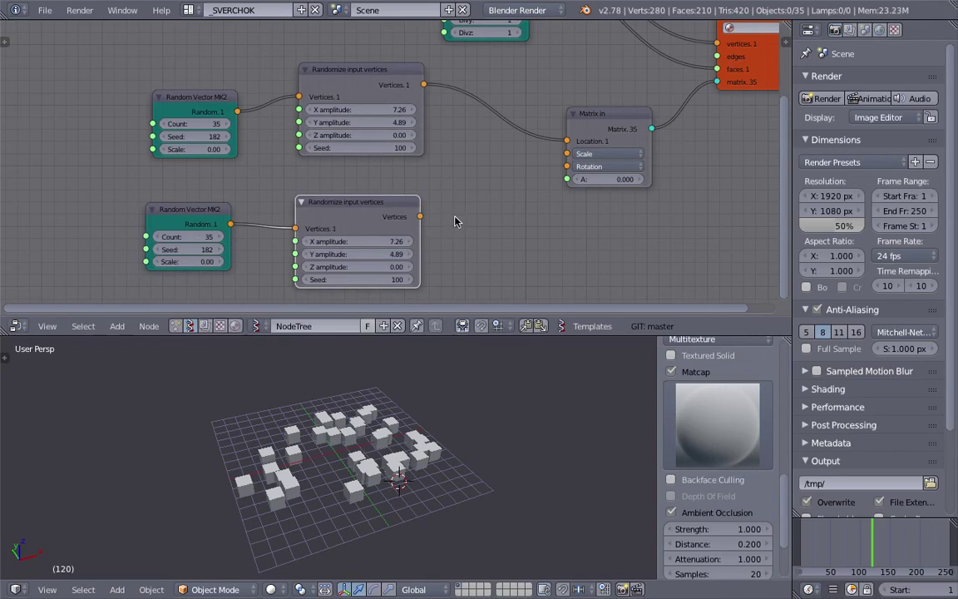
Connect the lower Randomize node to the Matrix in Scale input, set X amplitude 7.56, Z amplitude 0.69 and Seed 113, and save the file
left_click_drag(418, 218, 566, 168)
middle_click_drag(420, 191, 430, 148)
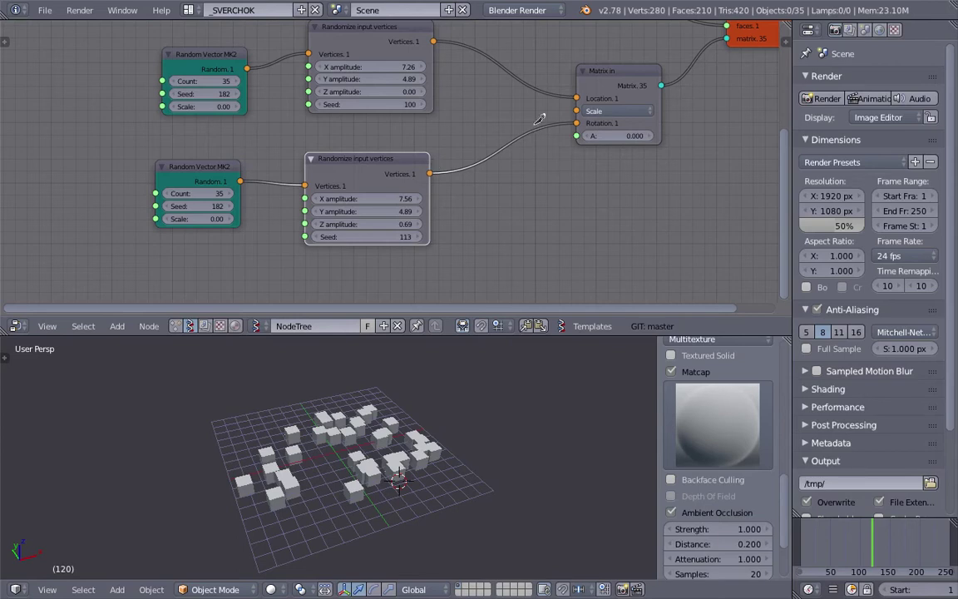
left_click_drag(430, 173, 432, 173)
left_click_drag(573, 115, 574, 112)
key("ctrl+s")
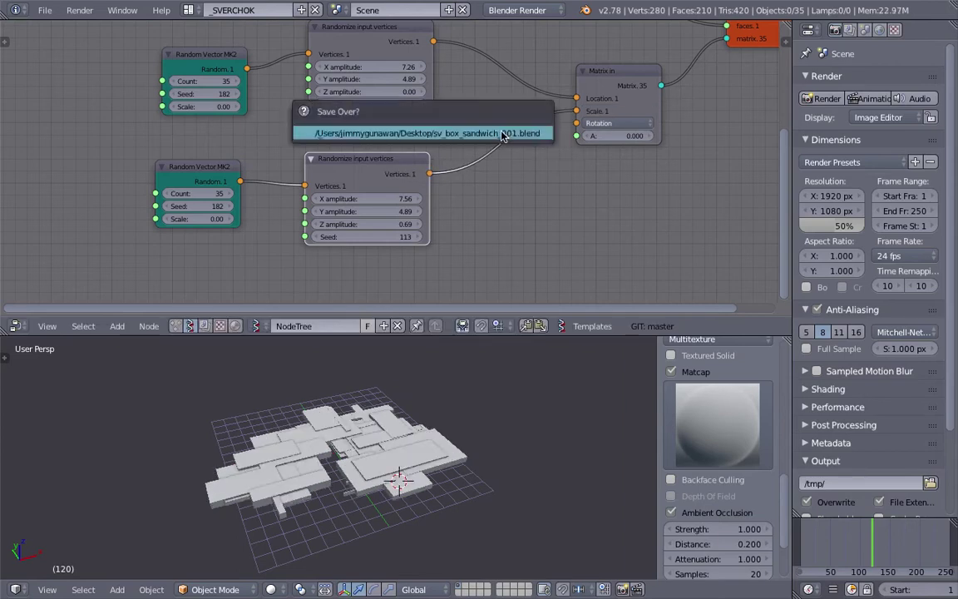
left_click(502, 137)
middle_click_drag(398, 457, 408, 440)
key("ctrl+s")
left_click(409, 440)
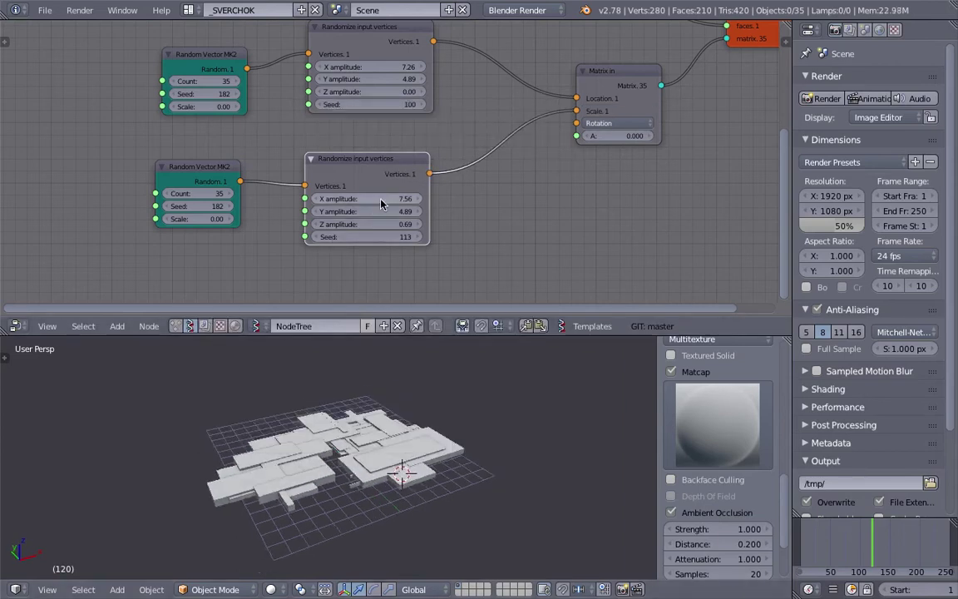
Set the lower Randomize amplitudes to X 6.69, Y 4.95, Z 4.08 and Seed to 143, and the lower Random Vector MK2 Seed to 180
left_click_drag(382, 202, 458, 225)
middle_click_drag(303, 409, 427, 369)
middle_click_drag(401, 450, 325, 432)
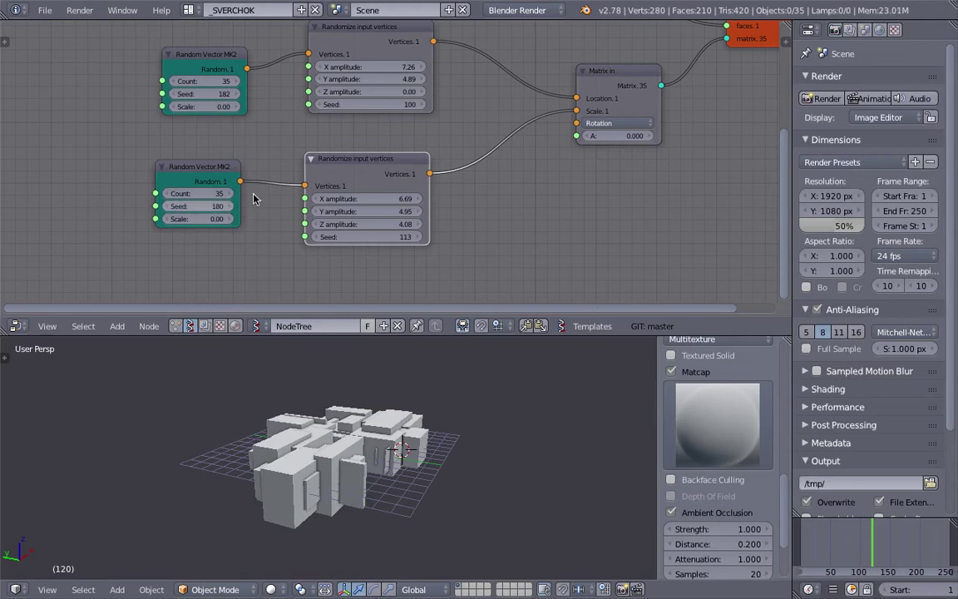
middle_click_drag(267, 202, 288, 229)
left_click_drag(391, 264, 291, 258)
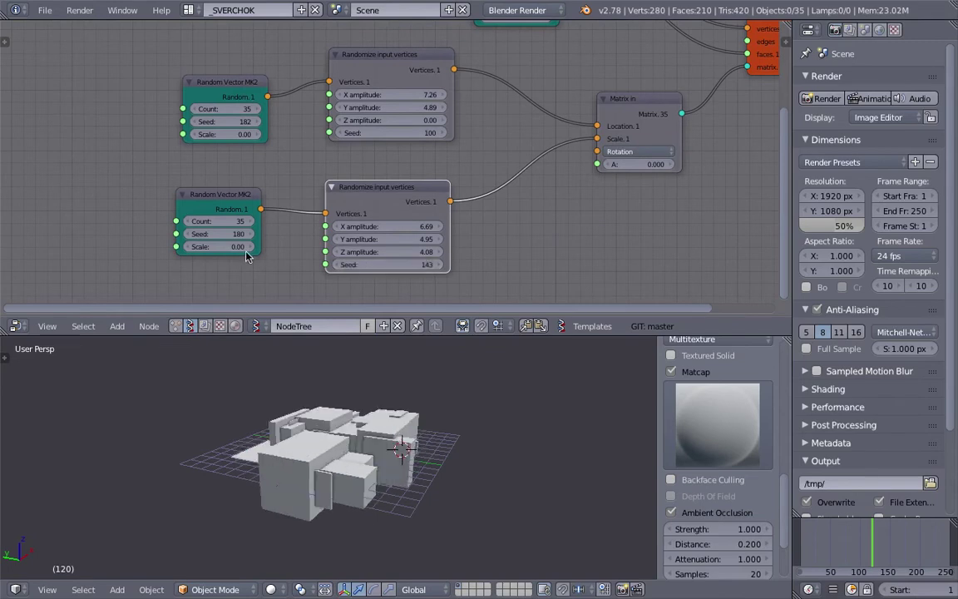
Set the Scale of both Random Vector MK2 nodes to 0.45 and the lower Randomize node's Seed to 184
left_click_drag(217, 246, 264, 246)
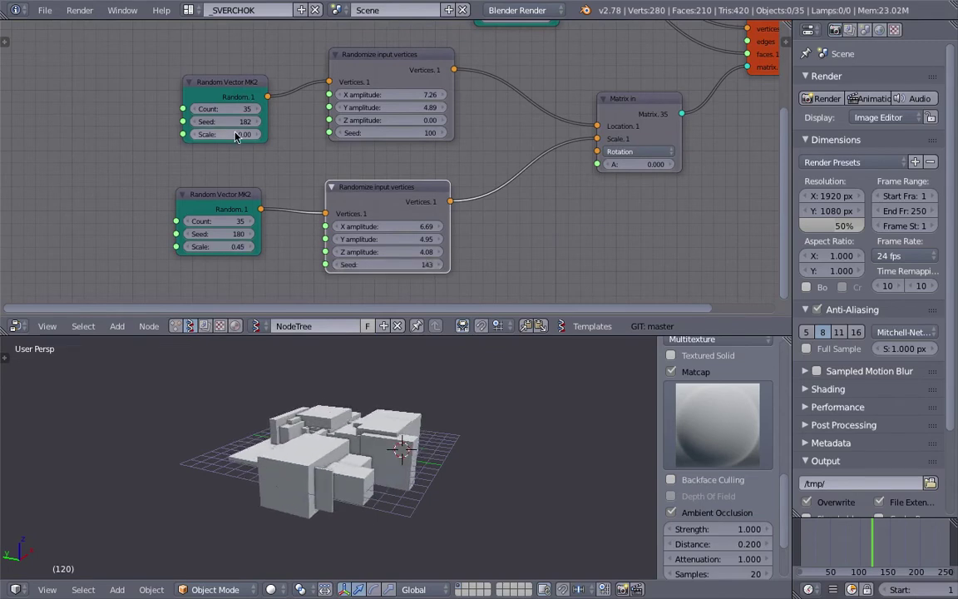
left_click_drag(236, 134, 272, 134)
left_click_drag(386, 265, 430, 264)
middle_click_drag(486, 406, 437, 452)
scroll(494, 449, "up", 1)
scroll(494, 448, "down", 3)
Move the Viewer BMesh node farther away from the Box and Matrix in nodes
middle_click_drag(612, 242, 480, 268)
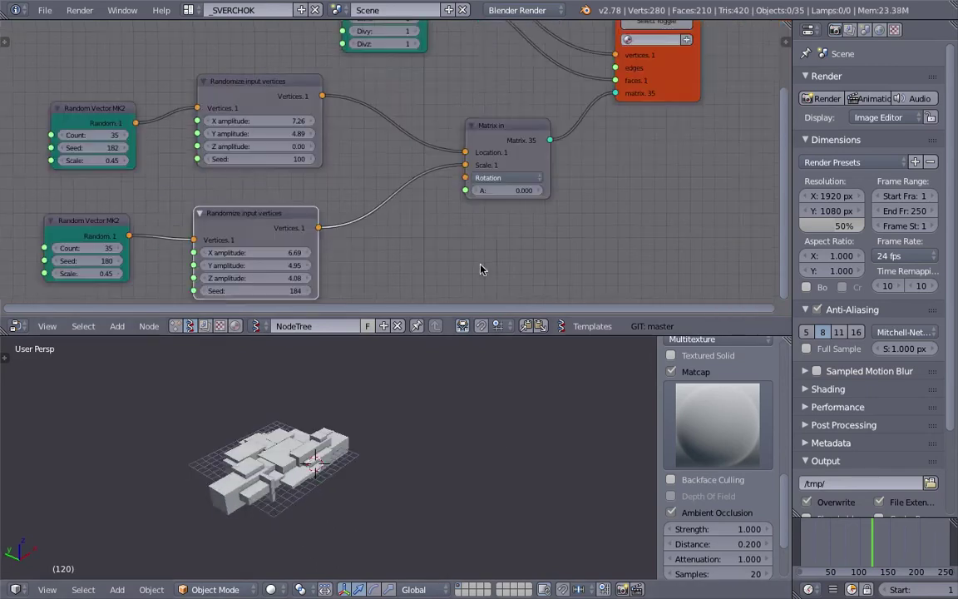
scroll(590, 165, "down", 1)
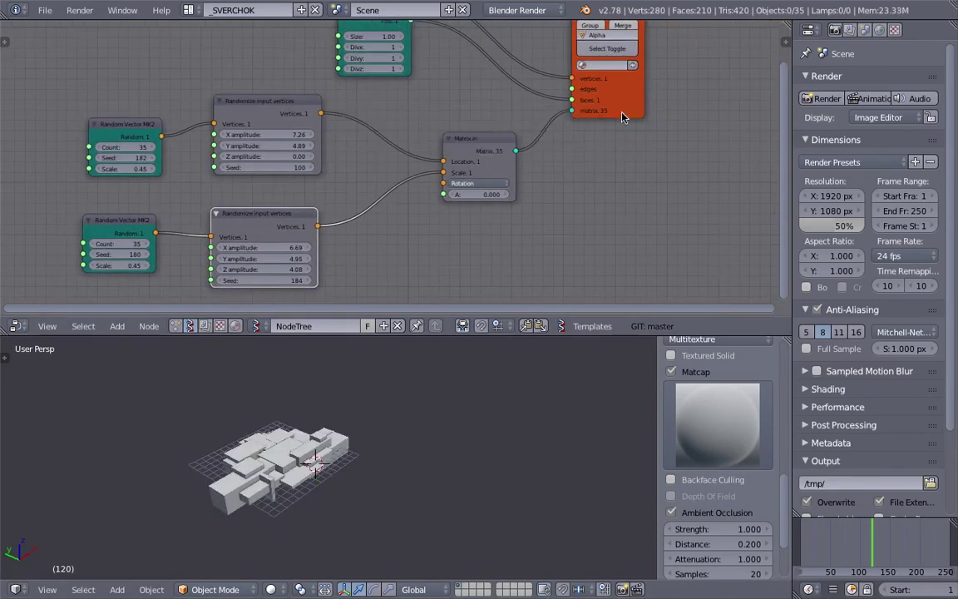
left_click_drag(622, 113, 656, 118)
middle_click_drag(628, 172, 605, 243)
scroll(348, 450, "up", 2)
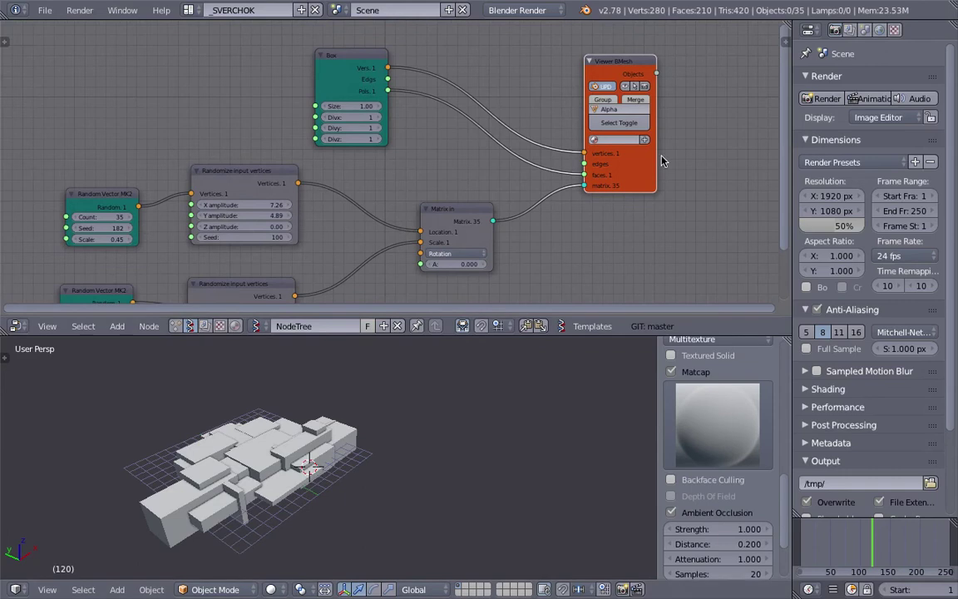
scroll(644, 168, "up", 2)
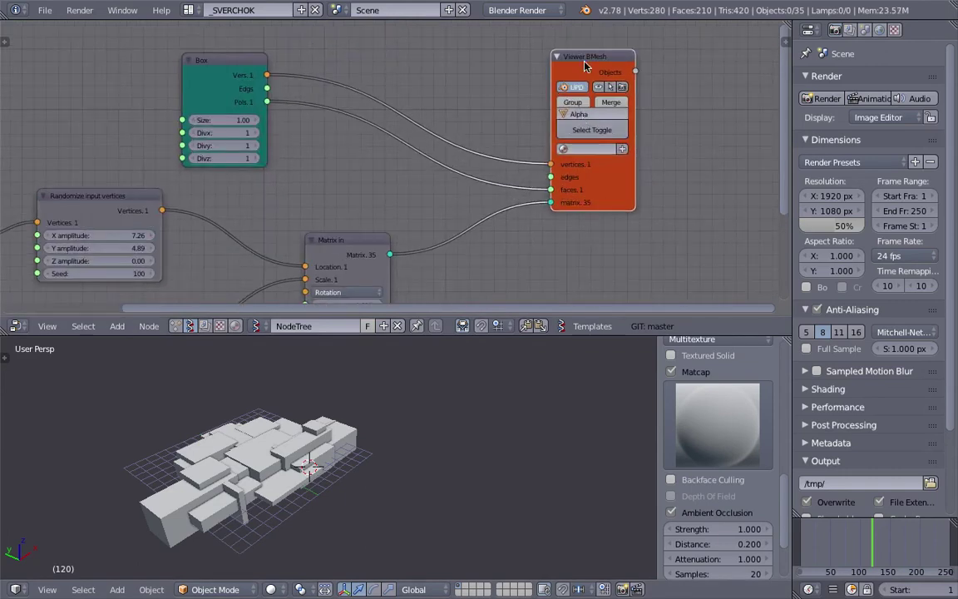
left_click_drag(584, 65, 643, 66)
Cut all links into Viewer BMesh, add a Matrix Apply node in front of it, and save the file
left_click_drag(559, 120, 519, 233, "ctrl")
key("alt+space")
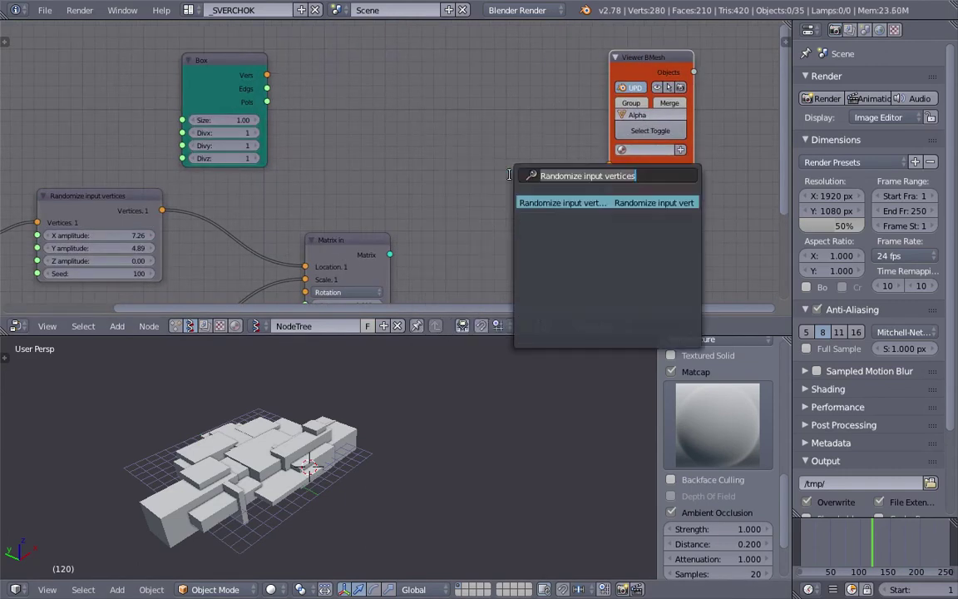
type("appl")
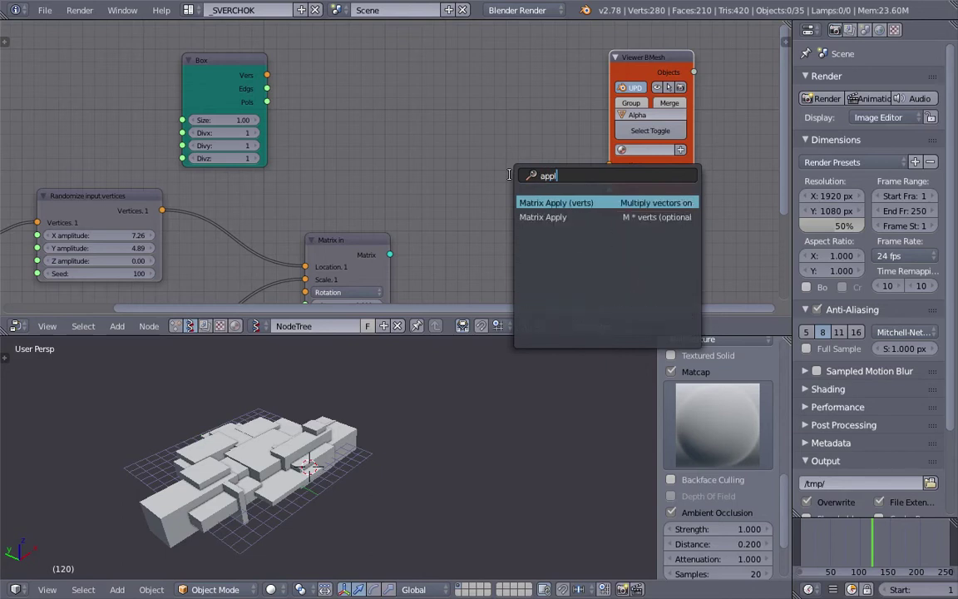
key("Down")
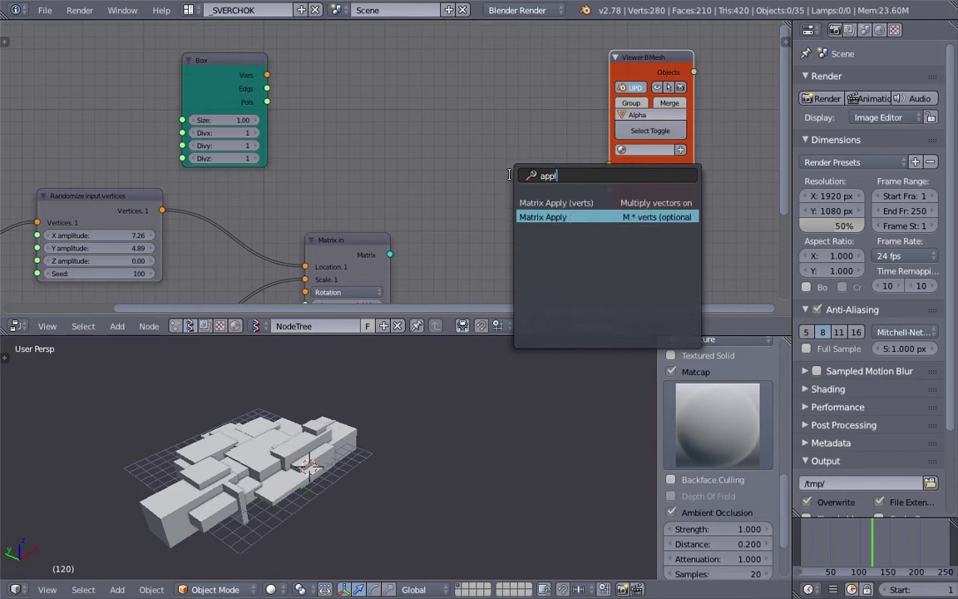
key("Return")
left_click(484, 121)
key("ctrl+s")
left_click(486, 122)
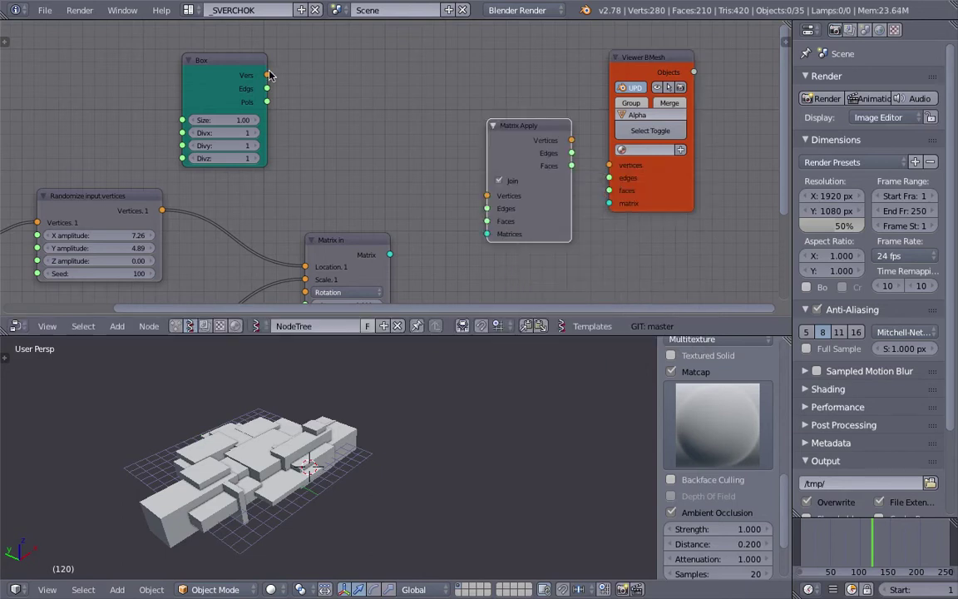
Link Box Vers and Pols and the Matrix in output into Matrix Apply, and its Vertices and Faces outputs into Viewer BMesh
left_click_drag(268, 74, 293, 88)
left_click_drag(483, 196, 487, 196)
left_click_drag(267, 101, 487, 221)
left_click_drag(390, 255, 467, 210)
left_click_drag(523, 125, 610, 165)
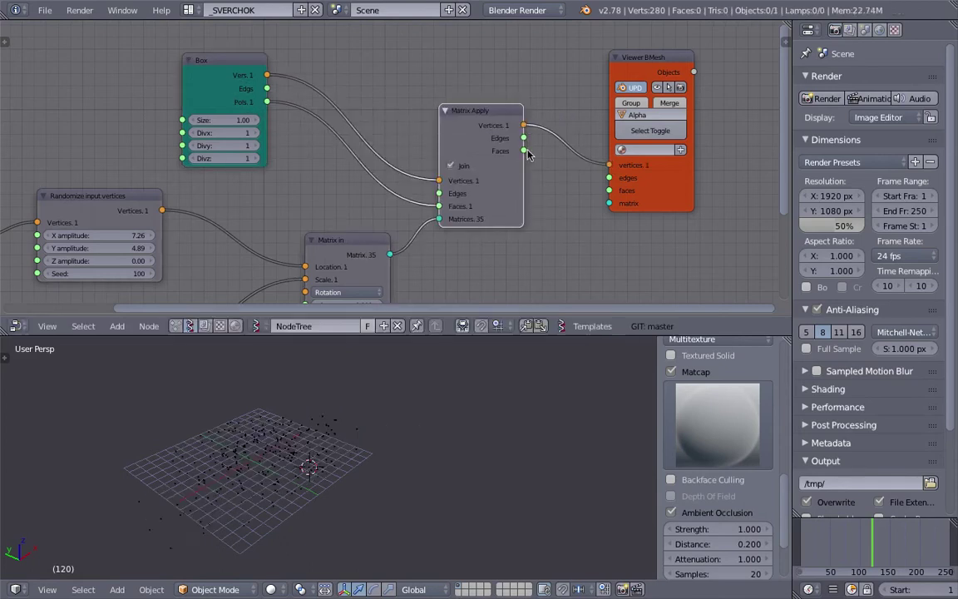
left_click_drag(522, 151, 609, 190)
Select the generated box mesh in the 3D view and save over the existing file
right_click(294, 438)
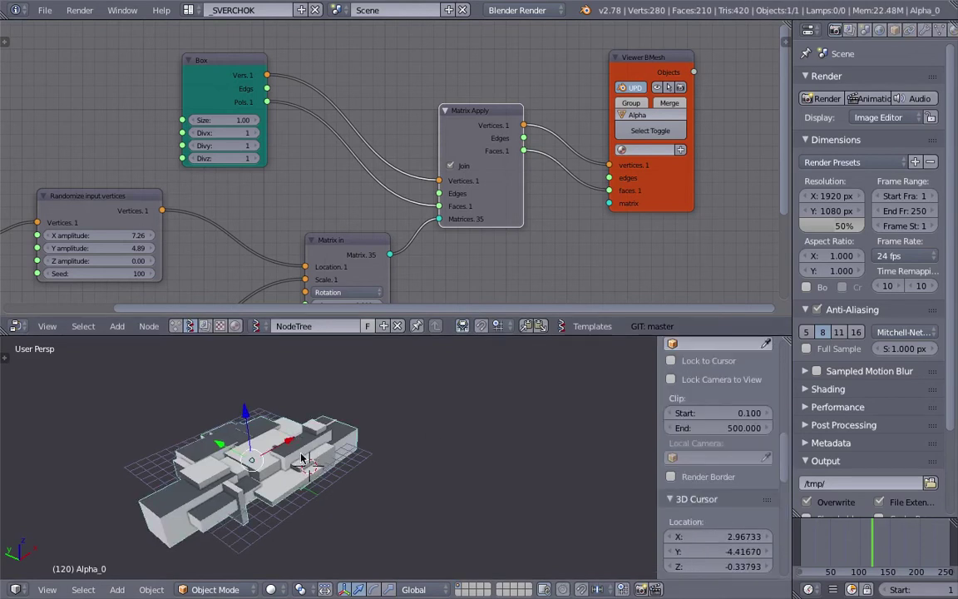
scroll(241, 453, "up", 3)
mouse_move(301, 455)
middle_mouse_down()
mouse_move(243, 444)
mouse_move(457, 384)
mouse_move(297, 442)
middle_mouse_up()
key("ctrl+s")
left_click(298, 440)
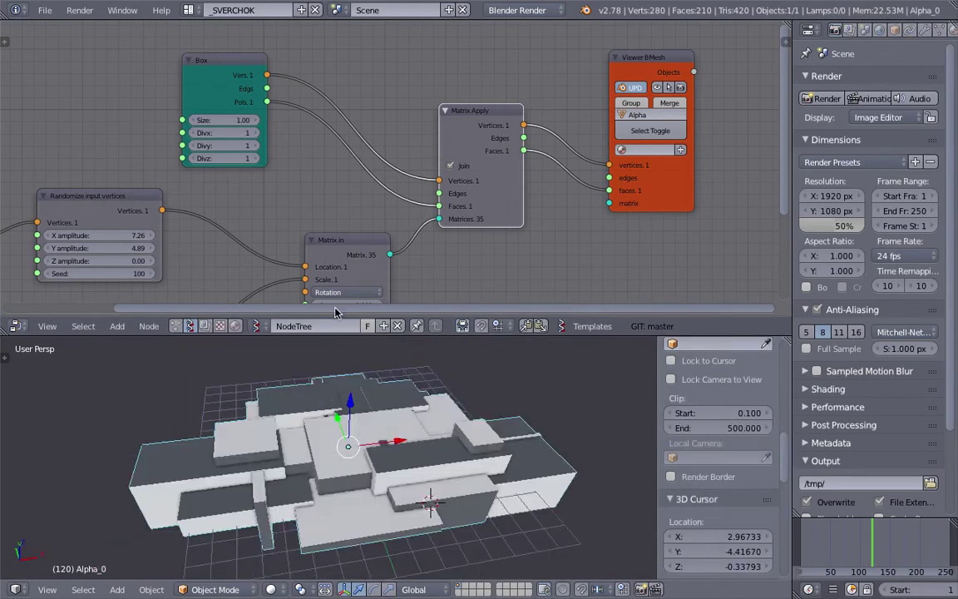
middle_click_drag(299, 224, 387, 155)
key("ctrl+s")
left_click(386, 155)
Move the lower Randomize input vertices and Matrix in nodes farther apart and save over the existing file
middle_click_drag(270, 233, 542, 152)
left_click(244, 215)
scroll(361, 180, "up", 2)
left_click_drag(399, 156, 377, 155)
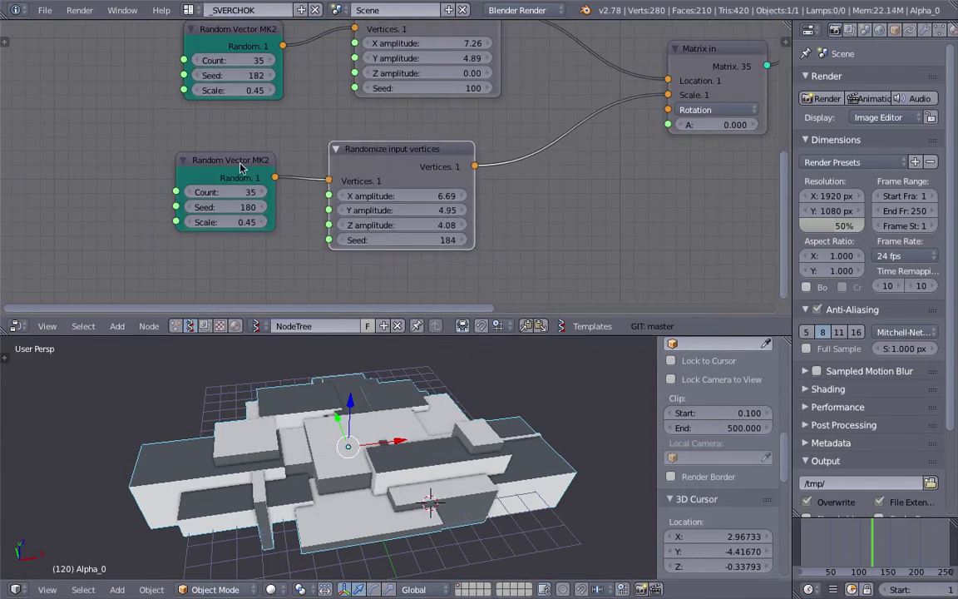
middle_click_drag(532, 136, 406, 148)
left_click_drag(578, 72, 610, 61)
key("ctrl+s")
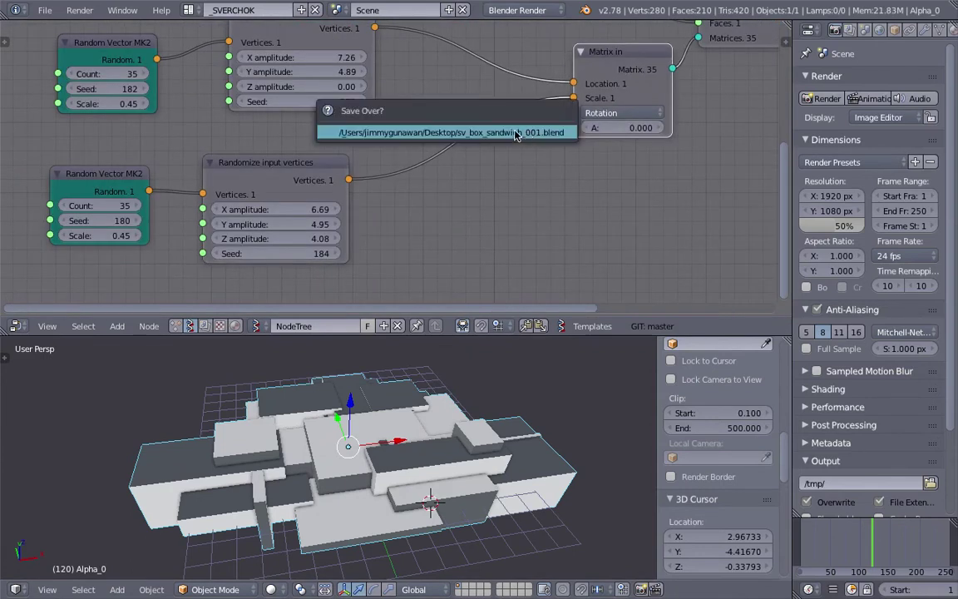
left_click(530, 131)
Insert a Vector out node on the link between the lower Randomize node and the Scale input of Matrix in
key("space")
type("vector o")
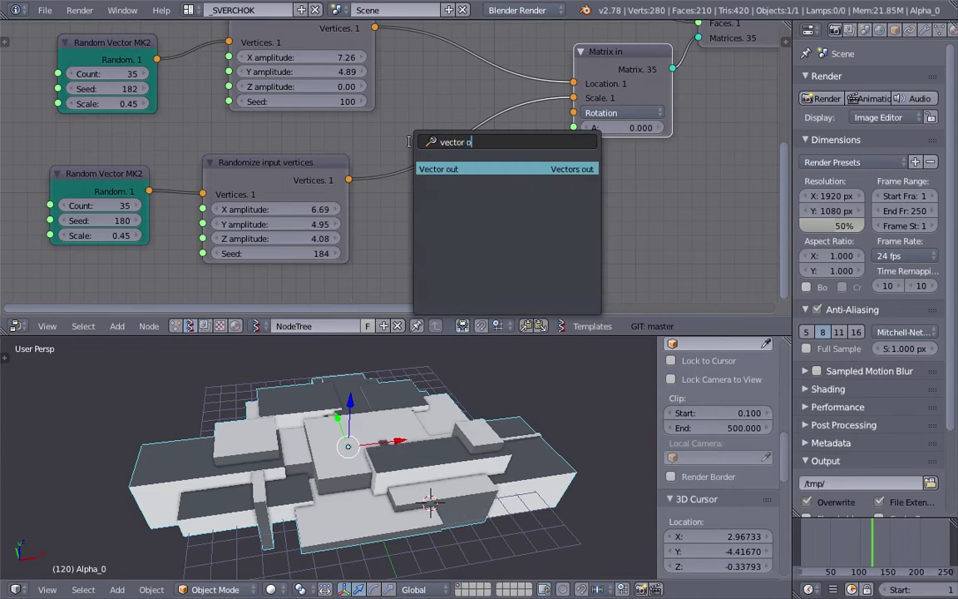
key("Return")
left_click(386, 148)
middle_click_drag(509, 138, 440, 131)
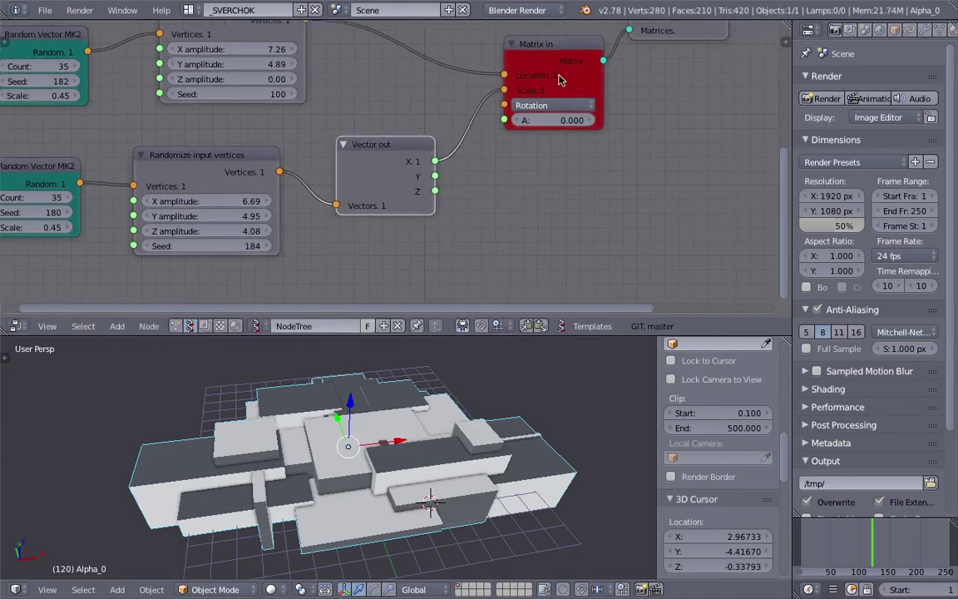
Move Matrix in farther away, insert a Vector in node between Vector out and its Scale input, and save the file
left_click_drag(560, 79, 634, 72)
key("space")
type("vec")
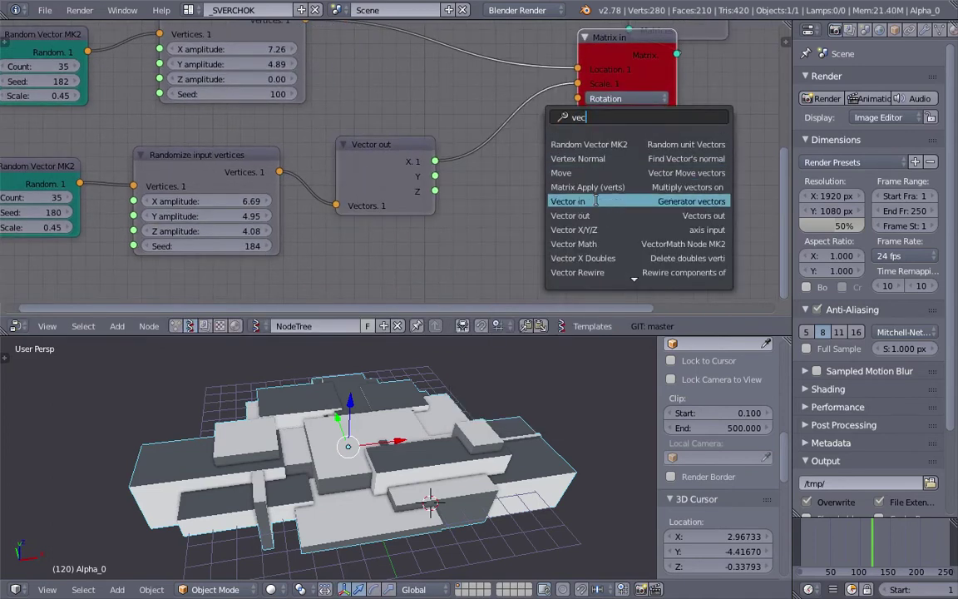
left_click(595, 201)
left_click(505, 119)
middle_click_drag(510, 143, 478, 130)
key("ctrl+s")
left_click(478, 131)
Insert a Math node set to Absolute on the X link between Vector out and Vector in, and move it up
key("space")
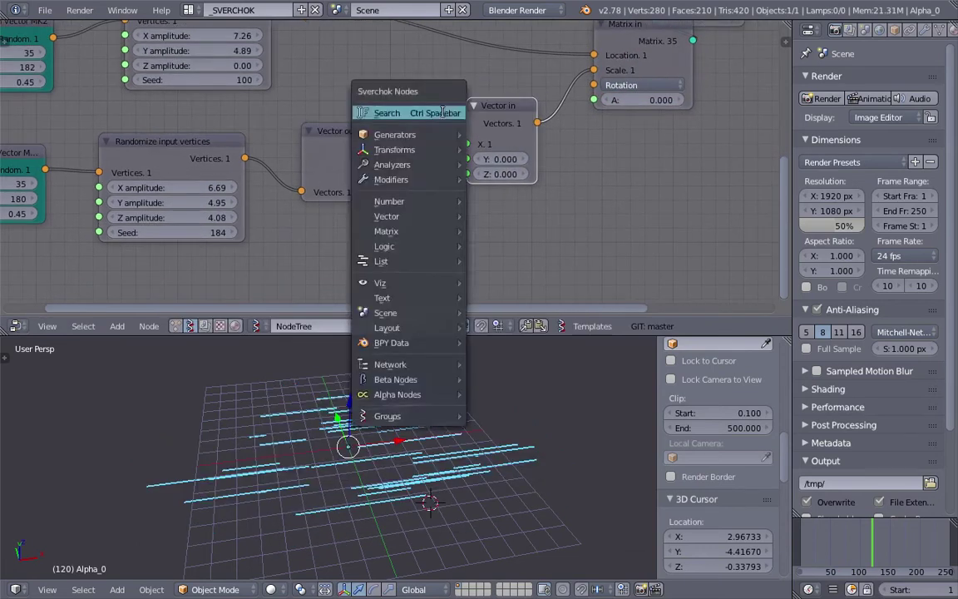
left_click(444, 115)
type("math")
key("Down")
key("Down")
key("Return")
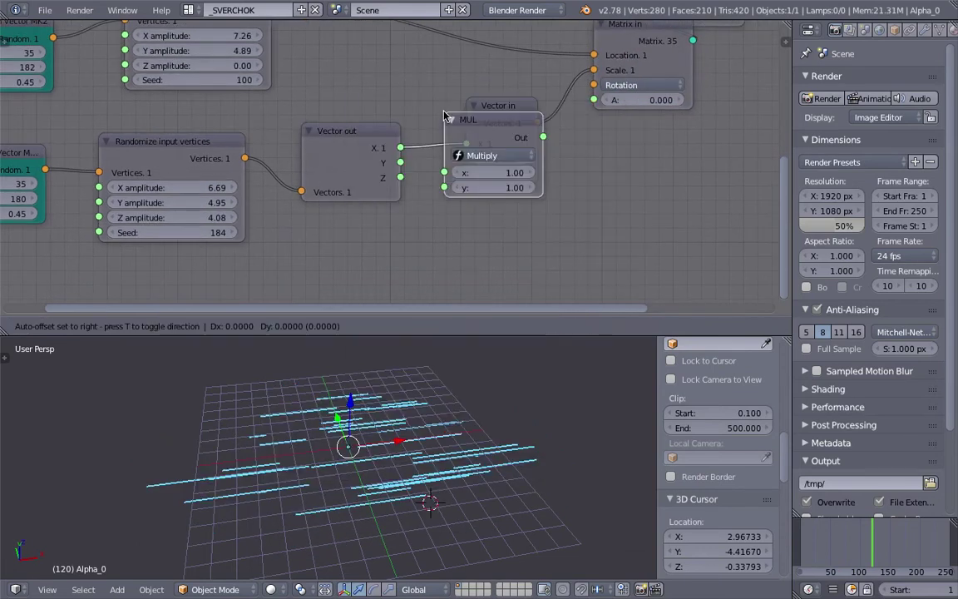
left_click(466, 148)
left_click(478, 151)
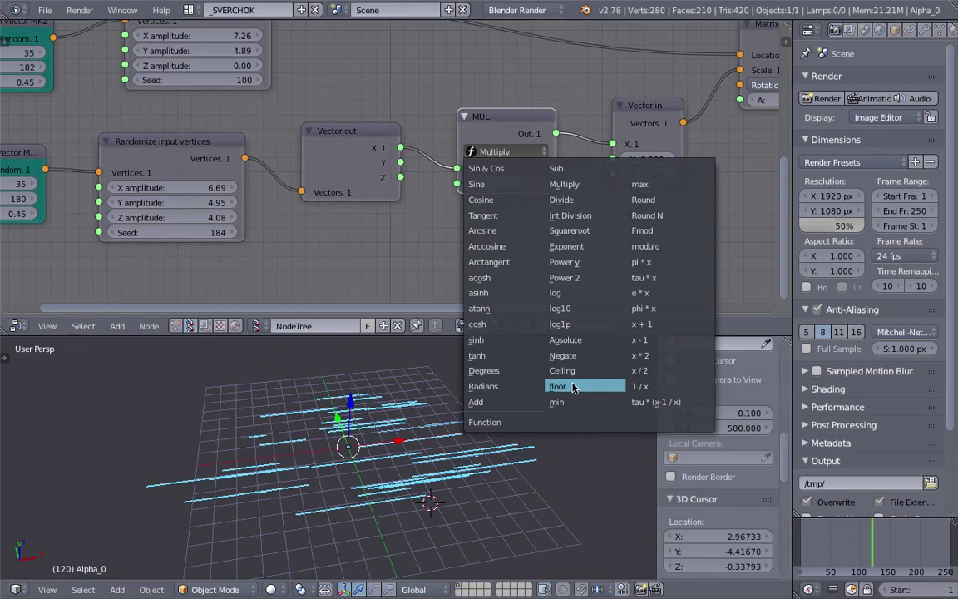
left_click(578, 343)
left_click_drag(498, 118, 490, 71)
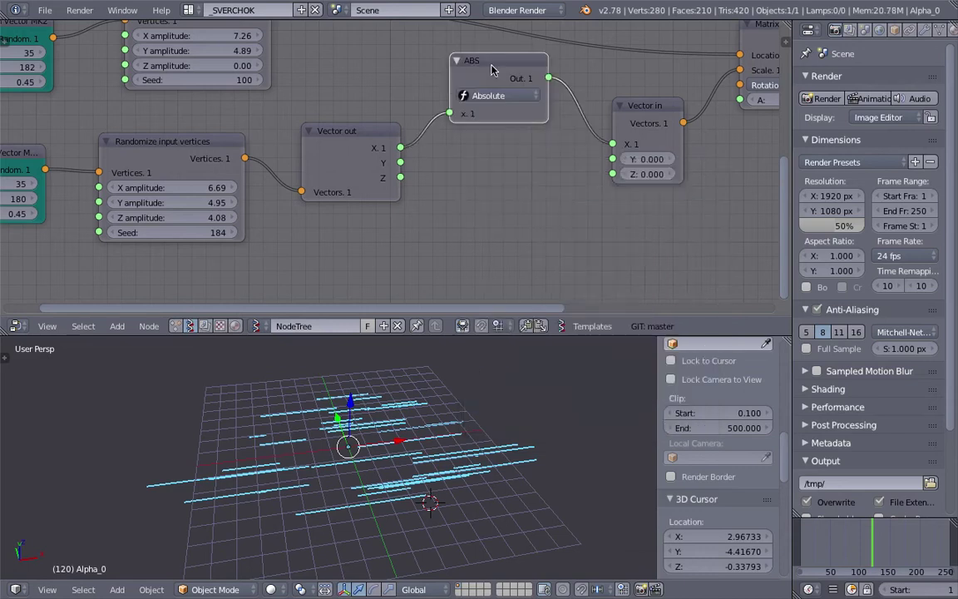
Collapse the Absolute node, duplicate it, and route the Y component from Vector out to Vector in through the copy
key("h")
key("shift+d")
left_click(491, 152)
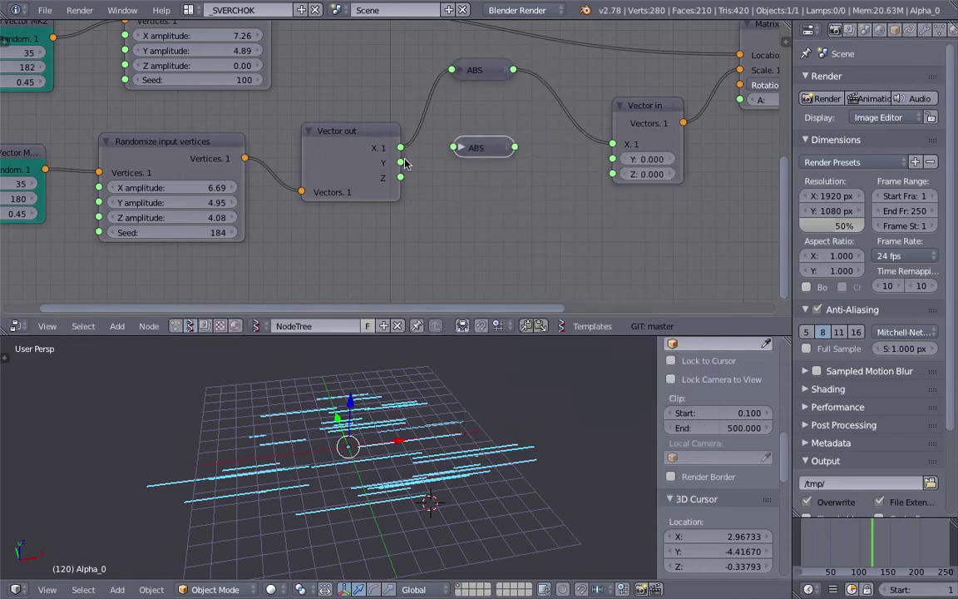
left_click_drag(515, 148, 611, 158)
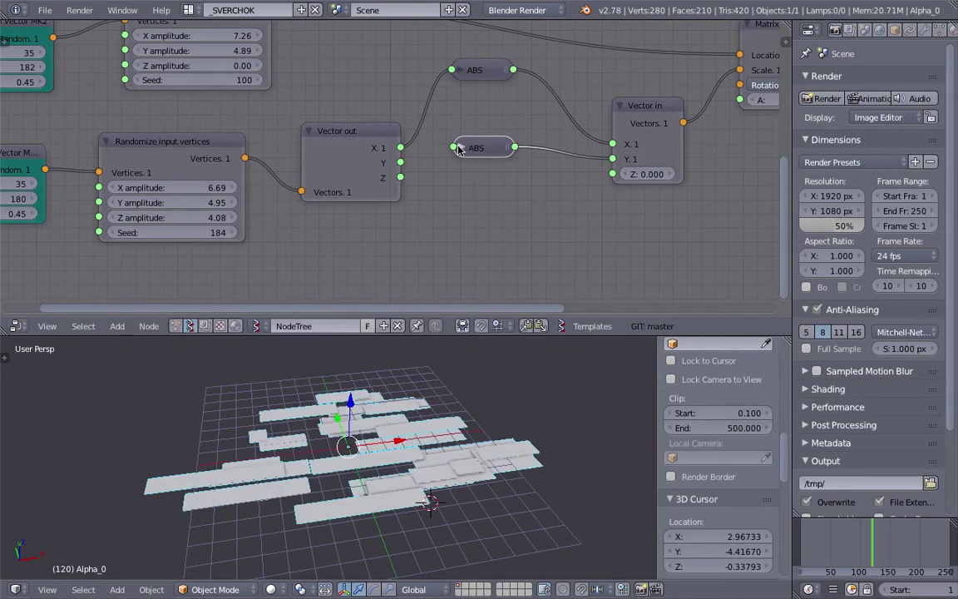
left_click_drag(400, 162, 453, 147)
Duplicate the Absolute node again and route the Z component from Vector out to Vector in through the new copy
key("shift+d")
left_click(480, 185)
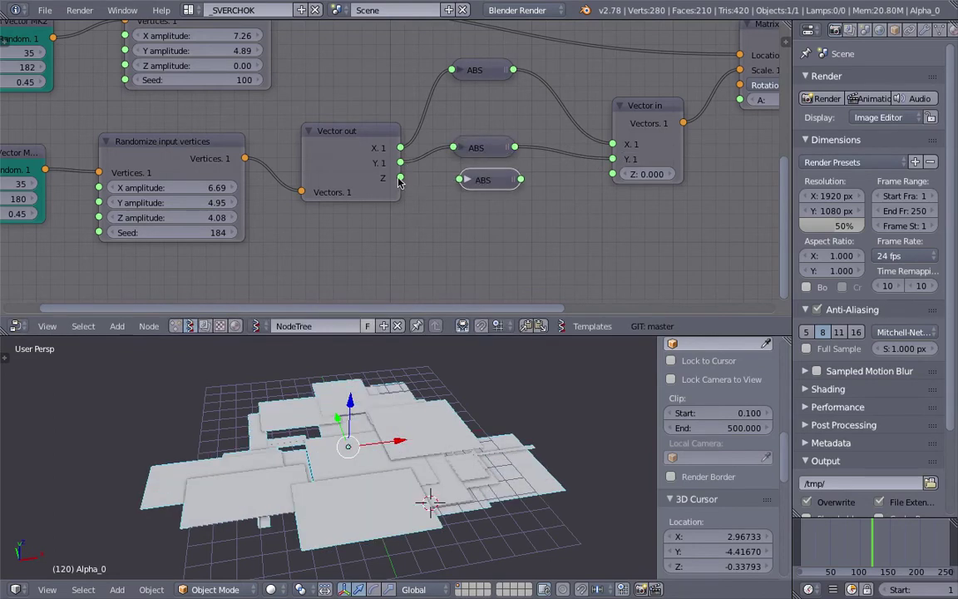
left_click_drag(400, 177, 458, 179)
left_click_drag(520, 179, 613, 175)
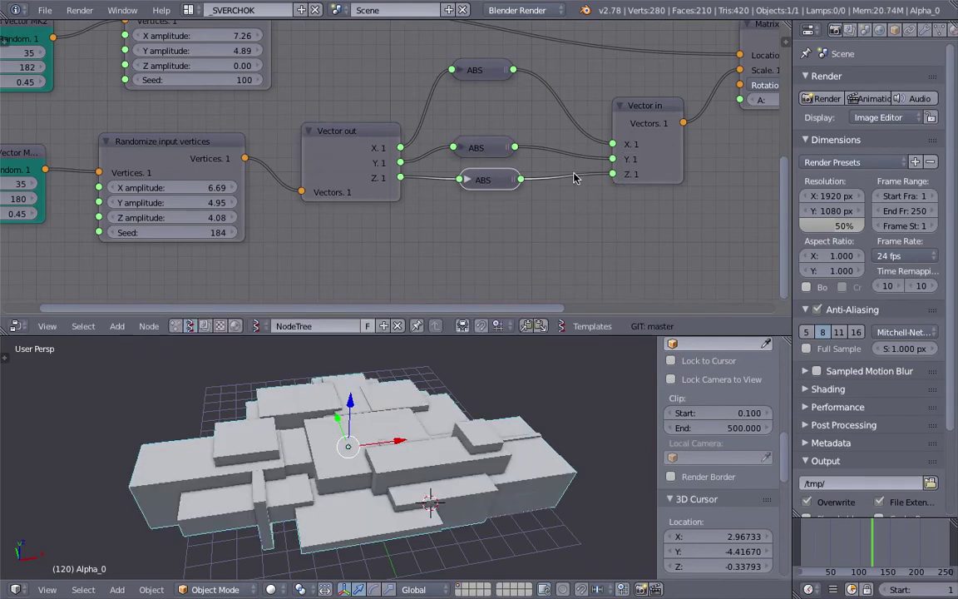
Set the lower Randomize node's amplitudes to X 5.61, Y 5.10 and Z 4.38
middle_click_drag(510, 387, 563, 376)
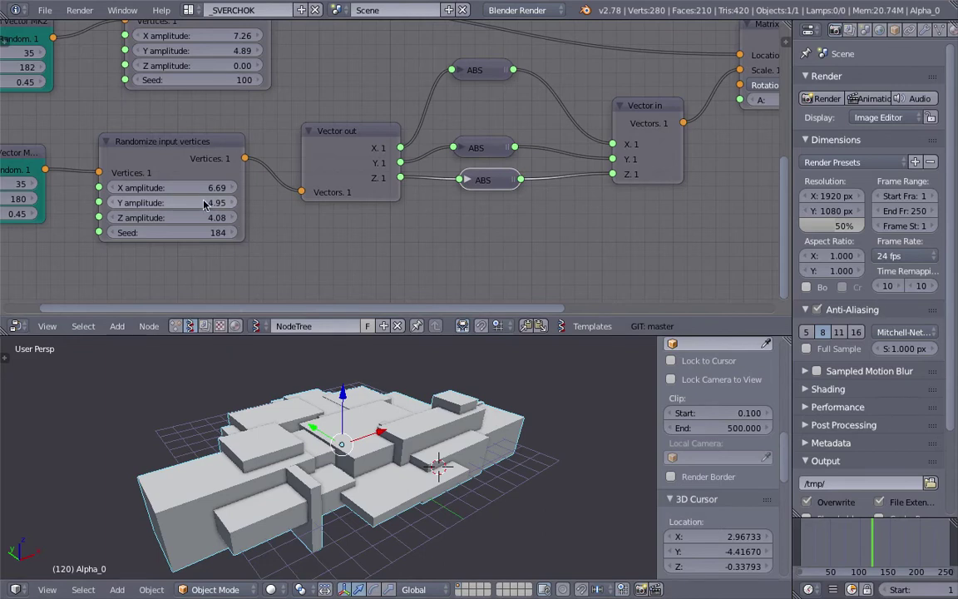
left_click_drag(206, 204, 128, 189)
scroll(369, 472, "down", 3)
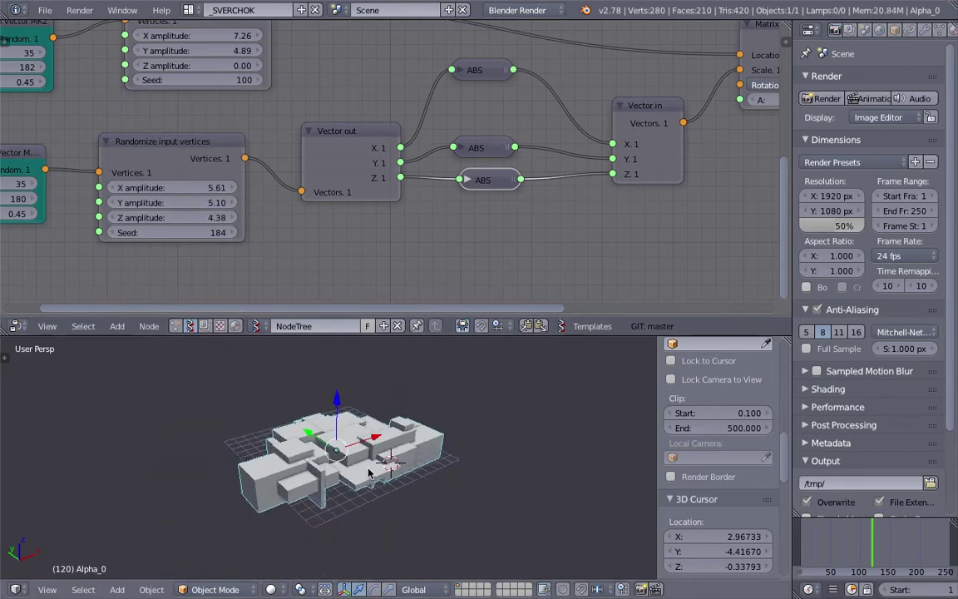
Enlarge the 3D viewport by shrinking the node editor above it, and save the file
middle_click_drag(370, 472, 420, 361)
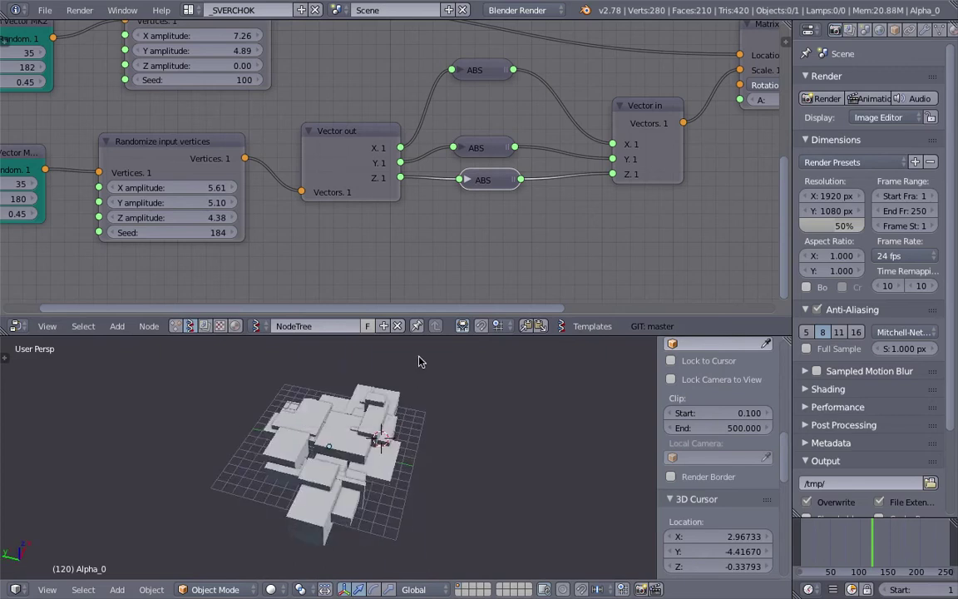
left_click_drag(421, 334, 424, 235)
mouse_move(427, 390)
middle_mouse_down()
mouse_move(312, 325)
mouse_move(414, 381)
middle_mouse_up()
key("ctrl+s")
left_click(414, 380)
Add a mesh plane and scale it up until it is larger than the group of boxes
key("shift+a")
mouse_move(353, 356)
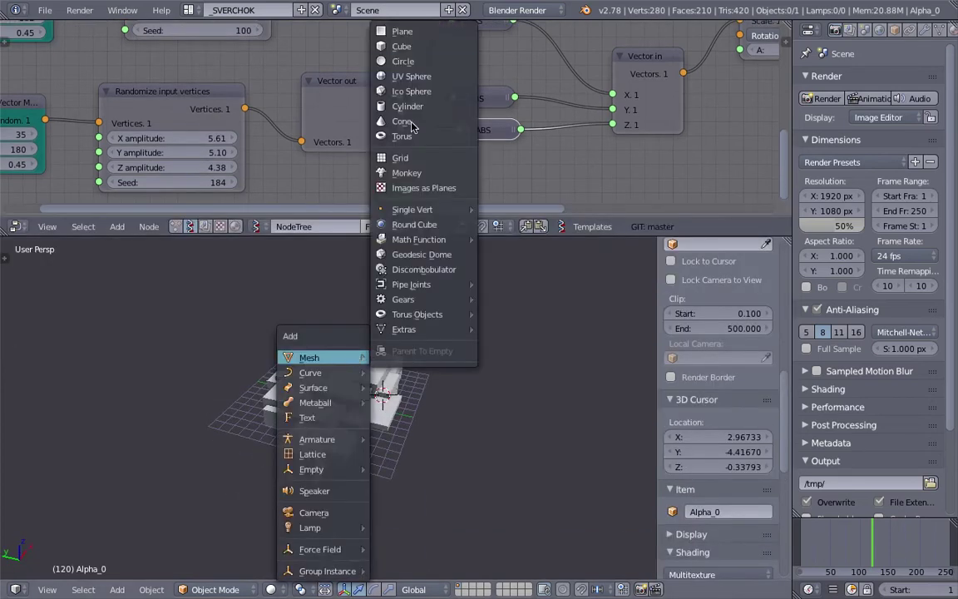
left_click(406, 32)
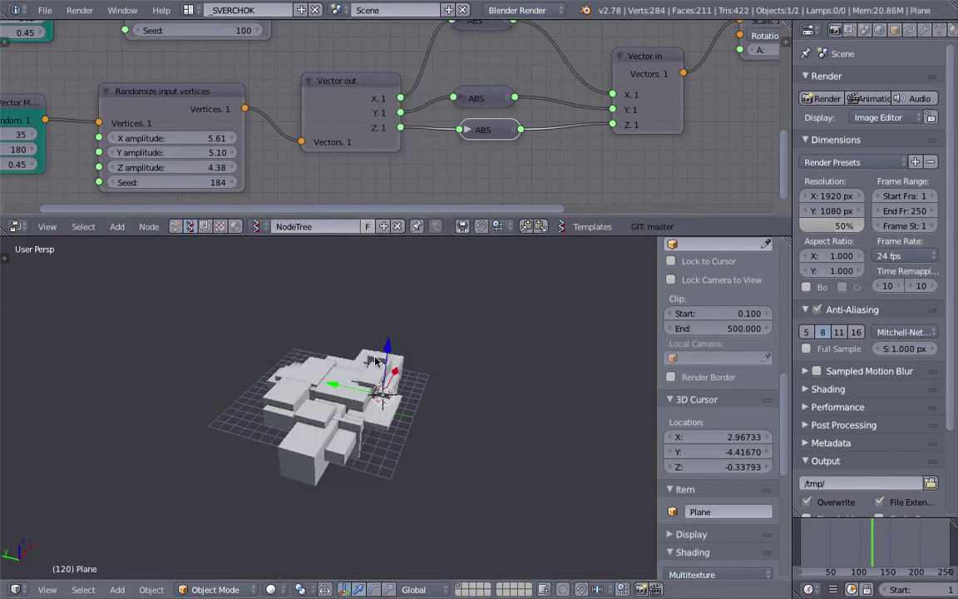
key("s")
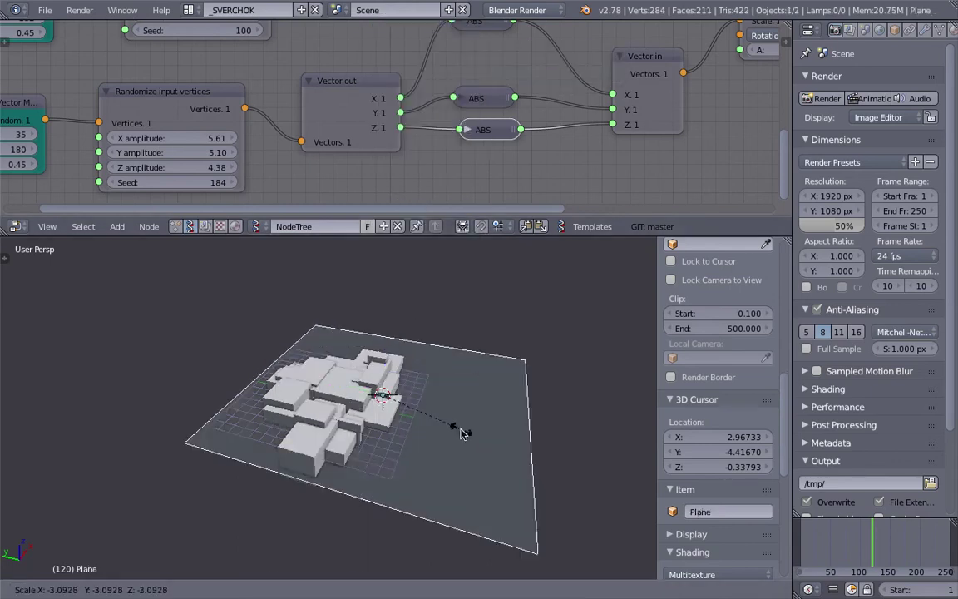
left_click(447, 430)
key("s")
left_click(427, 412)
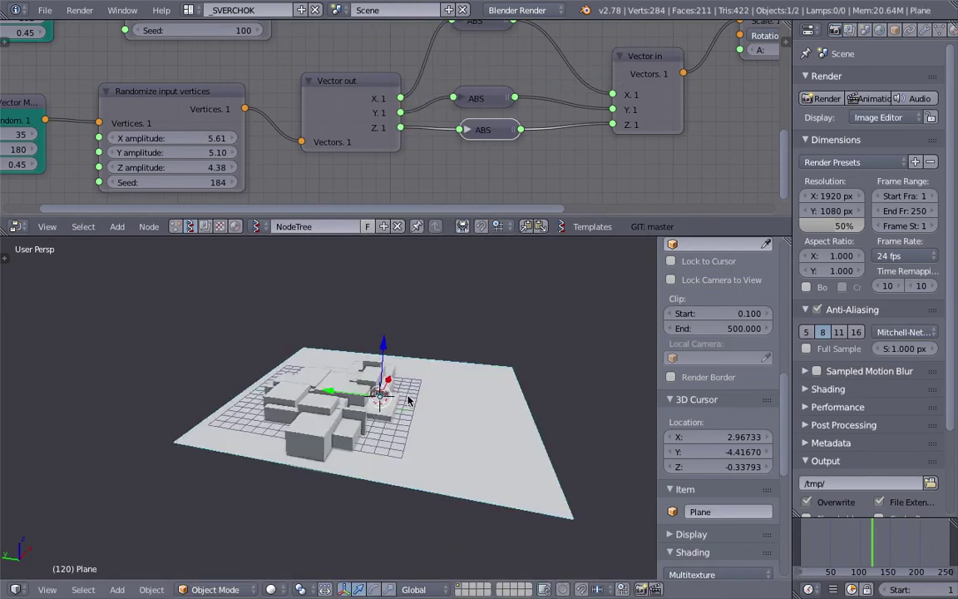
Move the plane to centre it around the boxes and save over the existing file
key("g")
left_click(377, 401)
key("ctrl+s")
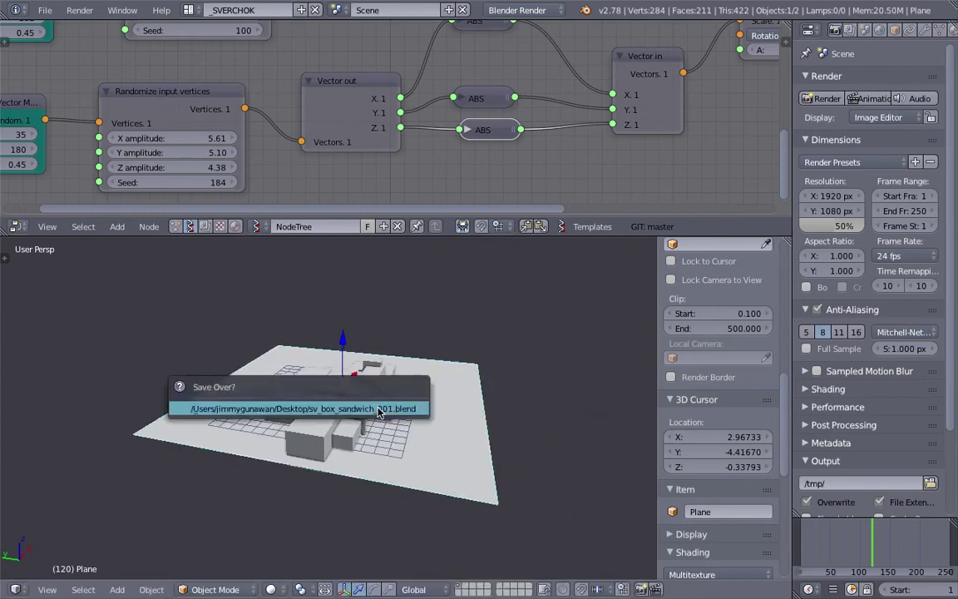
left_click(380, 409)
mouse_move(380, 410)
middle_mouse_down()
mouse_move(270, 476)
mouse_move(394, 413)
middle_mouse_up()
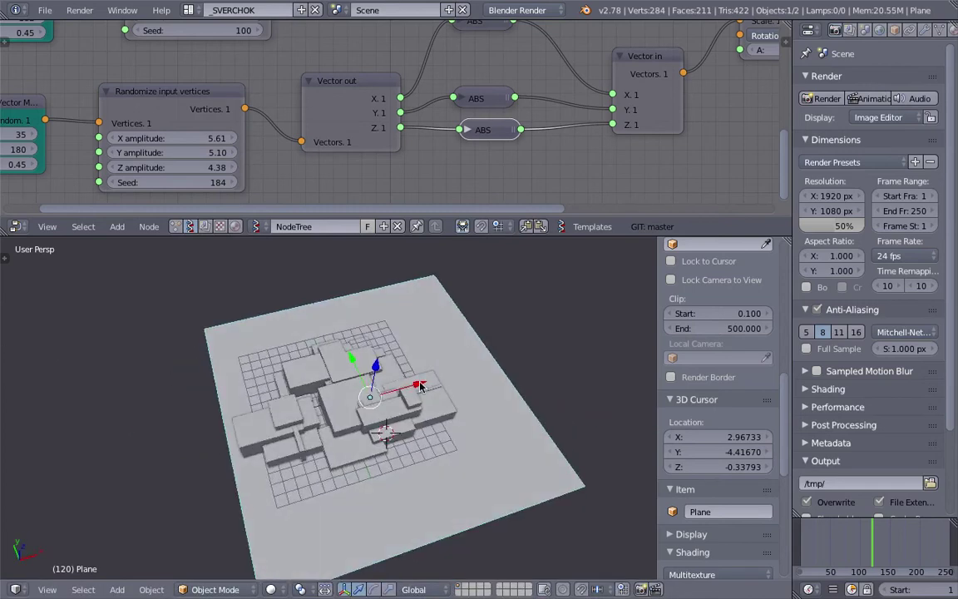
key("ctrl+s")
left_click(479, 440)
Scale the plane down to about 0.78, nudge it under the boxes, and save the file
key("s")
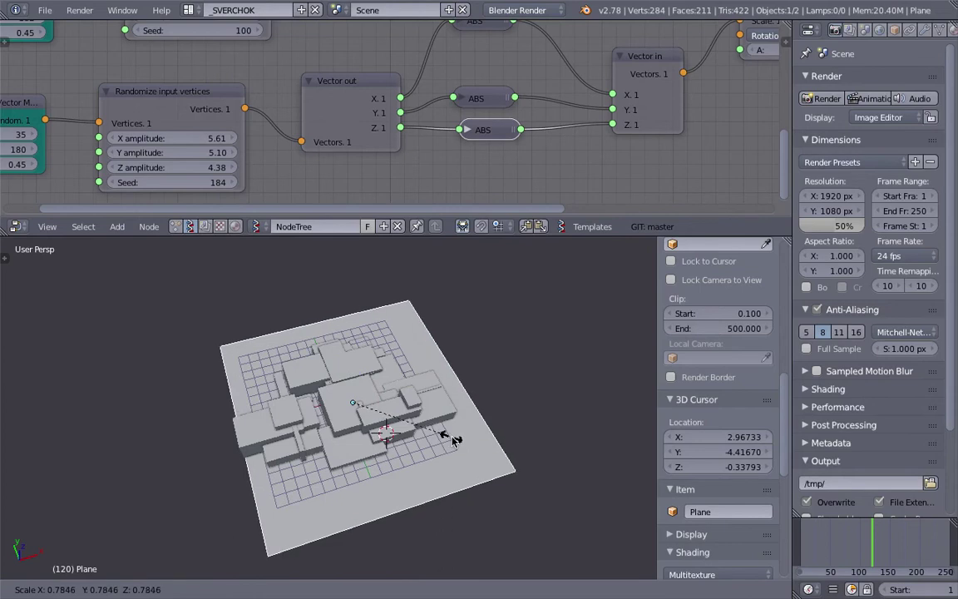
left_click(456, 440)
left_click_drag(402, 392, 397, 395)
key("ctrl+s")
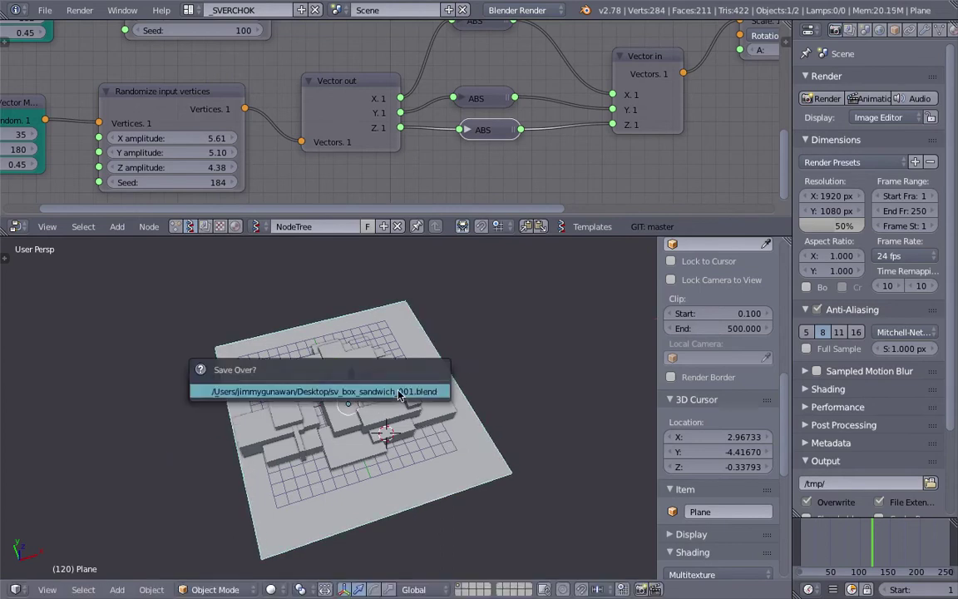
left_click(399, 395)
Duplicate the plane and raise the copy along Z to sit above the boxes
middle_click_drag(399, 395, 412, 396)
key("shift+d")
key("x")
right_click(391, 375)
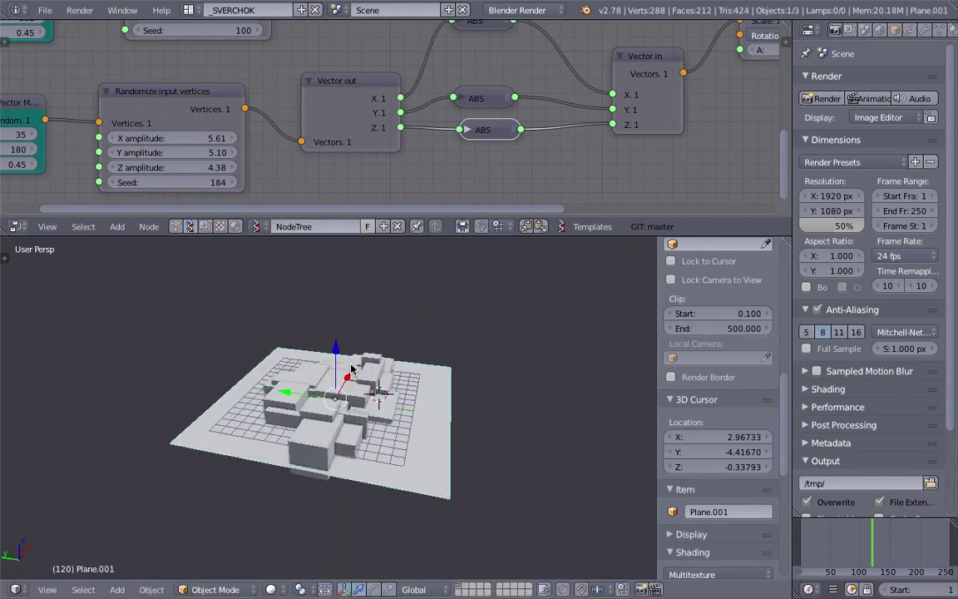
key("g")
key("z")
left_click(349, 348)
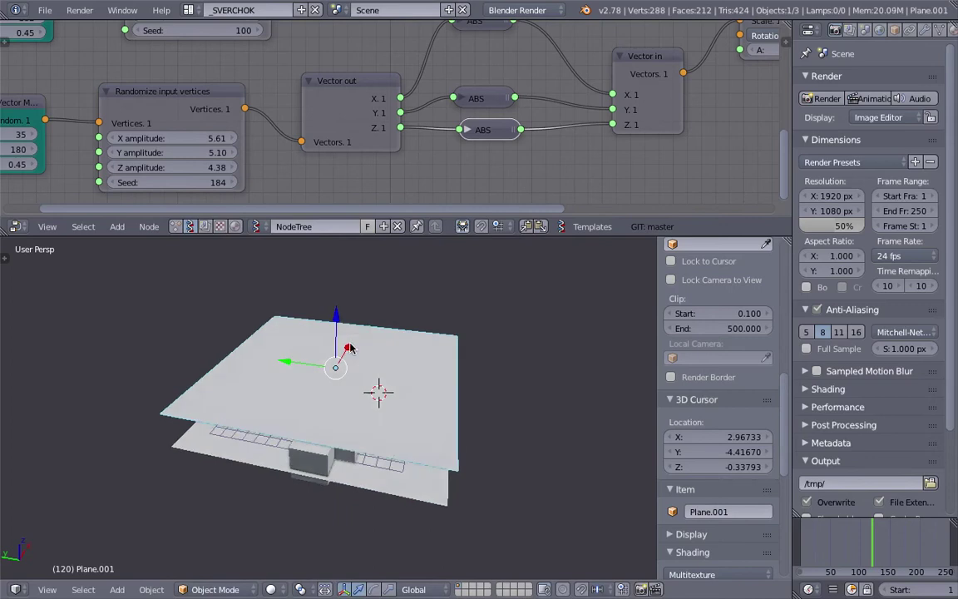
Enter Edit Mode on the upper plane and unwrap its UVs with Unwrap
middle_click_drag(349, 347, 343, 357)
key("Tab")
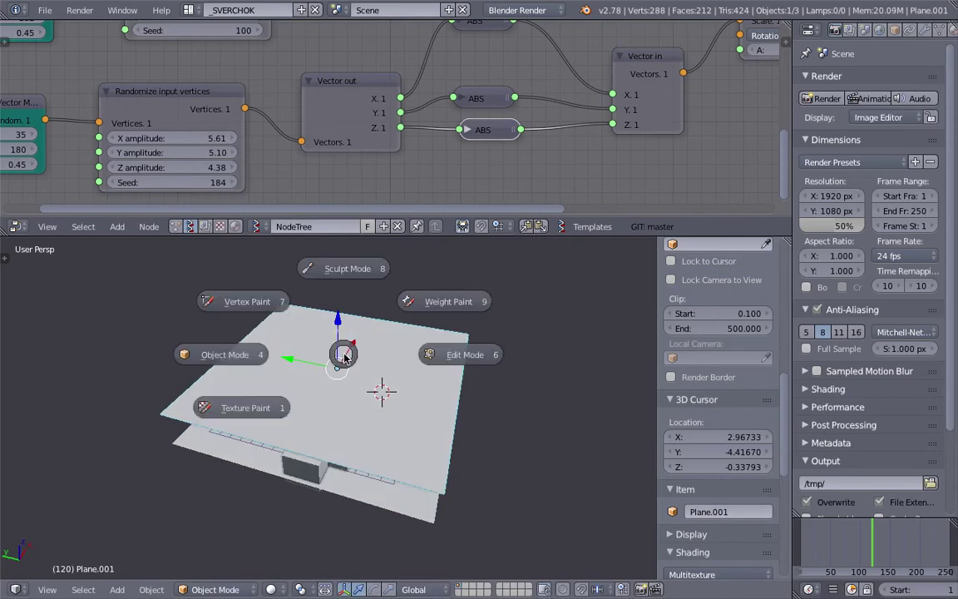
left_click(396, 365)
middle_click_drag(396, 366, 422, 367)
key("u")
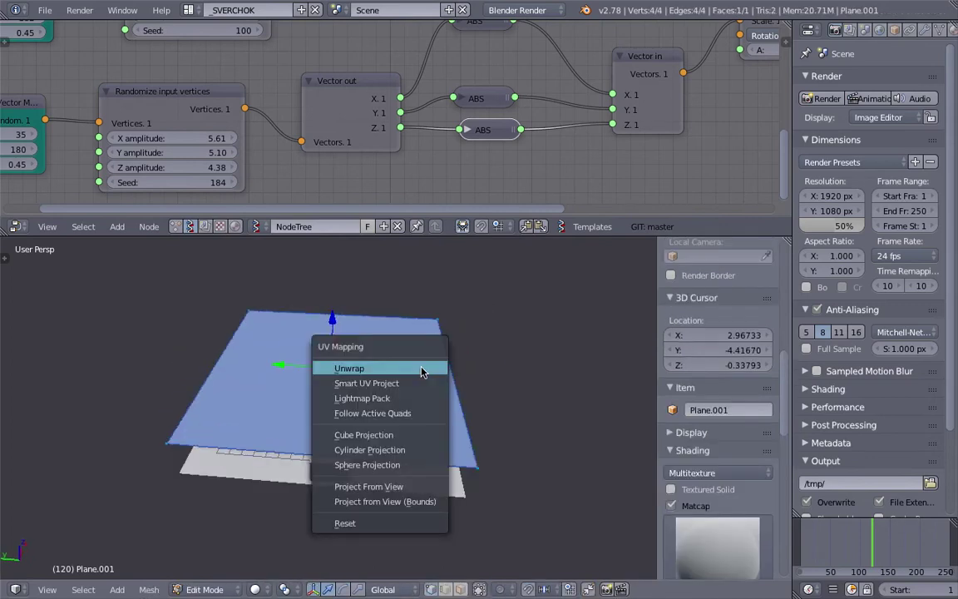
left_click(422, 367)
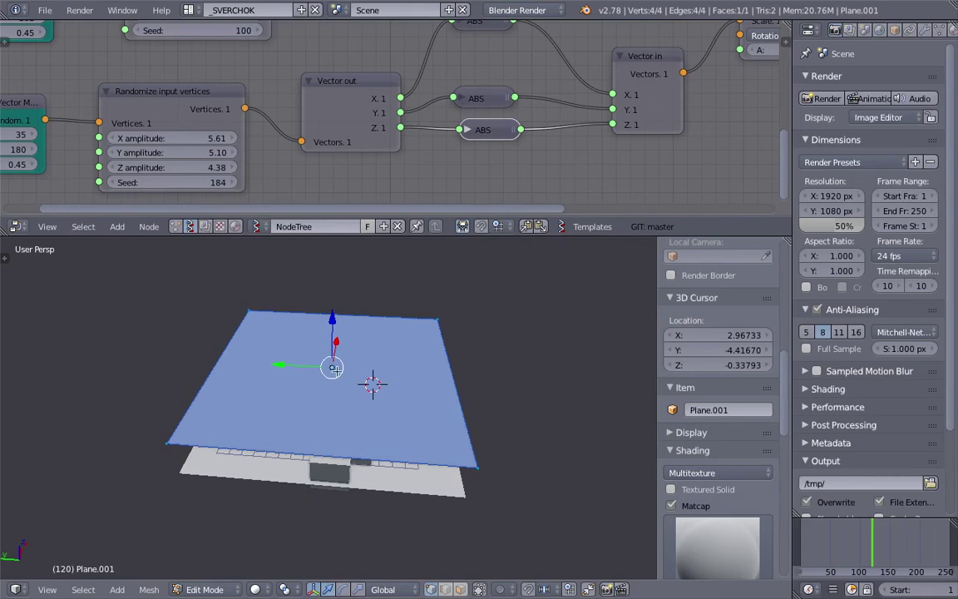
Split the 3D viewport in two and turn one half into a UV/Image Editor
middle_click_drag(333, 368, 527, 368)
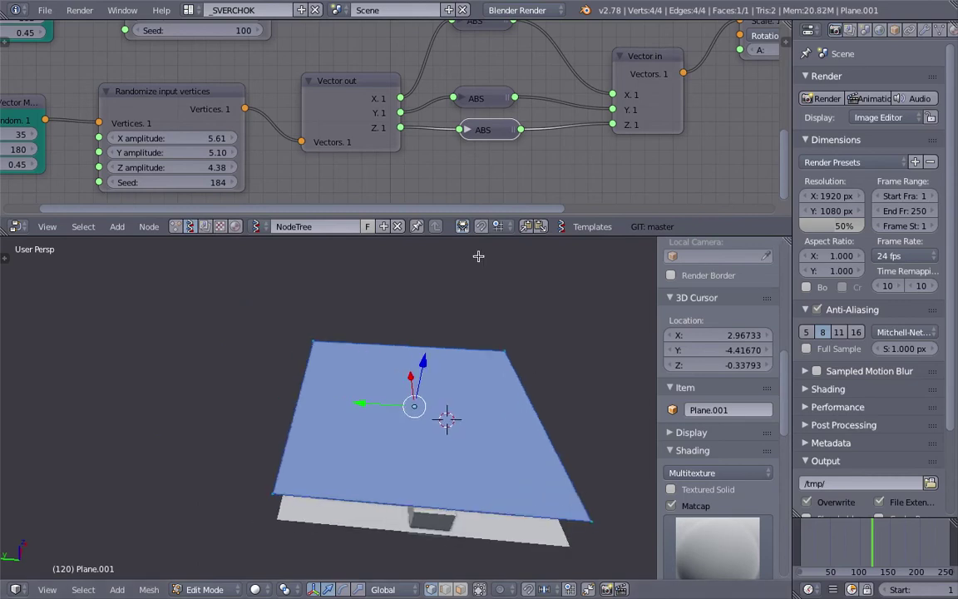
left_click_drag(478, 256, 447, 258)
left_click(15, 589)
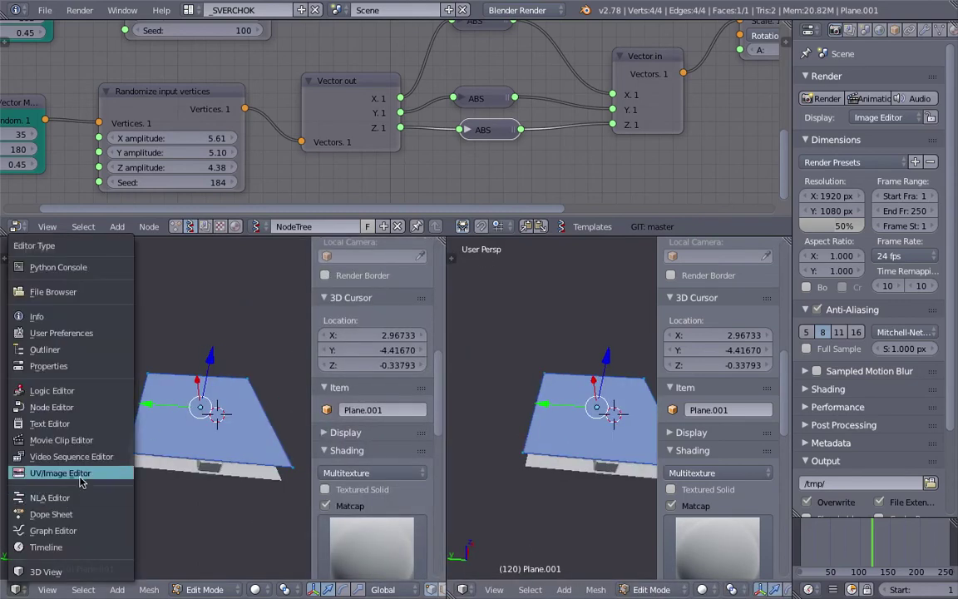
left_click(80, 474)
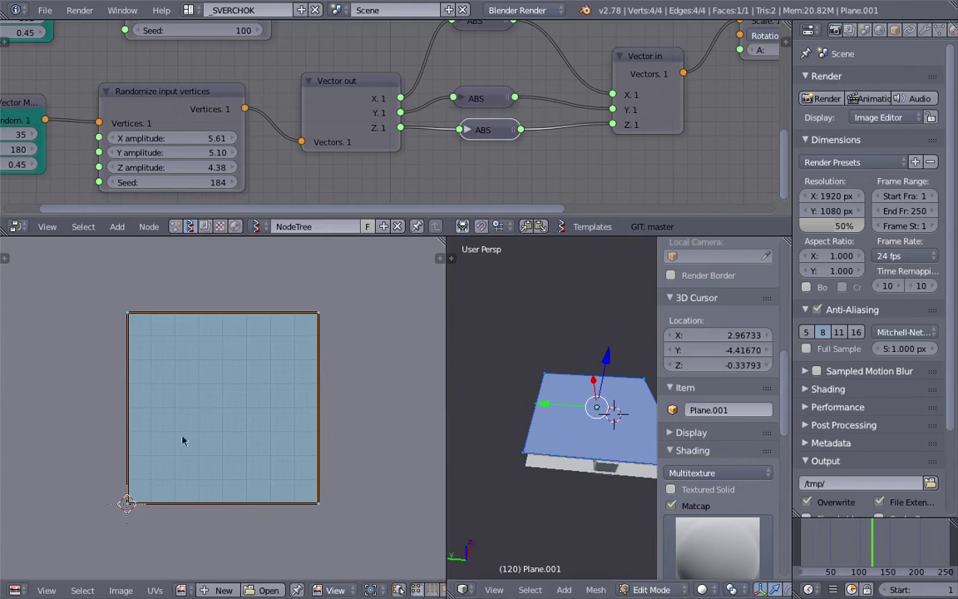
Create a new blank 1024 × 1024 px image named DisplaceMap for the upper plane, return to Object Mode, and save the file
left_click_drag(448, 316, 358, 316)
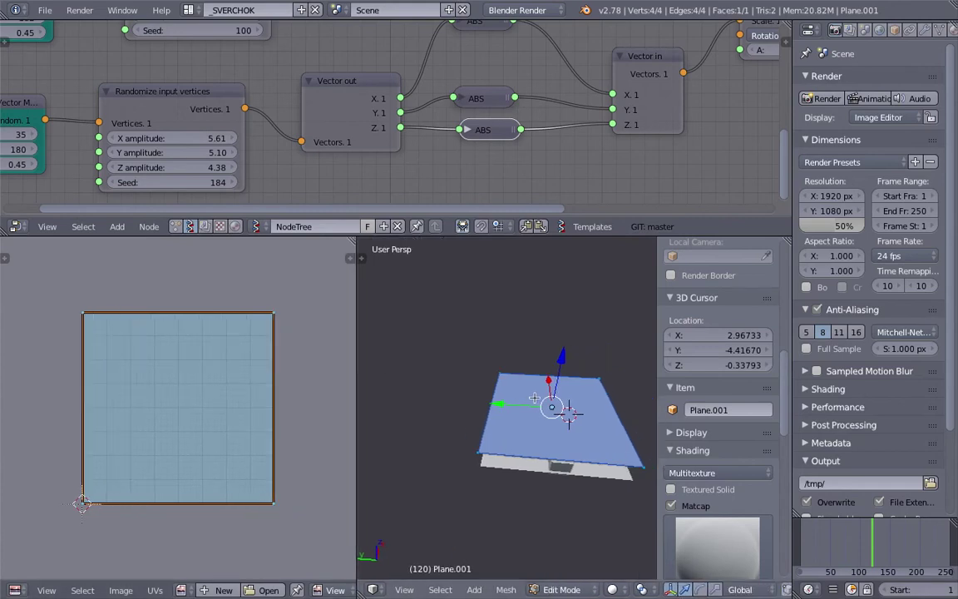
key("n")
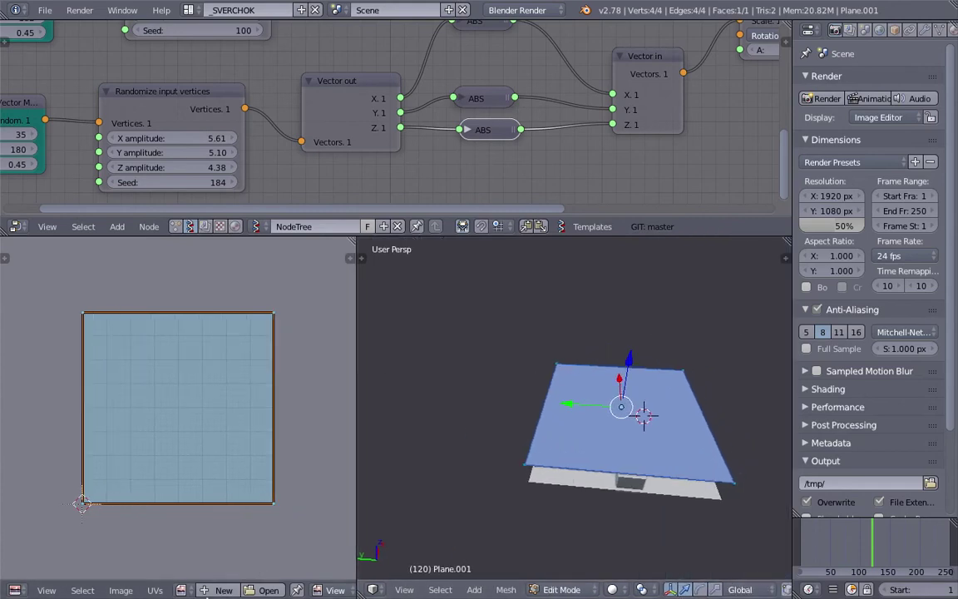
left_click(221, 590)
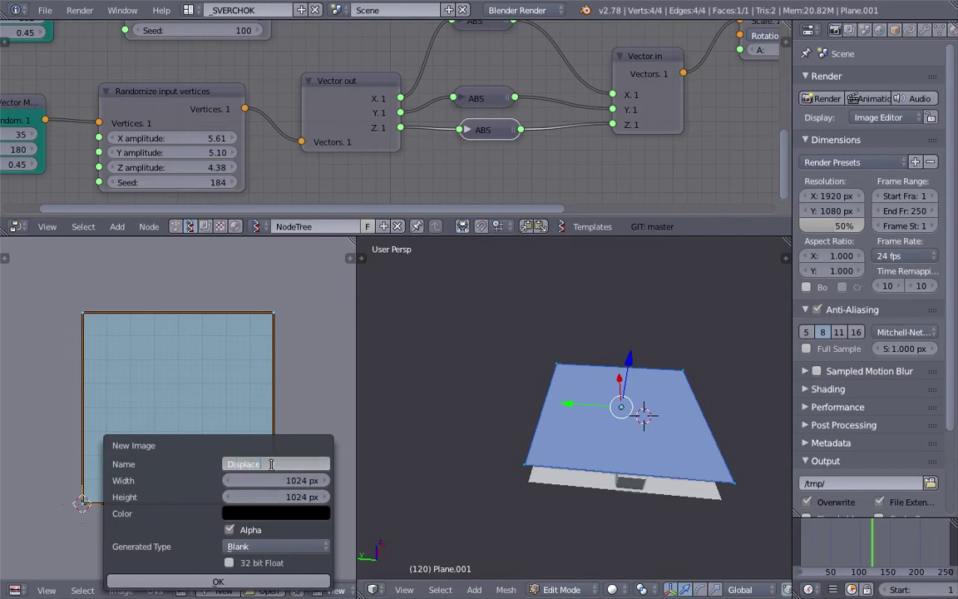
left_click(238, 579)
key("Tab")
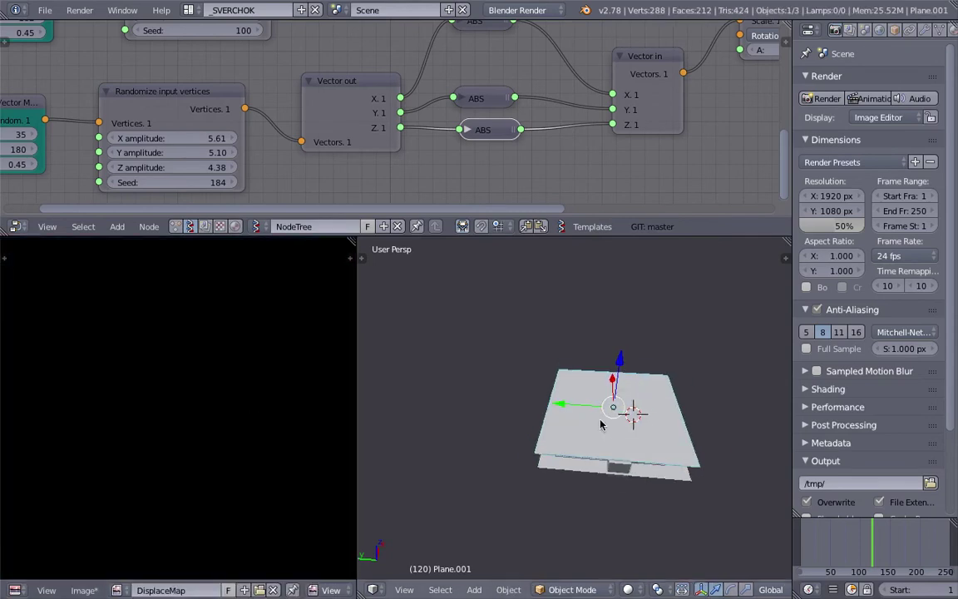
key("Home")
key("ctrl+s")
left_click(244, 414)
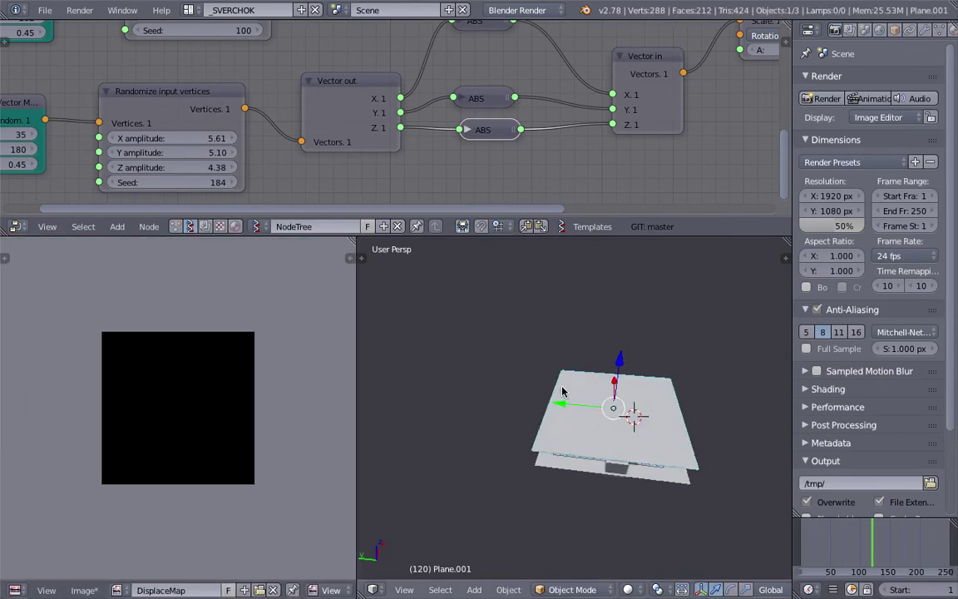
Select the boxes and the lower plane together with the upper plane, keeping the upper plane active
middle_click_drag(668, 417, 611, 434)
right_click(697, 442, "shift")
key("ctrl+s")
left_click(611, 434)
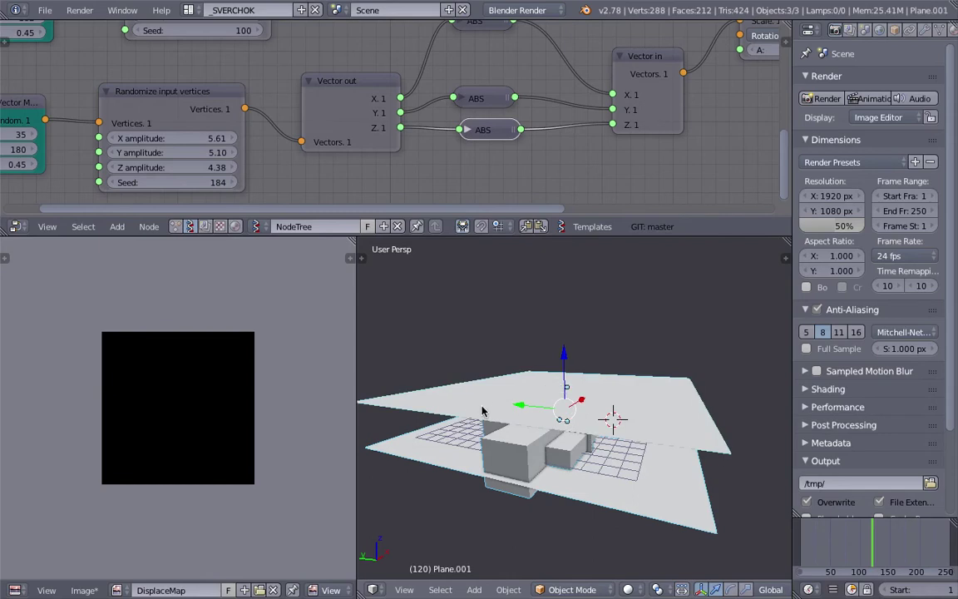
middle_click_drag(482, 411, 579, 381)
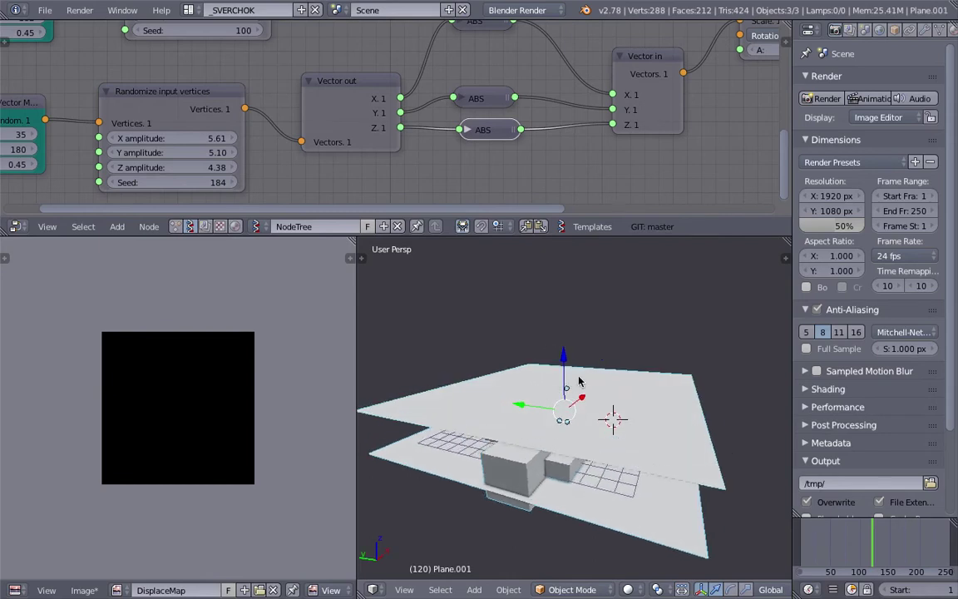
Configure the render bake settings with Displacement as the bake mode and Selected to Active enabled
scroll(861, 501, "down", 3)
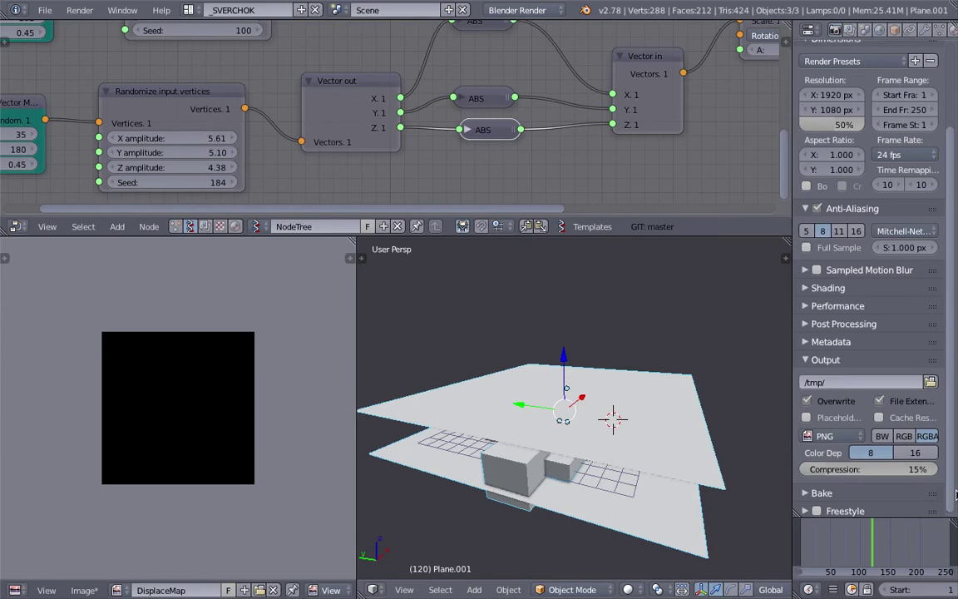
left_click(840, 490)
scroll(844, 416, "down", 3)
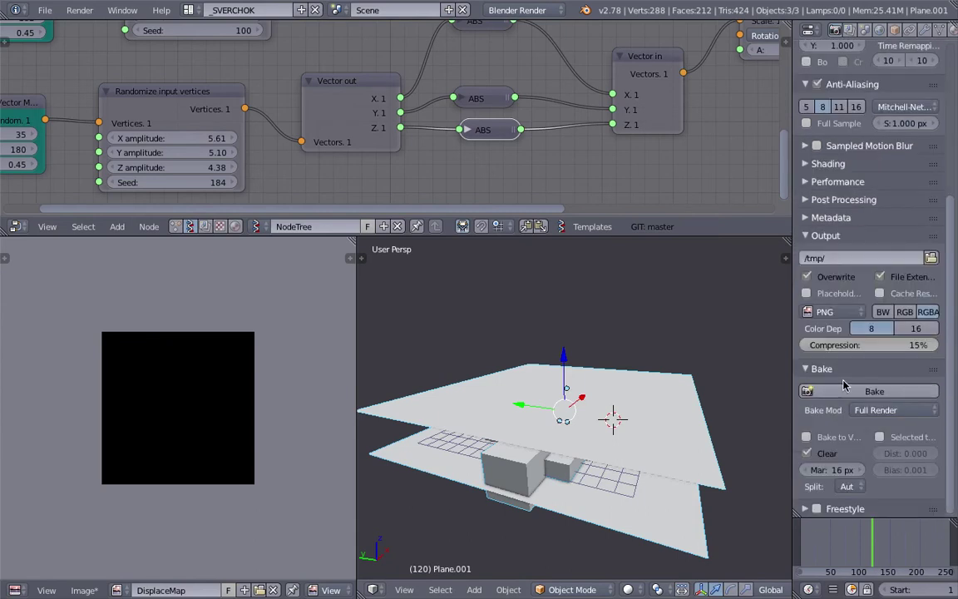
left_click(886, 410)
left_click(860, 308)
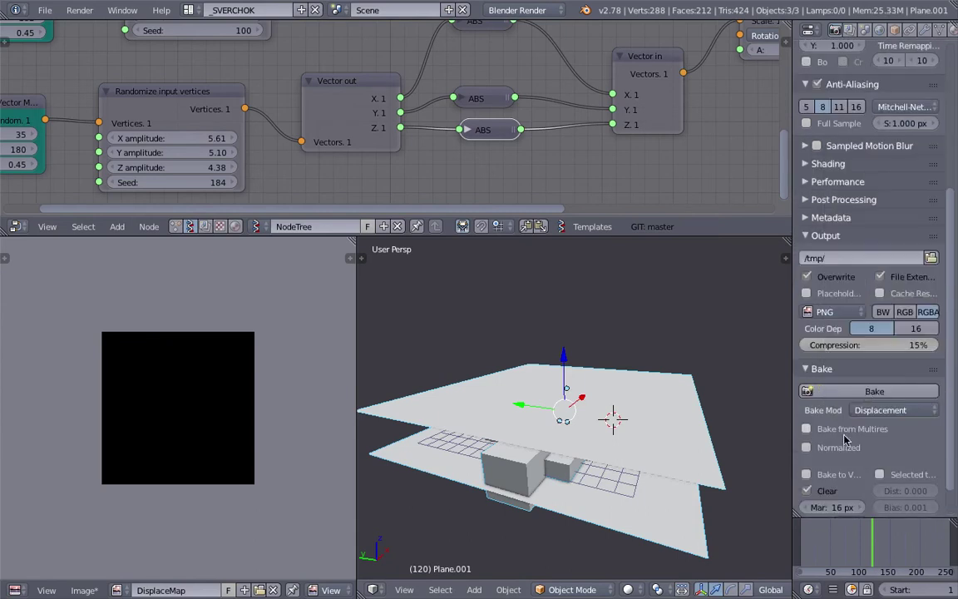
scroll(903, 460, "down", 1)
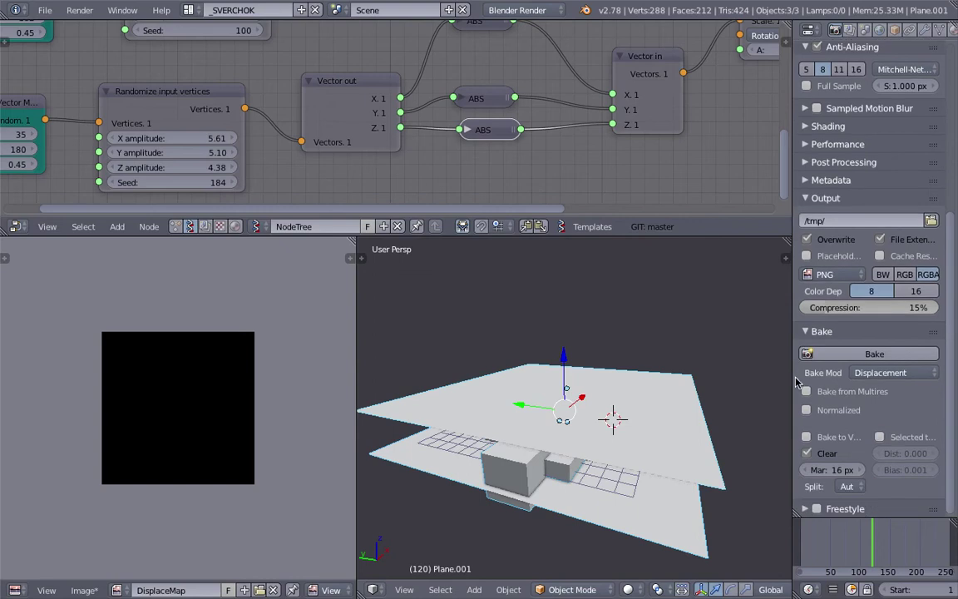
left_click_drag(792, 375, 705, 376)
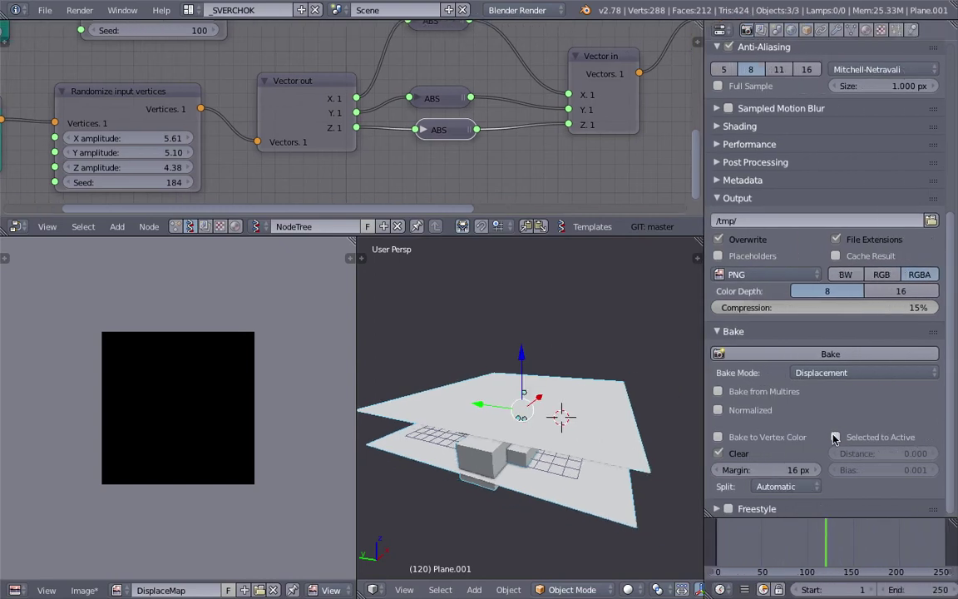
left_click(835, 437)
Bake the displacement to the DisplaceMap image, and try the bake again with a Distance of 1.000
left_click_drag(355, 297, 269, 297)
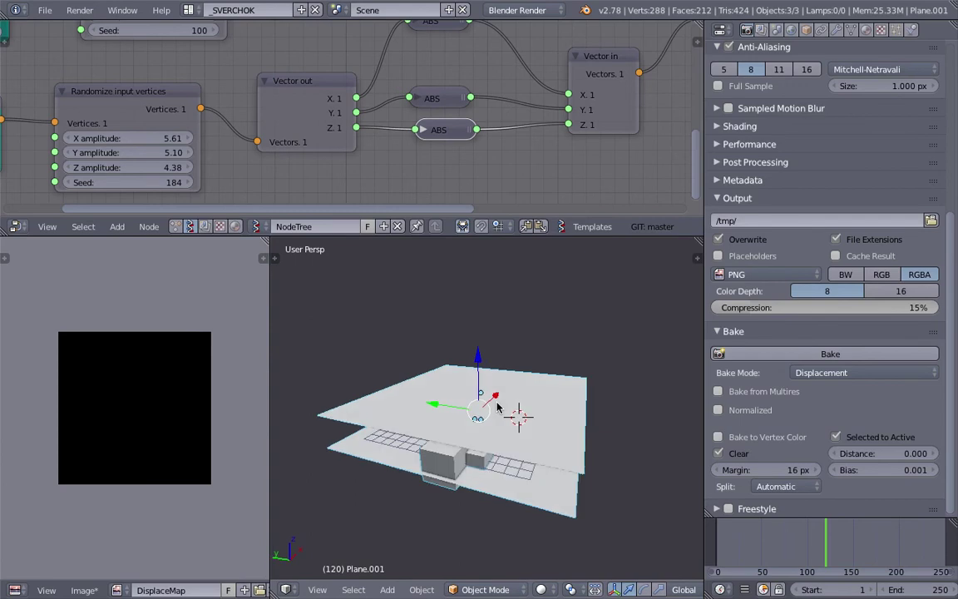
left_click(798, 354)
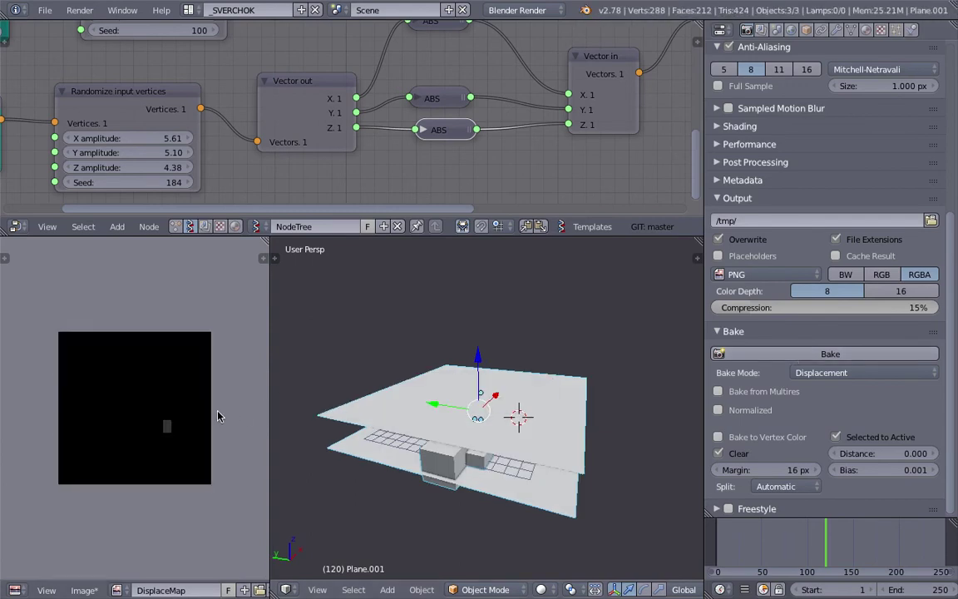
scroll(217, 410, "up", 3)
scroll(216, 407, "down", 2)
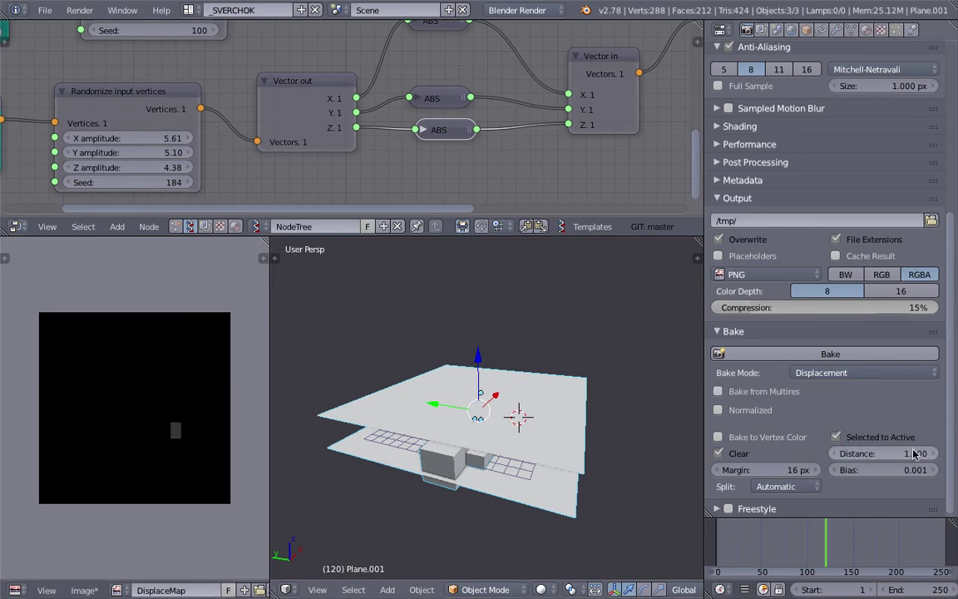
left_click(771, 352)
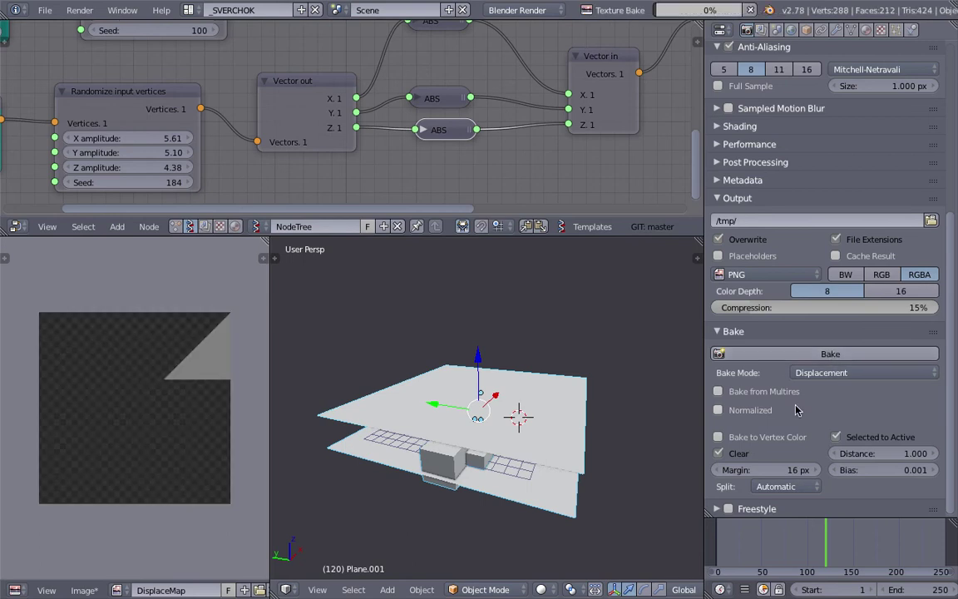
Set the bake Distance to 0.000, enable Normalized, and bake the displacement map again
left_click(877, 453)
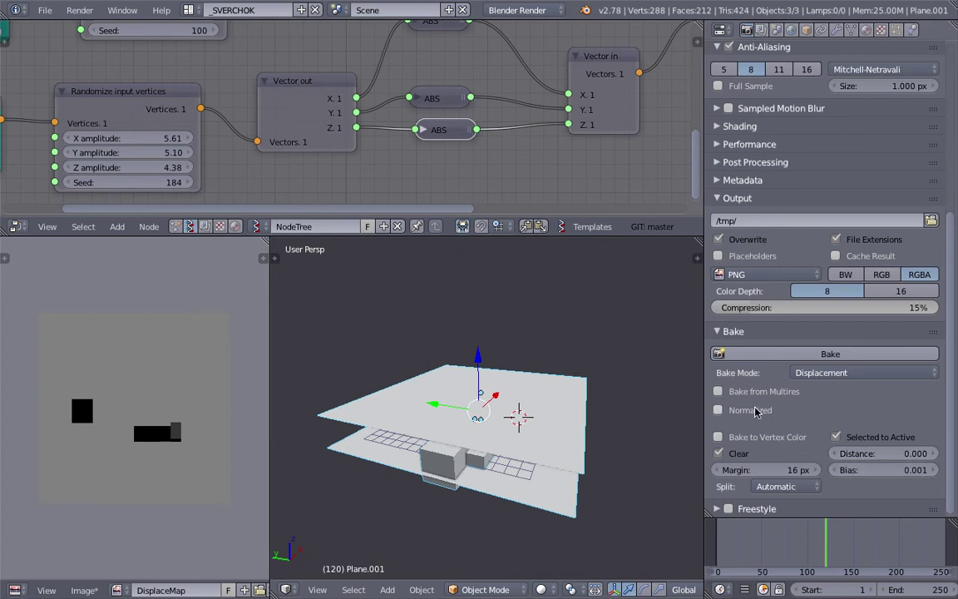
left_click(784, 356)
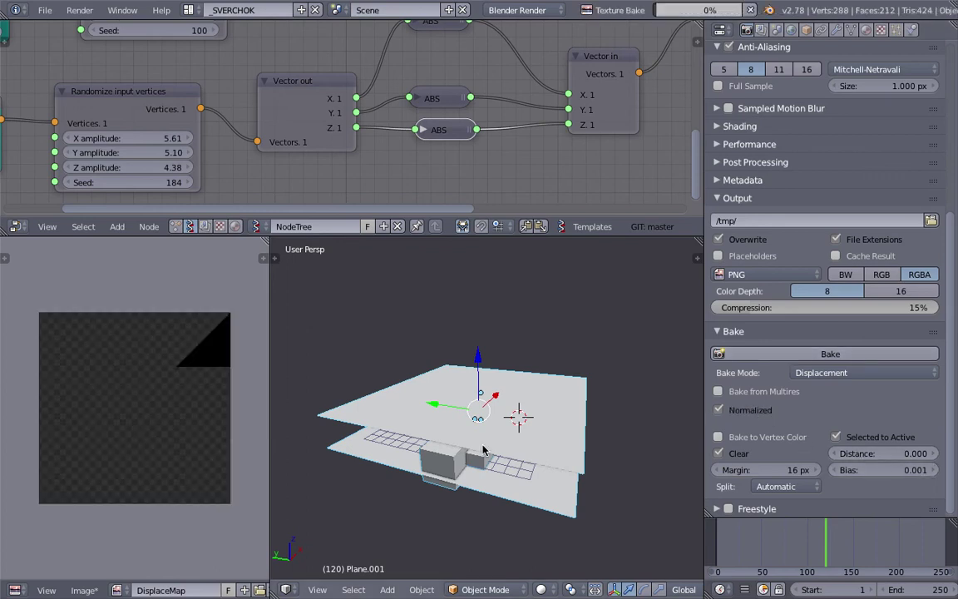
scroll(108, 374, "up", 4)
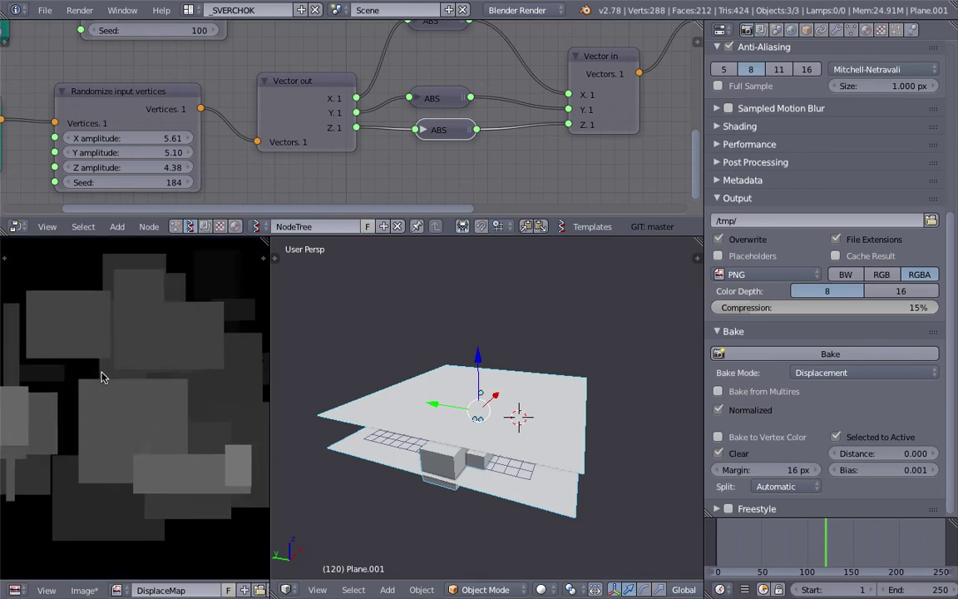
scroll(128, 320, "down", 3)
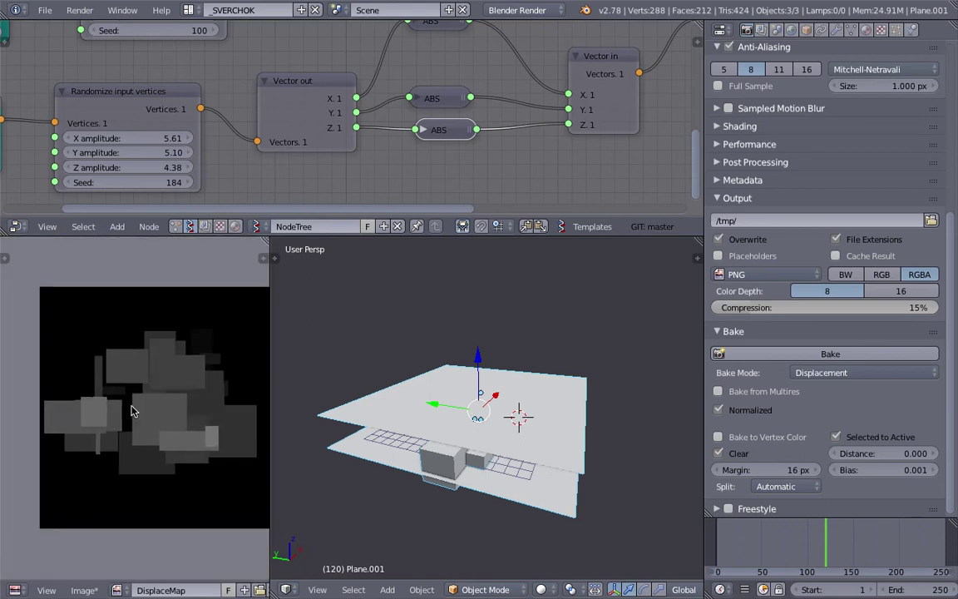
Compare the baked map with the boxes between the planes and save the file
middle_click_drag(422, 447, 528, 418)
key("ctrl+s")
left_click(497, 390)
middle_click_drag(590, 409, 588, 396)
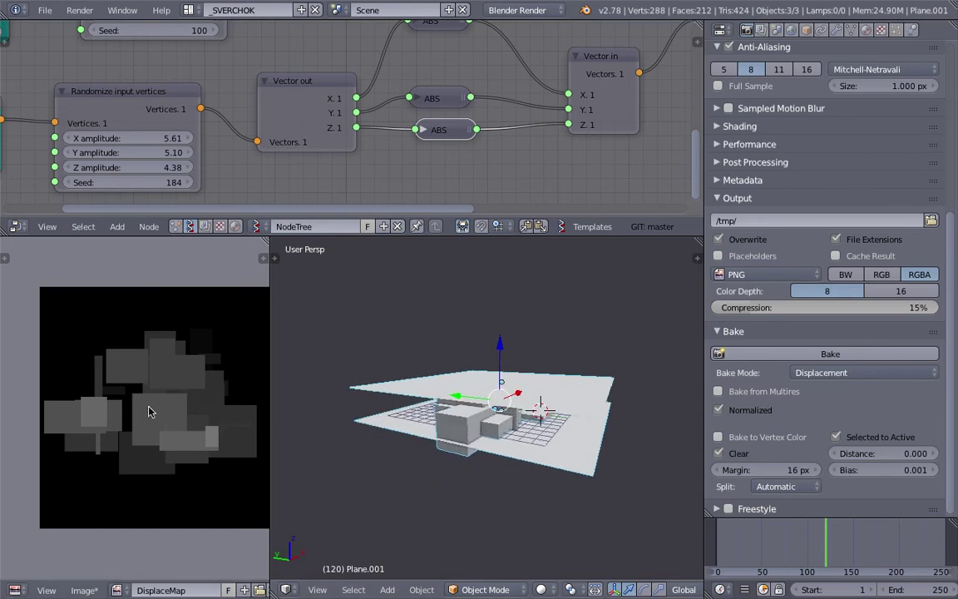
middle_click_drag(172, 385, 150, 385)
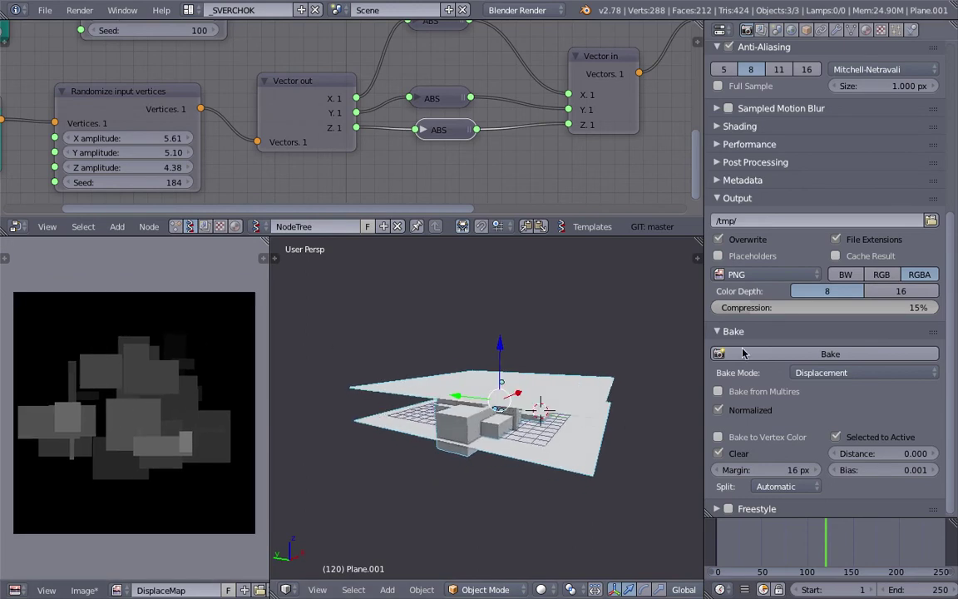
middle_click_drag(493, 413, 472, 422)
key("ctrl+s")
left_click(519, 400)
key("ctrl+s")
left_click(505, 413)
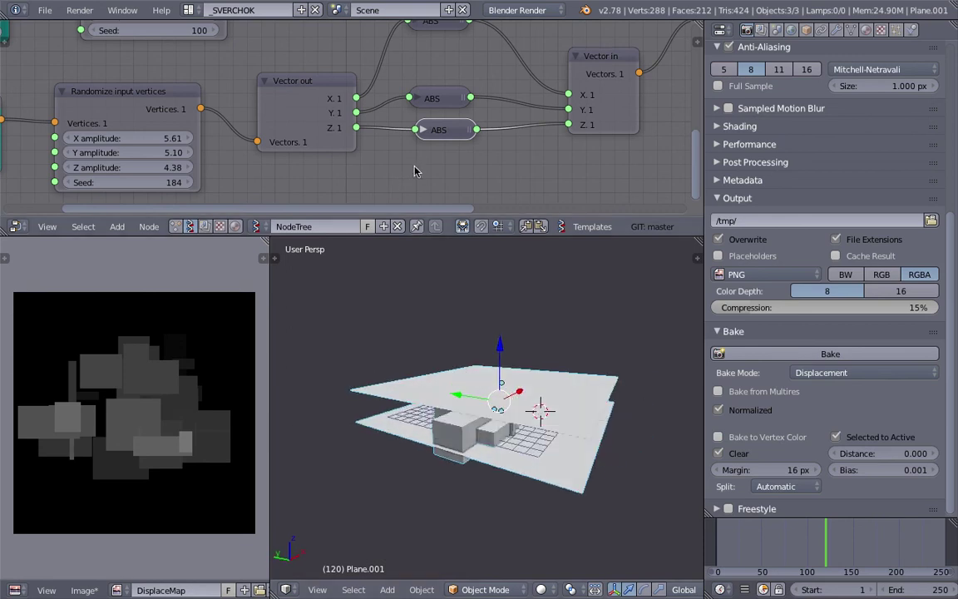
Move the Box node beside the Matrix Apply node in the node tree and save the file
scroll(380, 135, "down", 3)
middle_click_drag(380, 133, 403, 177)
key("ctrl+s")
left_click(405, 177)
scroll(363, 151, "down", 2)
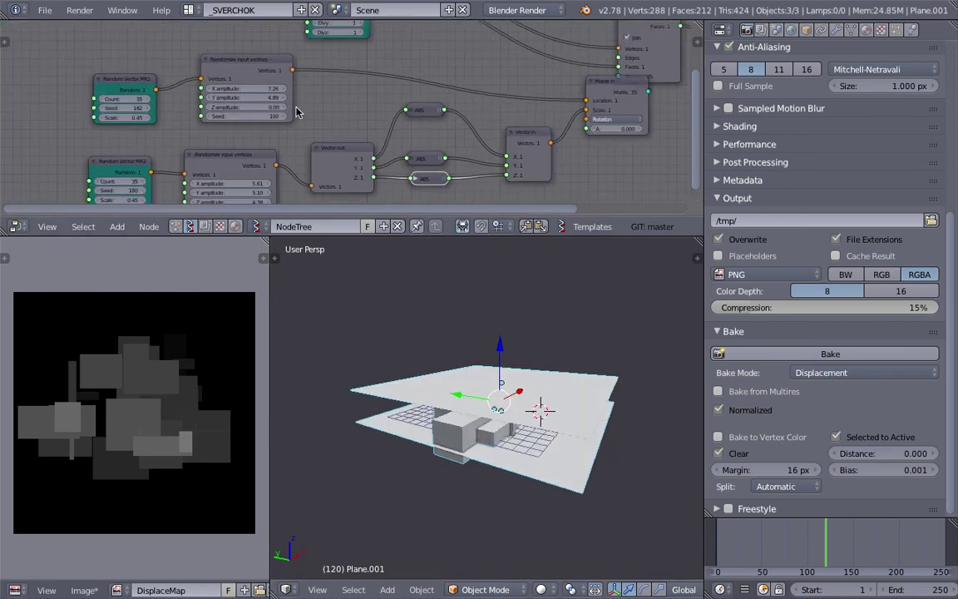
scroll(296, 112, "down", 1)
middle_click_drag(296, 112, 276, 175)
left_click_drag(329, 50, 472, 57)
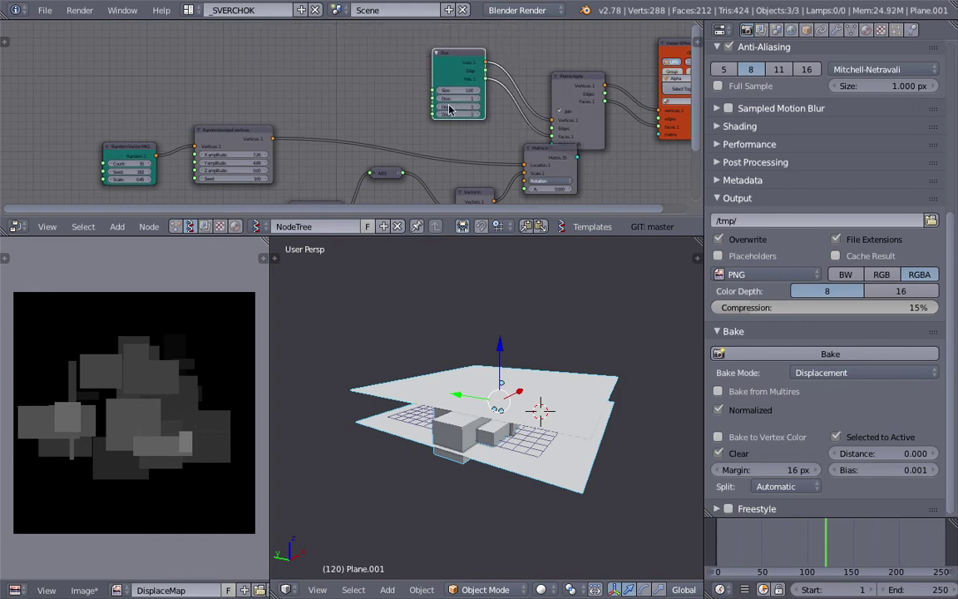
middle_click_drag(336, 153, 366, 133)
key("ctrl+s")
left_click(364, 133)
Add an Integer node and place it in front of the two Random Vector MK2 nodes
middle_click_drag(170, 181, 272, 110)
scroll(272, 110, "up", 2)
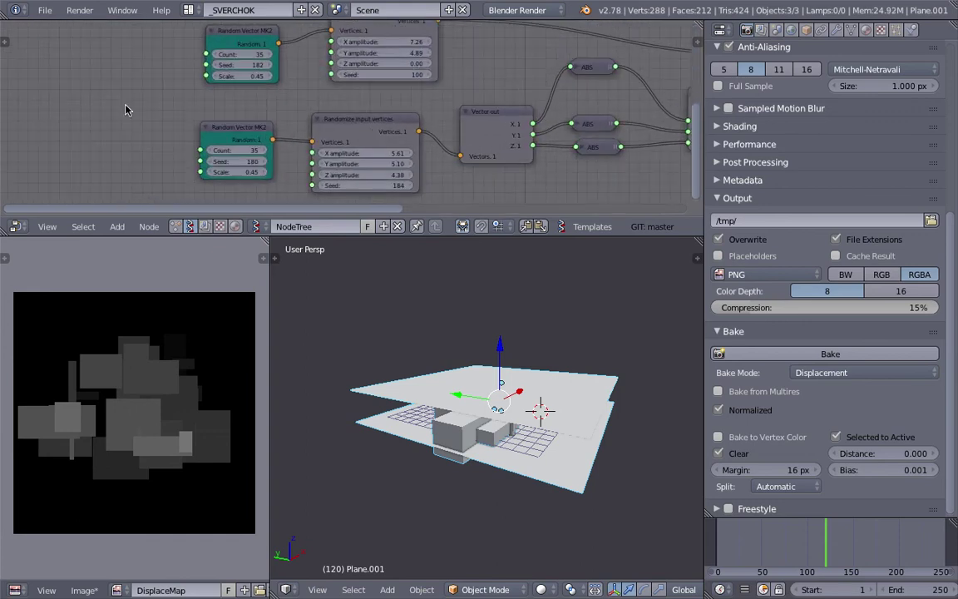
key("alt+space")
type("int")
key("Down")
key("Down")
key("Down")
key("Return")
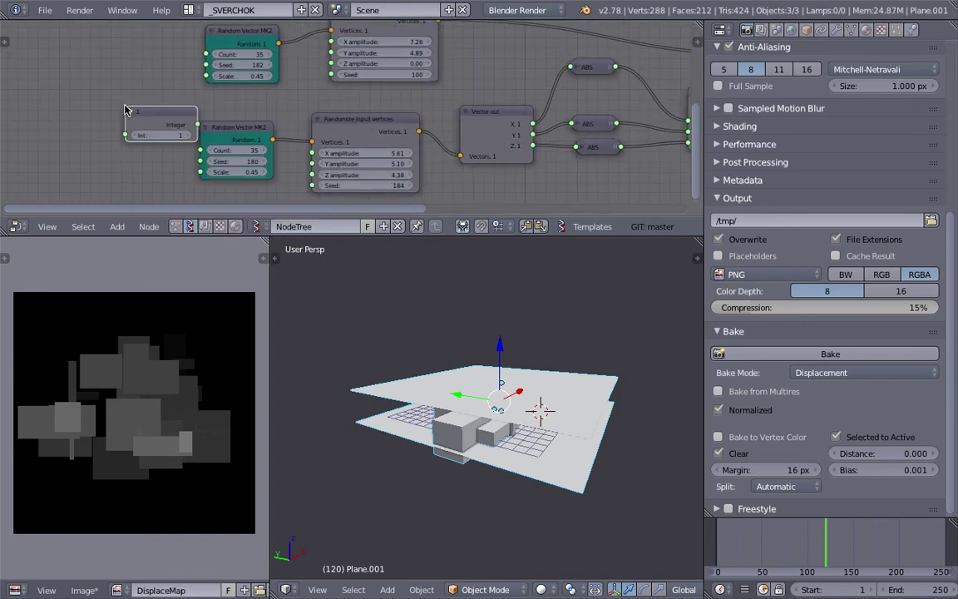
key("g")
left_click(61, 85)
Connect the Integer node to the Count inputs of both Random Vector MK2 nodes and set its value to 500
mouse_move(134, 105)
left_mouse_down()
mouse_move(205, 54)
mouse_move(139, 110)
left_mouse_up()
left_click_drag(199, 152, 201, 150)
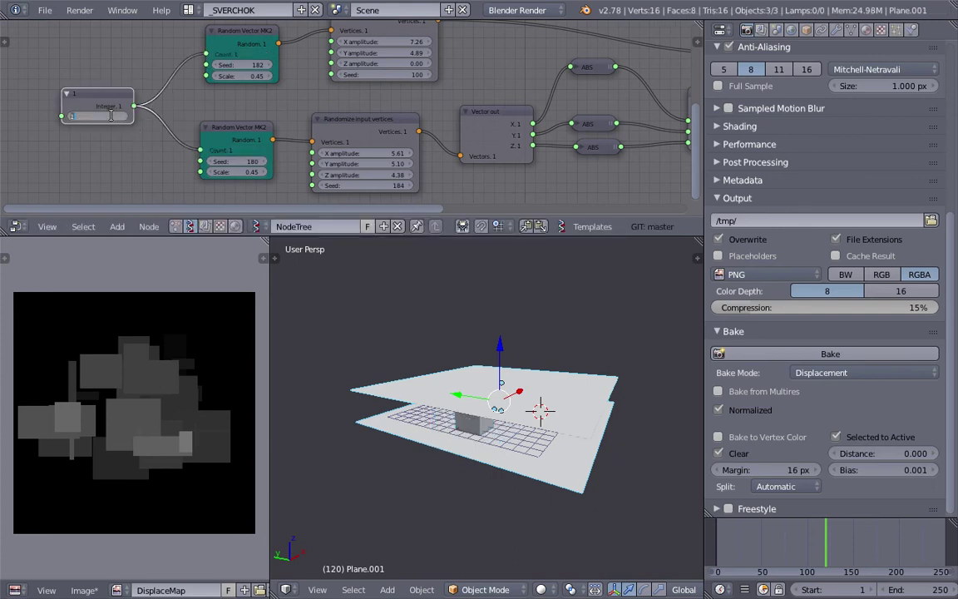
type("0")
key("Return")
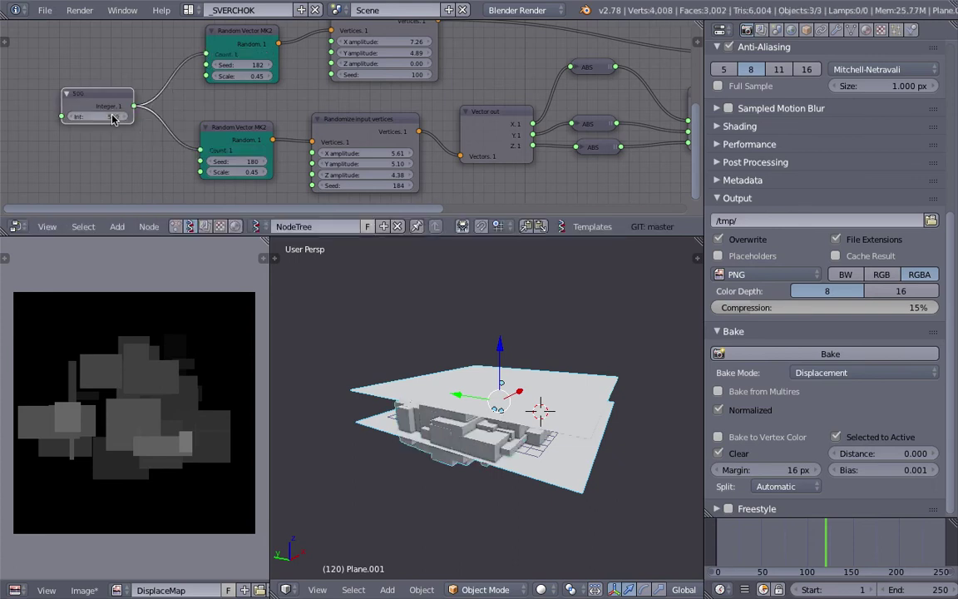
Save the file, select only the upper plane, and shift it slightly along Y over the boxes
middle_click_drag(482, 399, 571, 379)
key("ctrl+s")
left_click(497, 386)
right_click(575, 398)
right_click(571, 380)
middle_click_drag(516, 400, 514, 417)
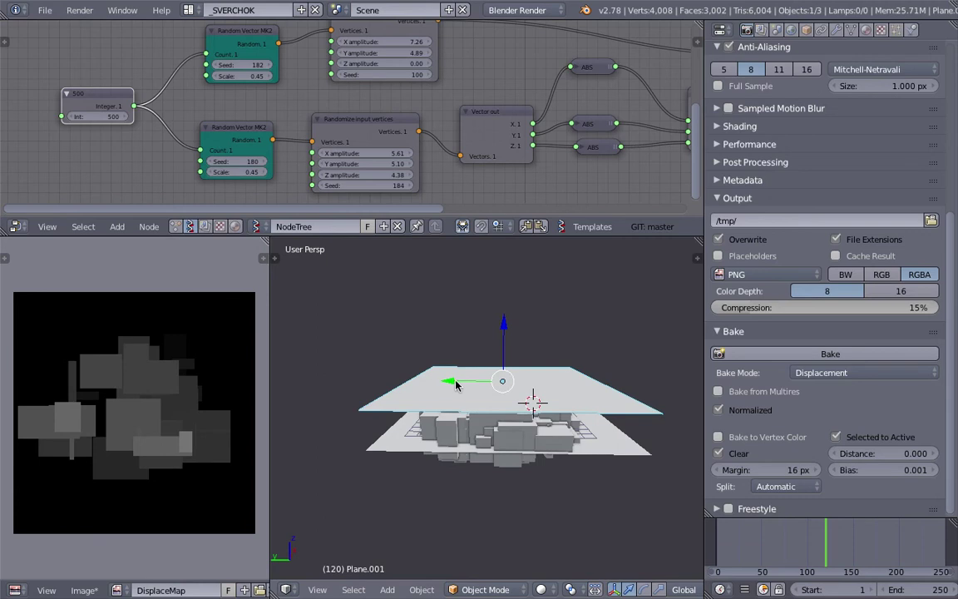
left_click_drag(454, 383, 444, 382)
Scale up the lower plane so it extends well beyond the boxes
right_click(616, 452)
key("s")
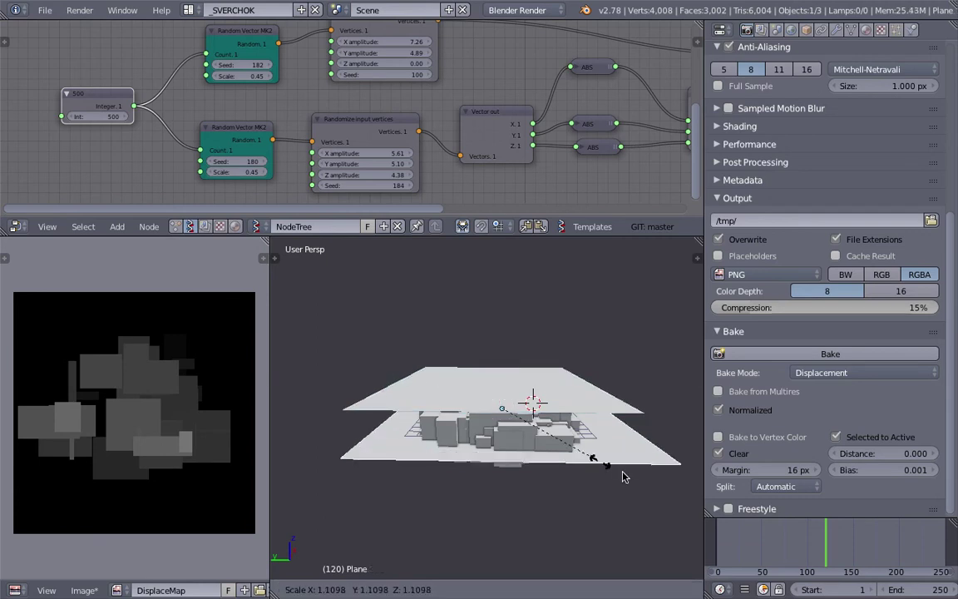
left_click(642, 481)
Scale down the upper plane to fit over the boxes and adjust its height along Z
right_click(554, 377)
middle_click_drag(557, 426, 564, 360)
key("s")
left_click(552, 379)
left_click_drag(496, 334, 496, 331)
middle_click_drag(496, 332, 536, 450)
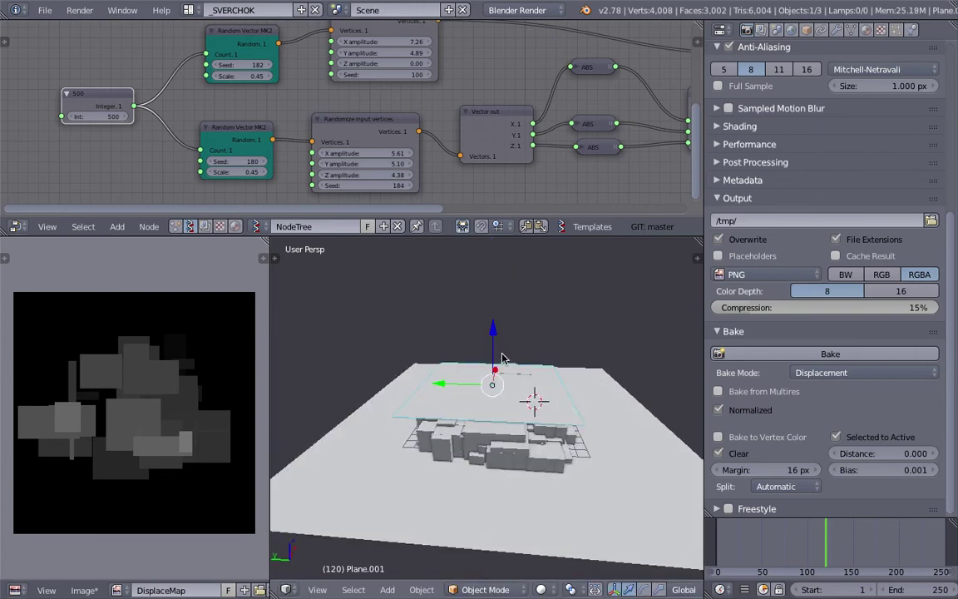
left_click_drag(493, 340, 494, 342)
middle_click_drag(551, 360, 571, 387)
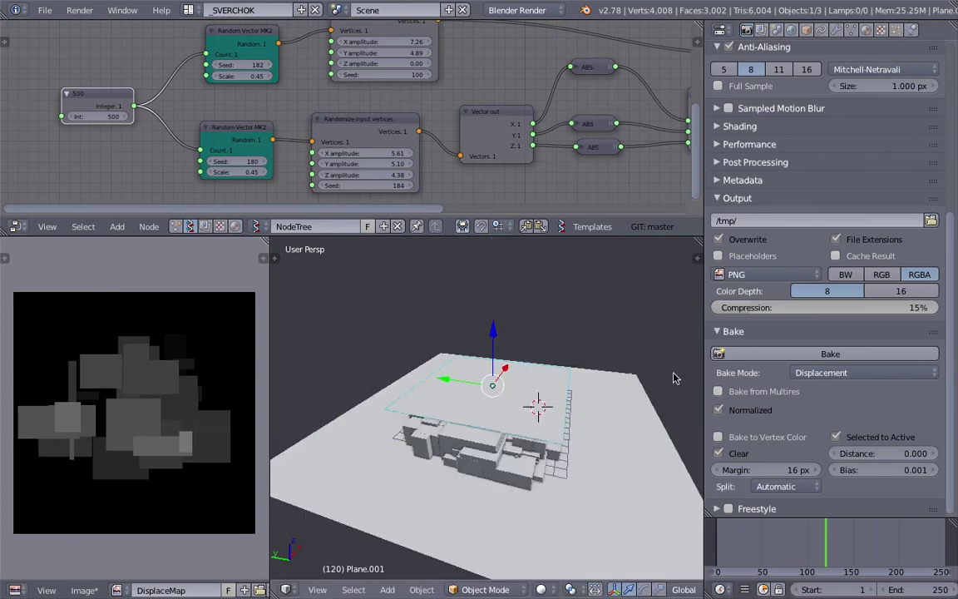
Try to bake the displacement map with only the upper plane selected
left_click(741, 358)
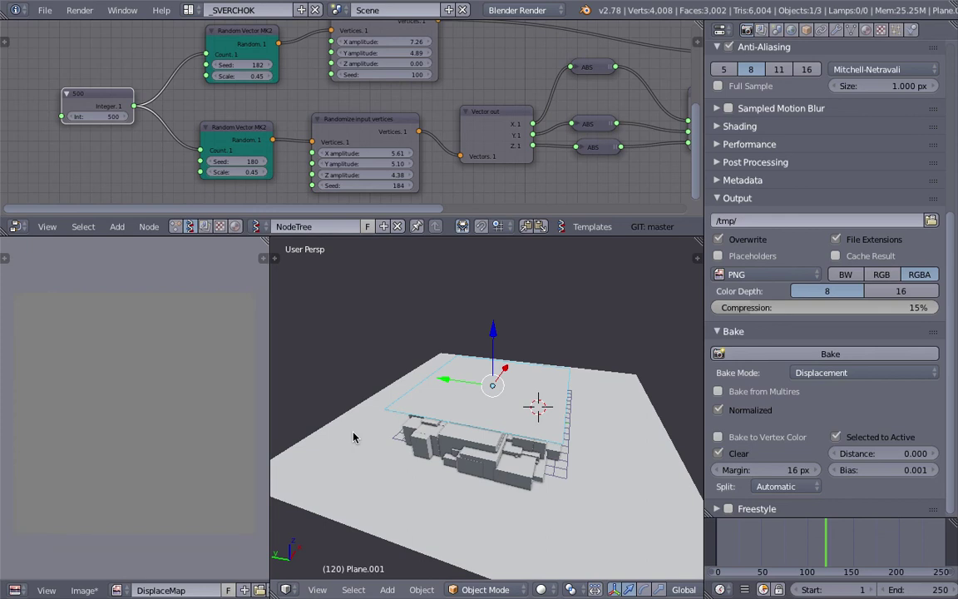
middle_click_drag(358, 437, 488, 446)
scroll(468, 434, "down", 4)
right_click(543, 425)
middle_click_drag(543, 425, 558, 395)
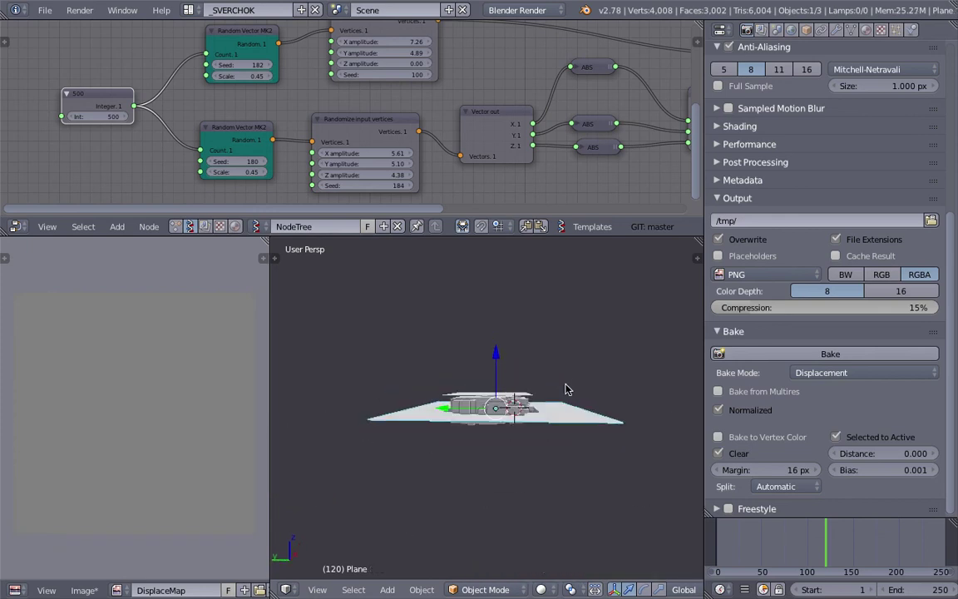
scroll(566, 391, "up", 4)
right_click(499, 440)
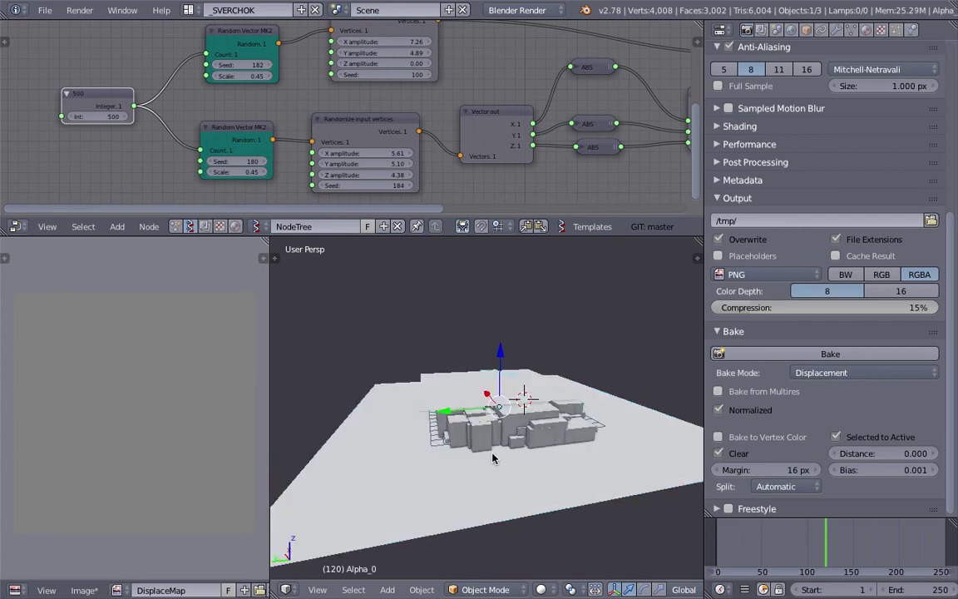
middle_click_drag(491, 450, 461, 444)
In wireframe display, select the lower plane and the boxes, make the upper plane active, and bake the displacement map
key("z")
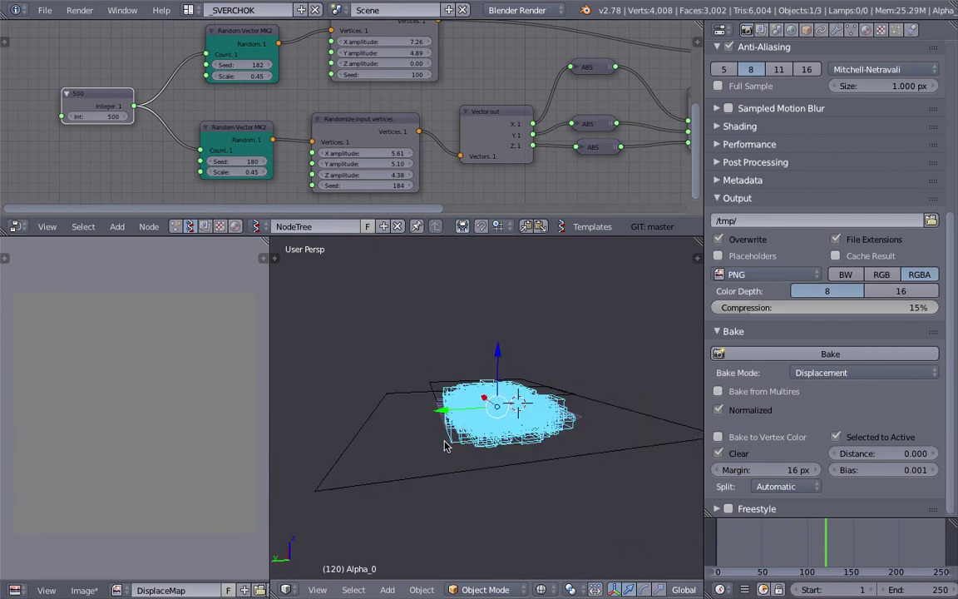
right_click(359, 442)
right_click(458, 424, "shift")
middle_click_drag(458, 424, 499, 372)
right_click(454, 372, "shift")
left_click(767, 354)
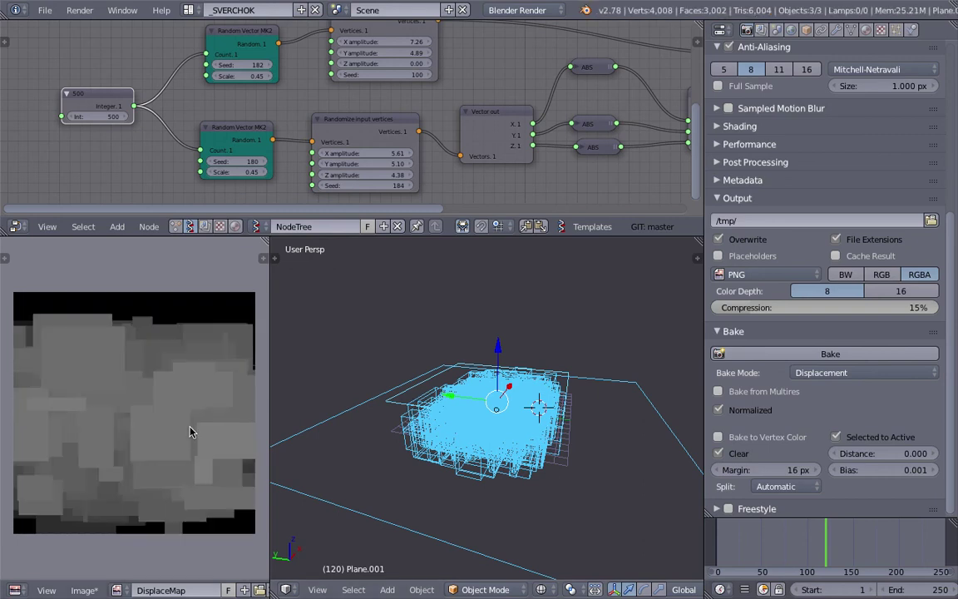
Widen the image editor and examine the baked displacement map up close
scroll(190, 427, "down", 1)
scroll(84, 378, "up", 2)
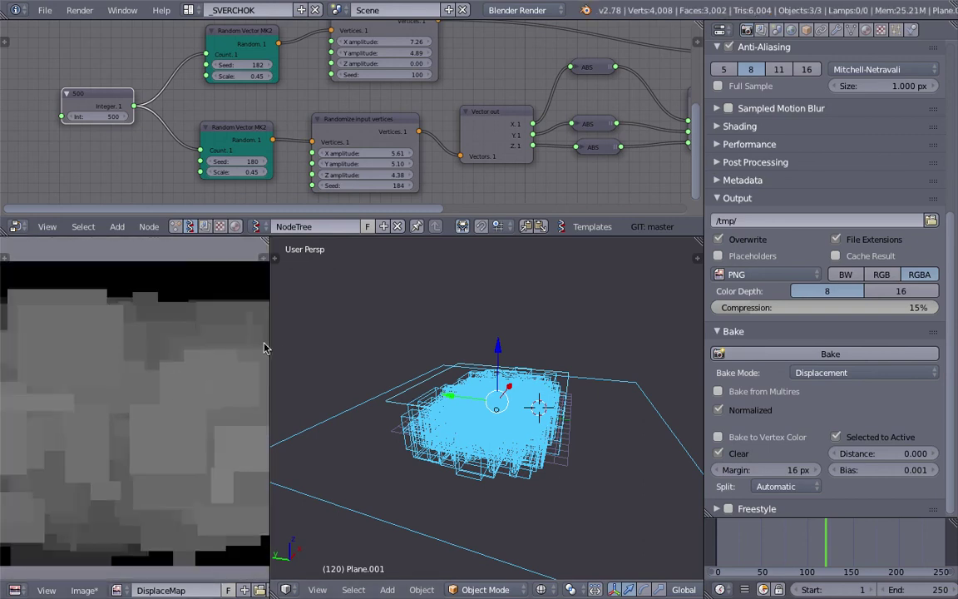
left_click_drag(270, 340, 399, 360)
scroll(251, 398, "down", 1)
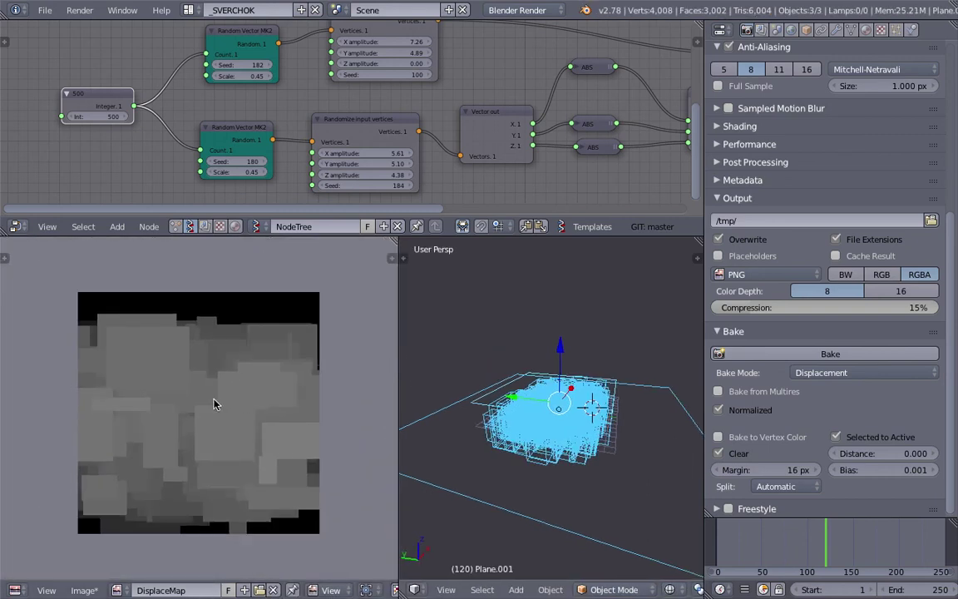
scroll(191, 392, "up", 1)
middle_click_drag(177, 377, 183, 349)
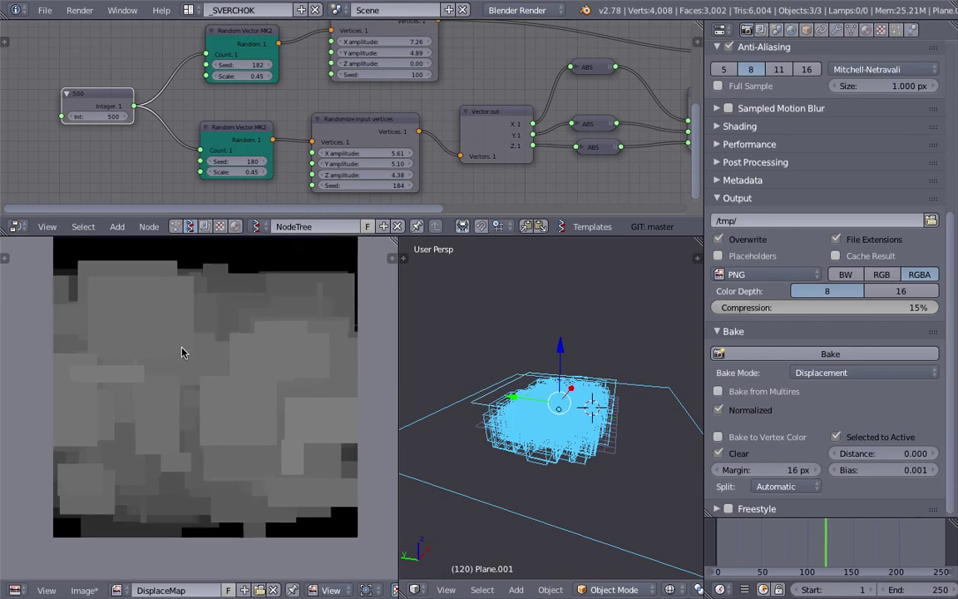
right_click(615, 380)
right_click(622, 395)
key("s")
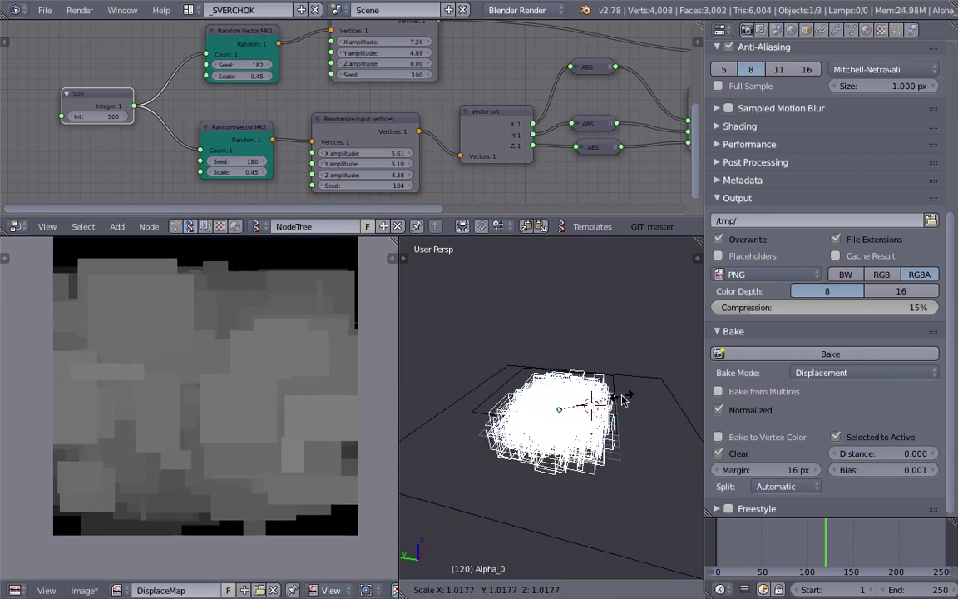
right_click(625, 396)
Duplicate the upper plane and place the copy well above the boxes
right_click(624, 400)
scroll(620, 402, "down", 1)
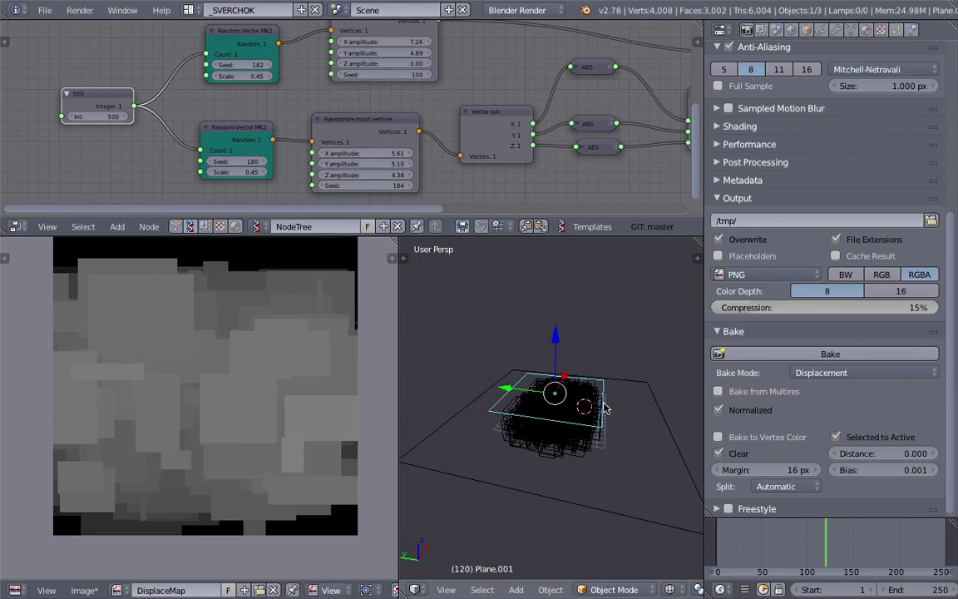
middle_click_drag(603, 404, 561, 437)
scroll(578, 406, "down", 2)
key("shift+d")
left_click(573, 387)
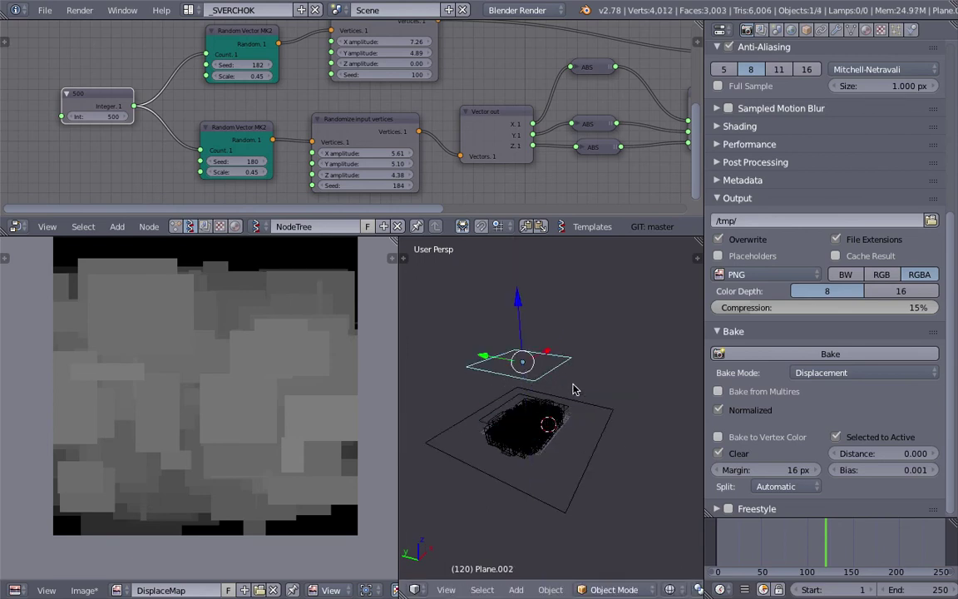
middle_click_drag(573, 386, 552, 359)
Add a Simple Subdivision Surface modifier with 3 view subdivisions to the duplicated plane, return to solid shading, and save the file
left_click(837, 30)
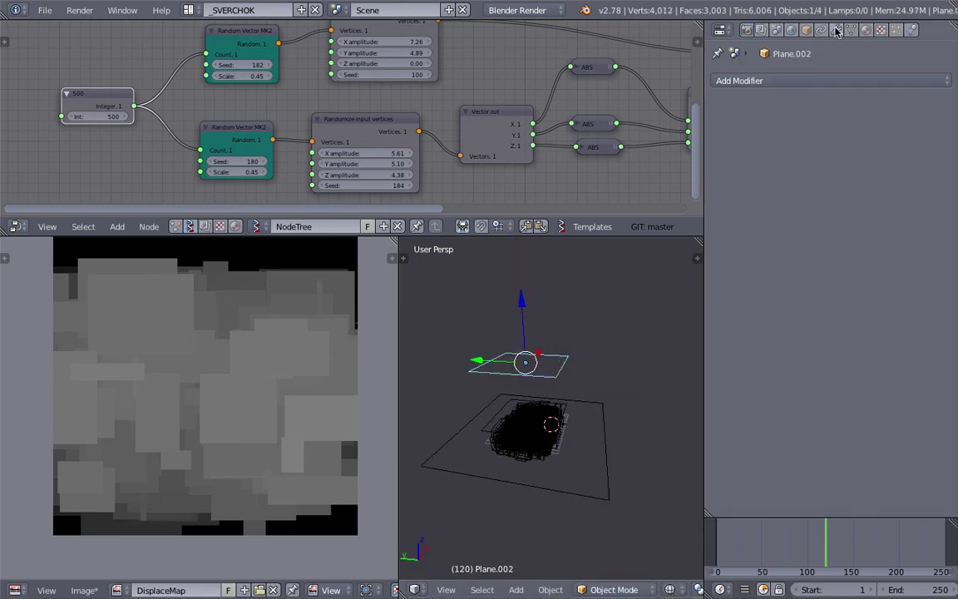
left_click(772, 83)
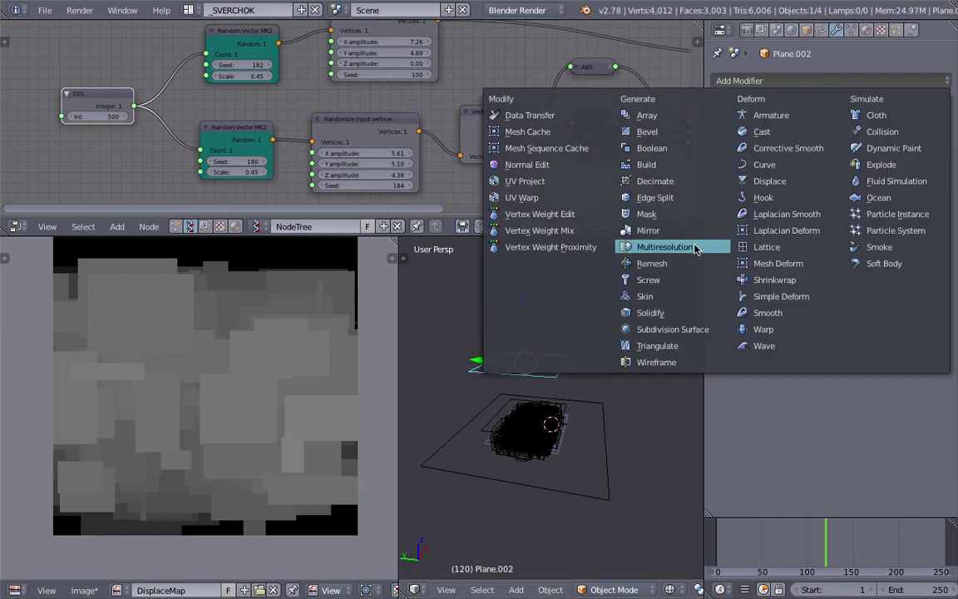
left_click(708, 330)
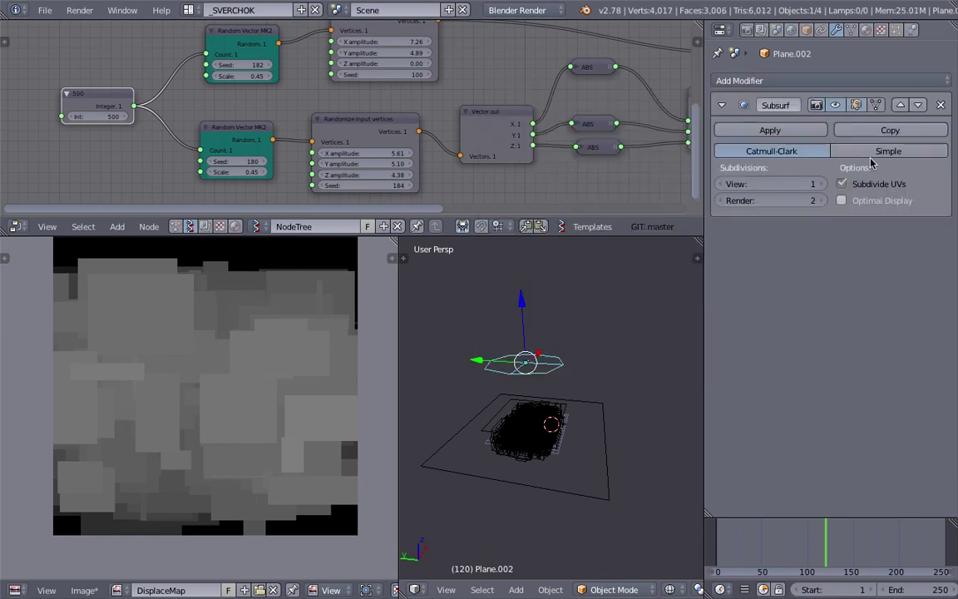
left_click_drag(804, 184, 832, 185)
left_click(870, 150)
key("z")
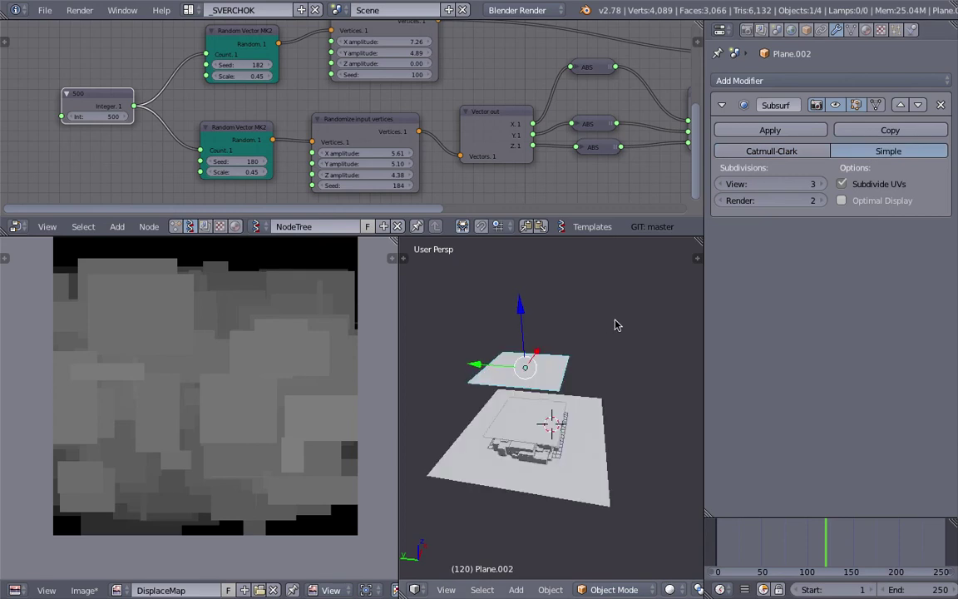
middle_click_drag(616, 325, 632, 327)
key("ctrl+s")
Add a Displace modifier to the duplicated plane with a new image texture that uses the DisplaceMap image
left_click(802, 81)
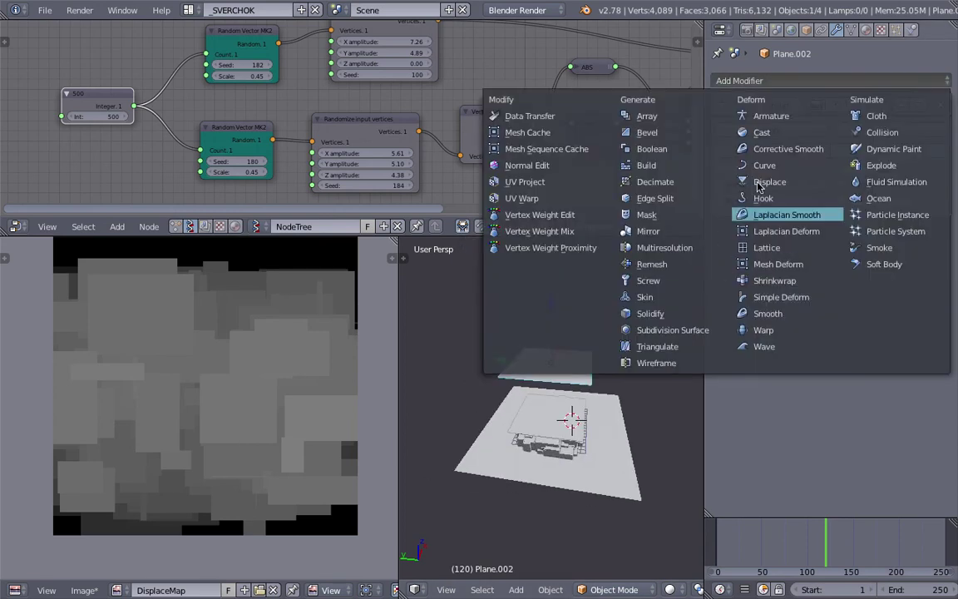
left_click(779, 181)
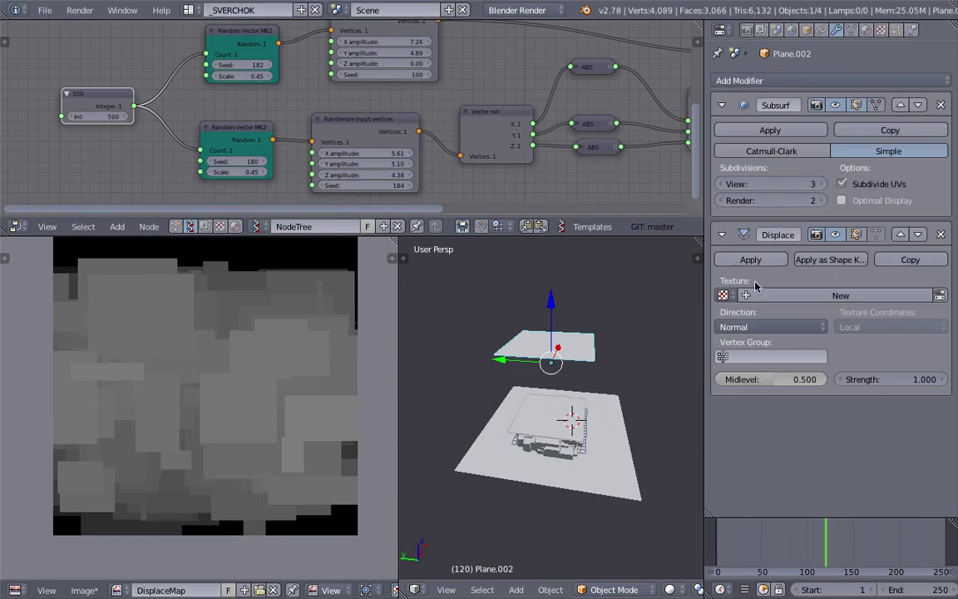
left_click(792, 296)
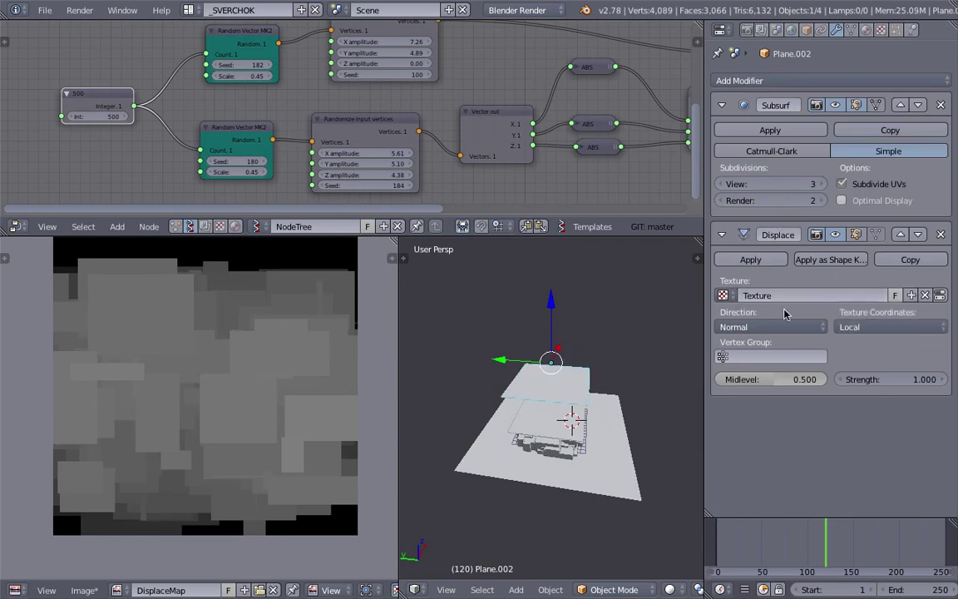
left_click(939, 295)
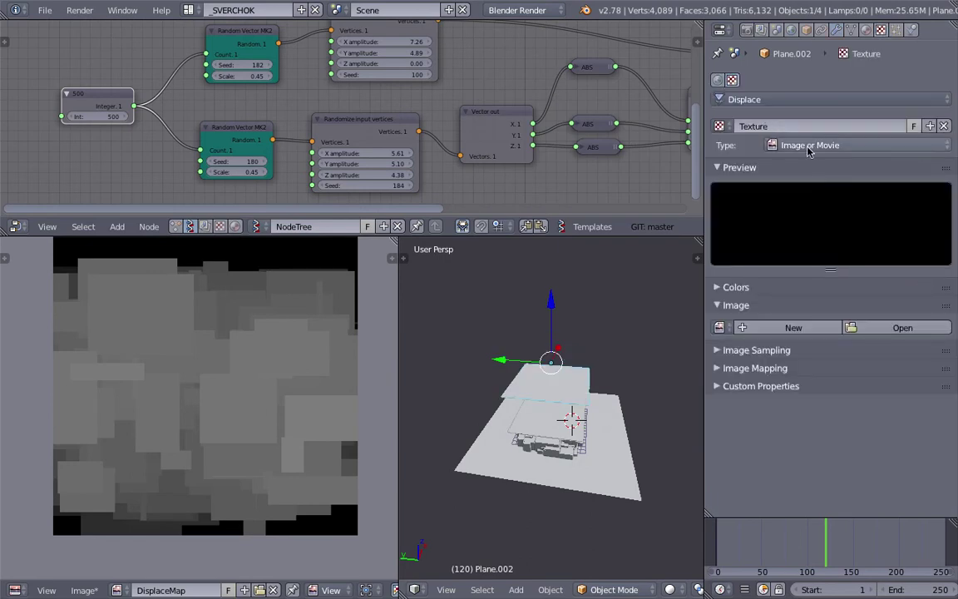
left_click(718, 326)
left_click(765, 352)
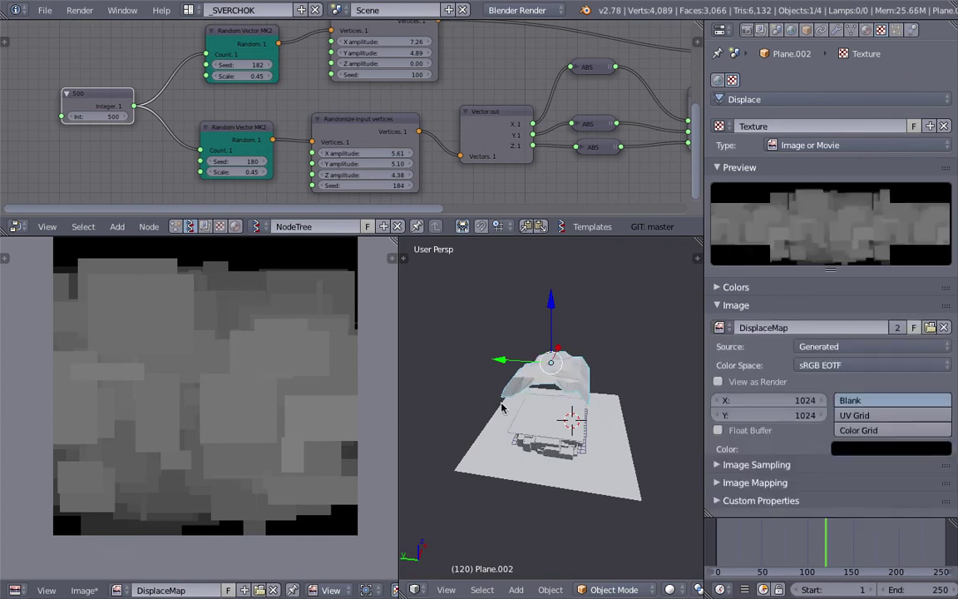
Raise the Subdivision Surface modifier's view subdivisions to 6 on the displaced plane
left_click(836, 30)
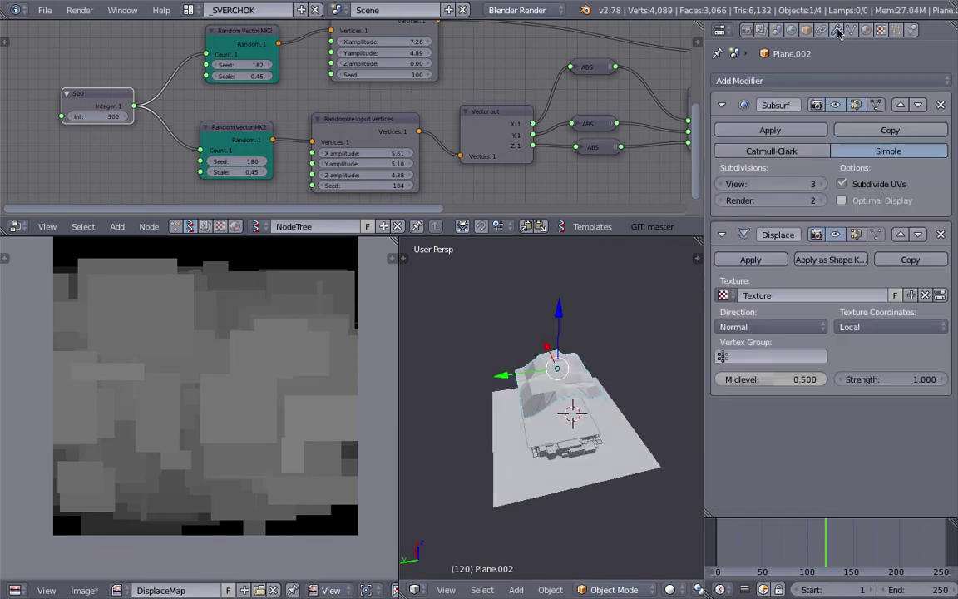
left_click(821, 184)
left_click(821, 183)
left_click(821, 183)
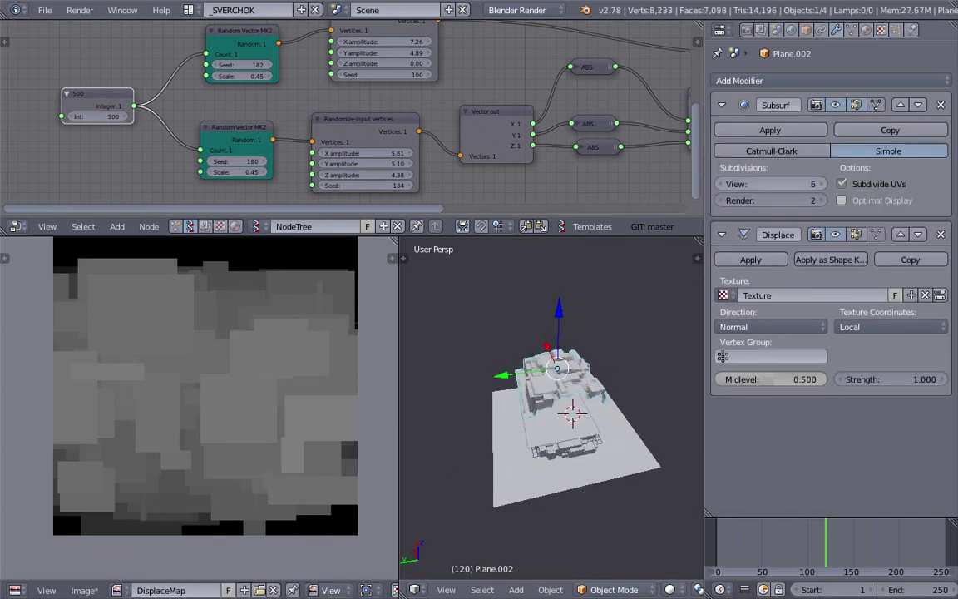
left_click(722, 185)
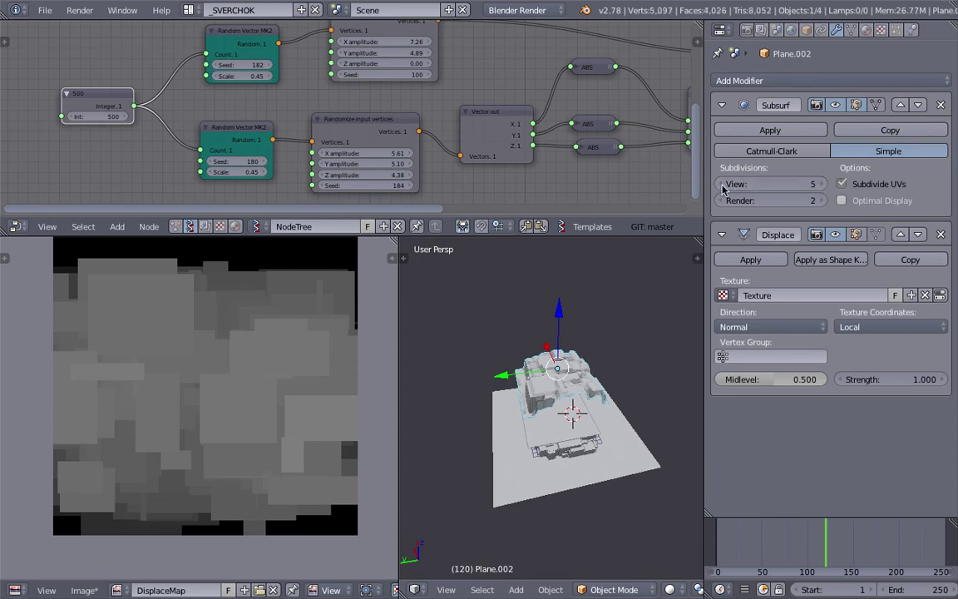
scroll(525, 410, "up", 4)
middle_click_drag(553, 381, 524, 401)
left_click(821, 185)
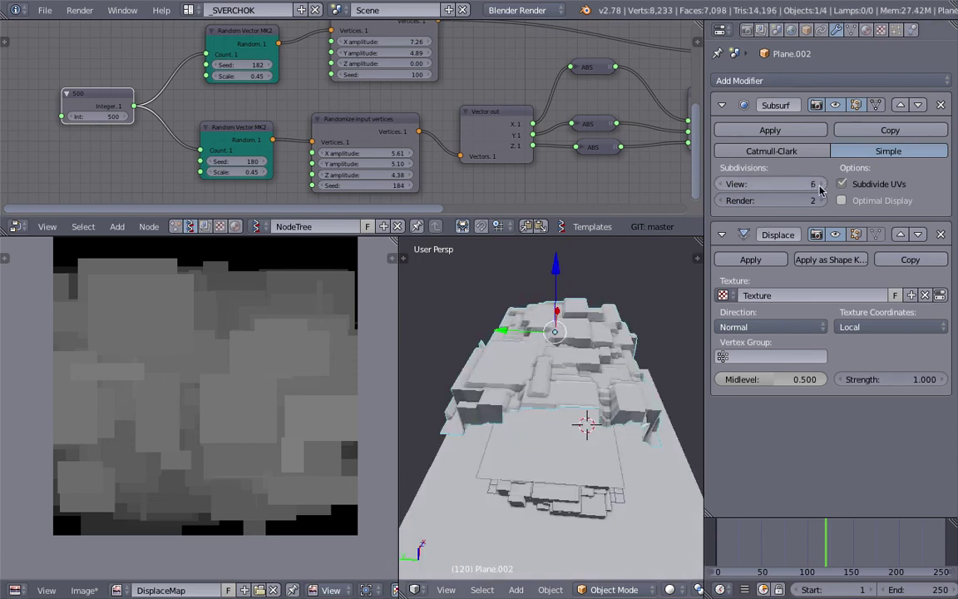
Compare the displaced plane with the baked map, and save the file over the existing one
middle_click_drag(594, 343, 556, 349)
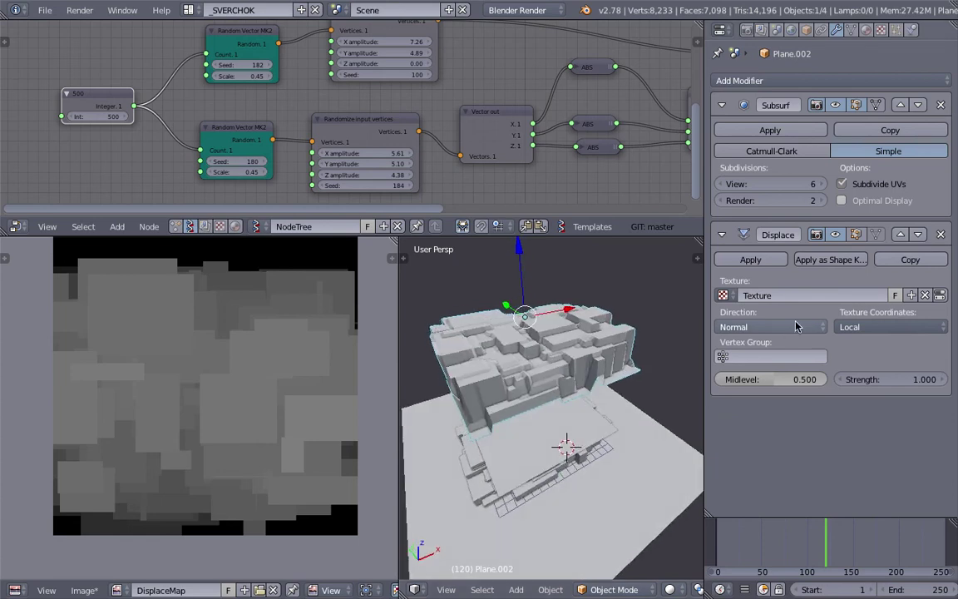
scroll(226, 369, "down", 1)
middle_click_drag(227, 366, 211, 367)
scroll(586, 352, "down", 1)
middle_click_drag(590, 351, 573, 352)
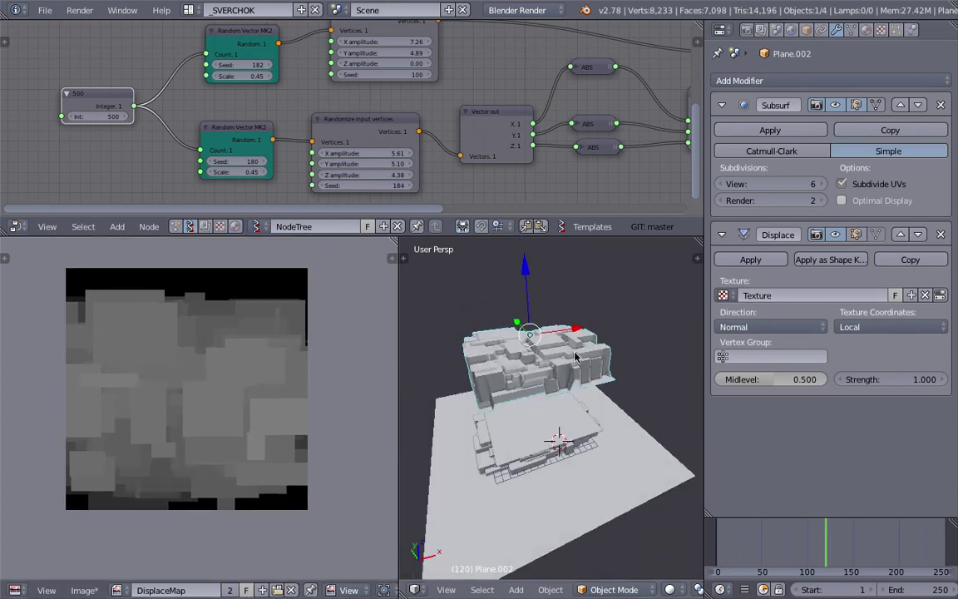
key("ctrl+s")
left_click(581, 382)
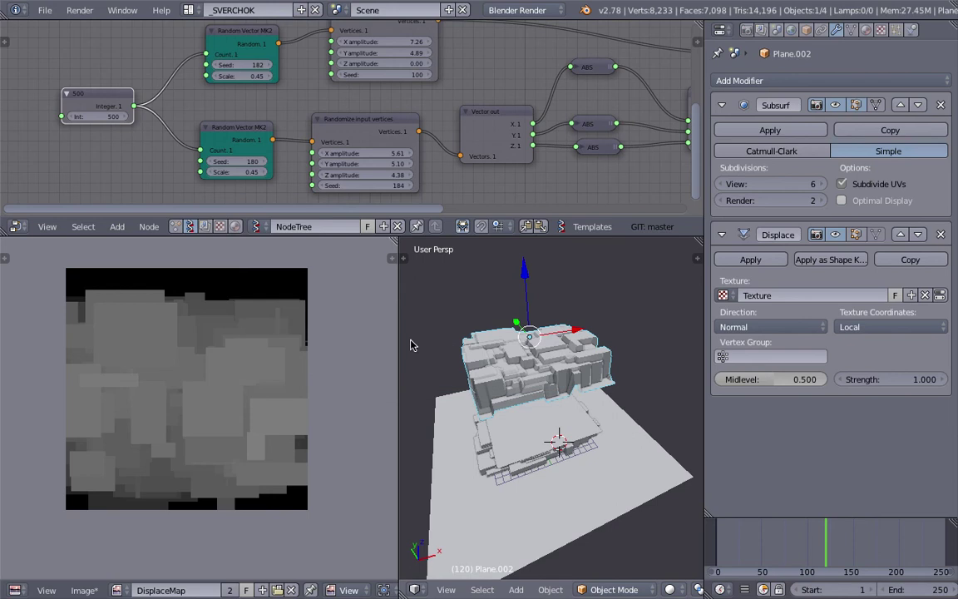
Narrow the image editor to enlarge the 3D view, and set the Displace modifier's strength to 0.900
left_click_drag(397, 340, 300, 339)
middle_click_drag(432, 366, 541, 392)
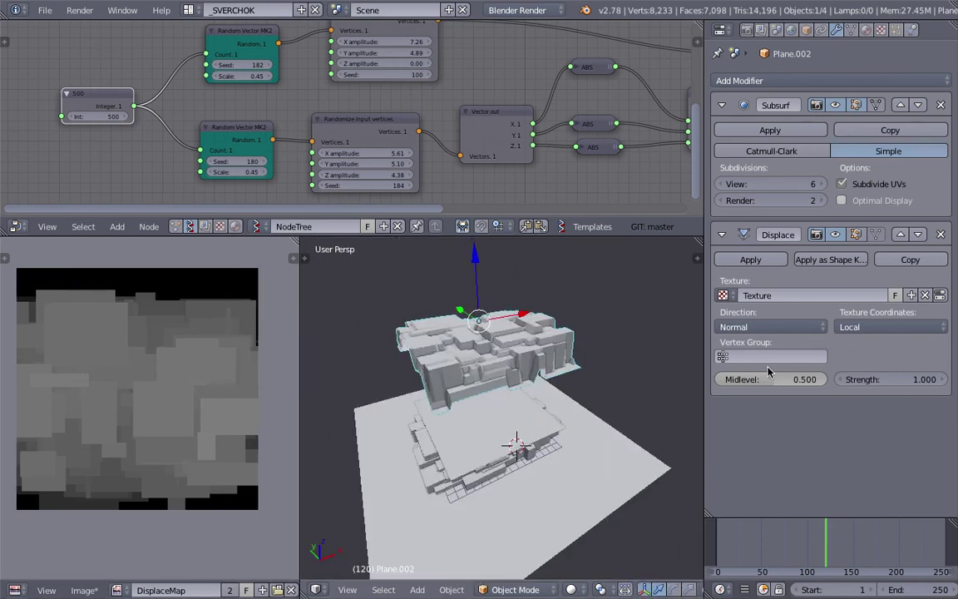
mouse_move(932, 380)
left_mouse_down()
mouse_move(891, 380)
mouse_move(928, 380)
left_mouse_up()
Inspect the source boxes beneath the displaced plane in wireframe and solid display, along with the node tree that generates them
middle_click_drag(543, 400, 532, 357)
middle_click_drag(414, 424, 506, 454)
scroll(506, 454, "up", 3)
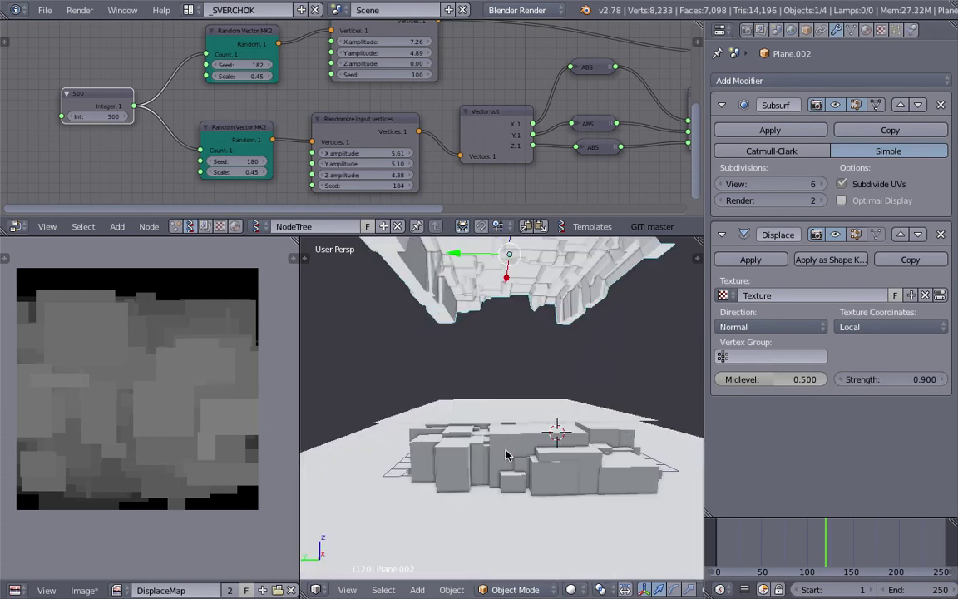
right_click(540, 456)
key("z")
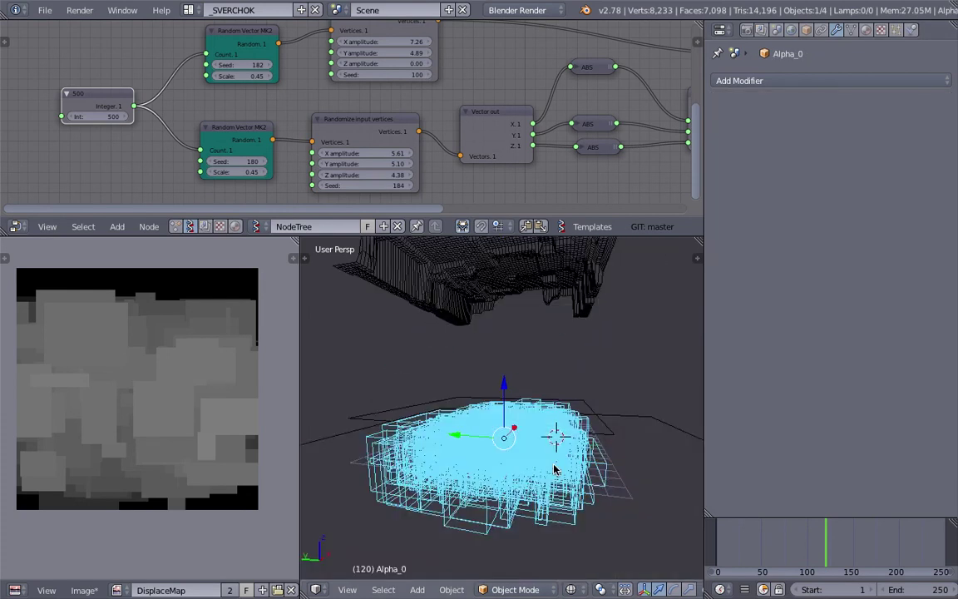
key("z")
scroll(549, 439, "down", 3)
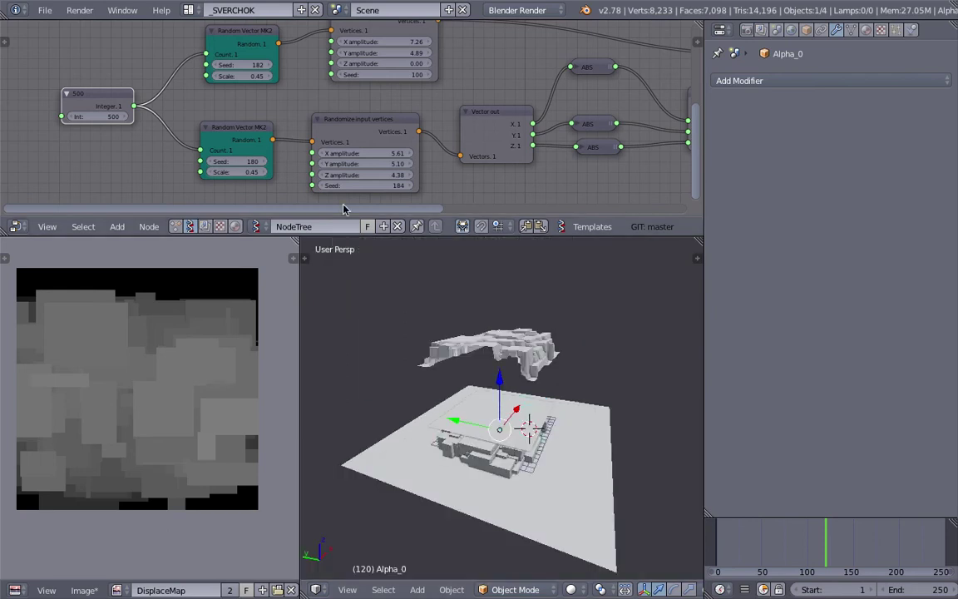
scroll(374, 142, "down", 3)
middle_click_drag(476, 72, 411, 78)
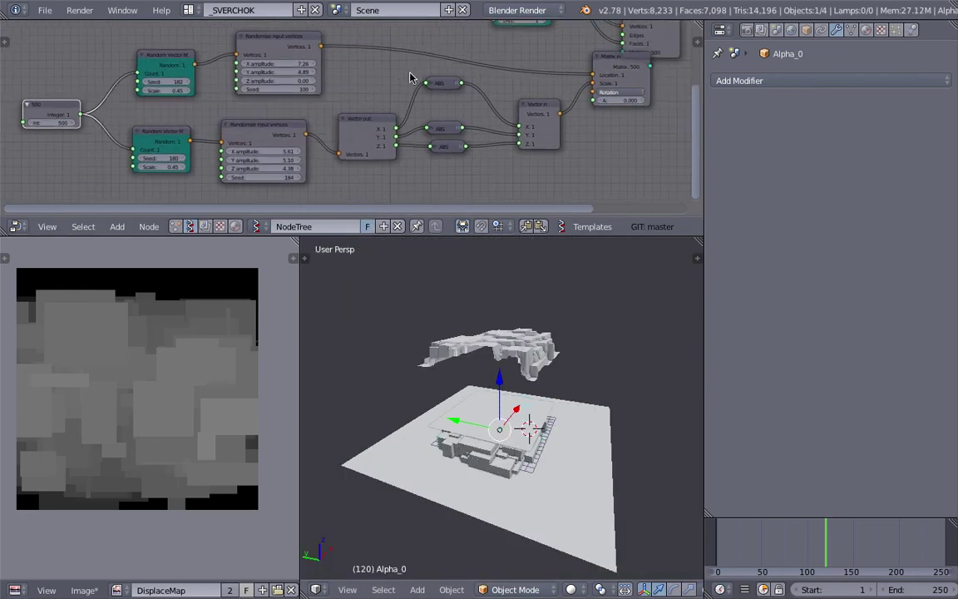
Examine the displaced plane's surface from several angles, and save the file over the existing one
middle_click_drag(534, 317, 432, 352)
scroll(493, 342, "up", 4)
middle_click_drag(494, 342, 500, 365)
scroll(498, 344, "down", 2)
scroll(489, 379, "up", 5)
scroll(511, 377, "down", 3)
key("ctrl+s")
left_click(501, 366)
middle_click_drag(582, 389, 446, 352)
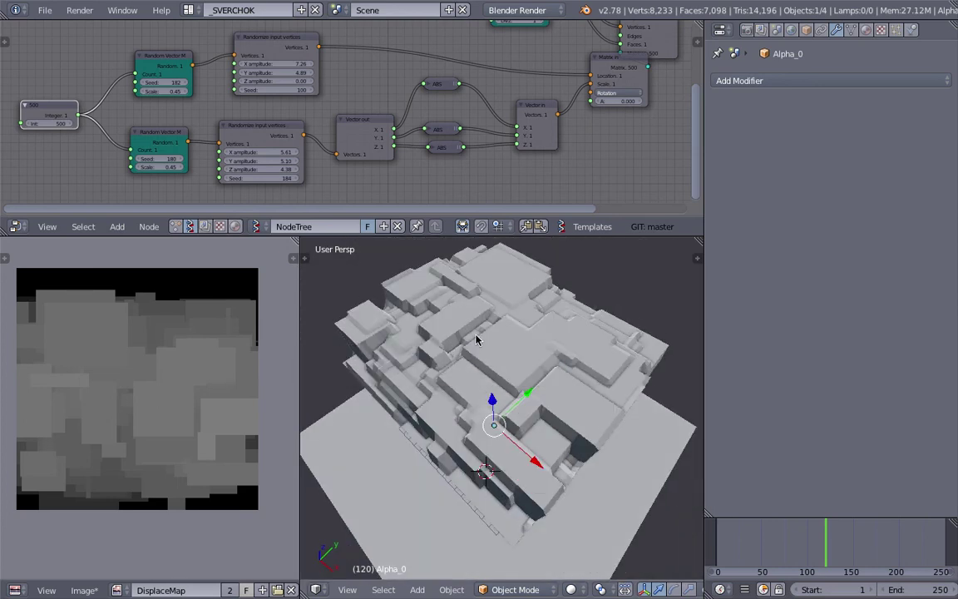
Open the recent file GreebleWorkshop_v1.blend
left_click(45, 10)
mouse_move(71, 57)
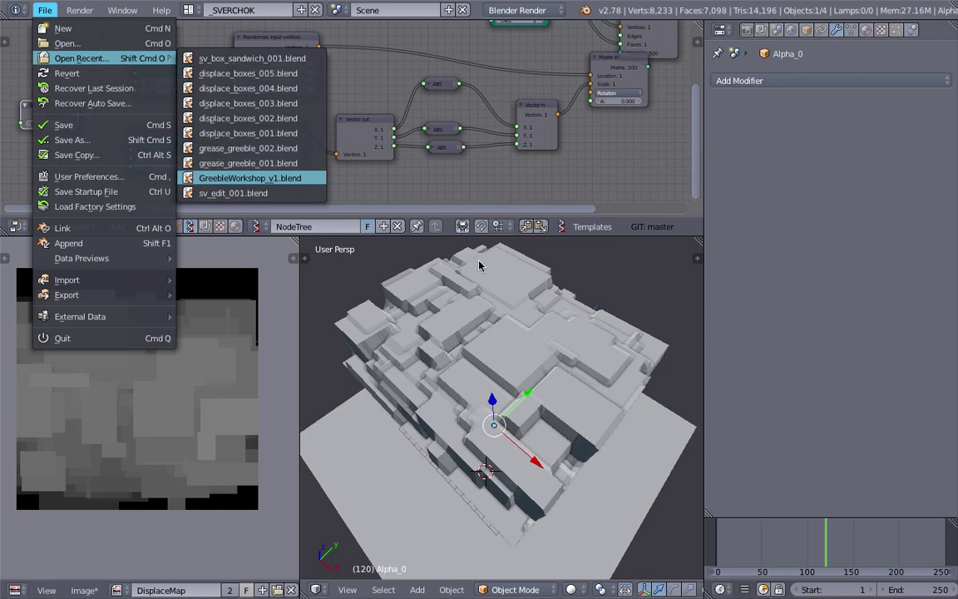
key("Return")
scroll(493, 217, "down", 3)
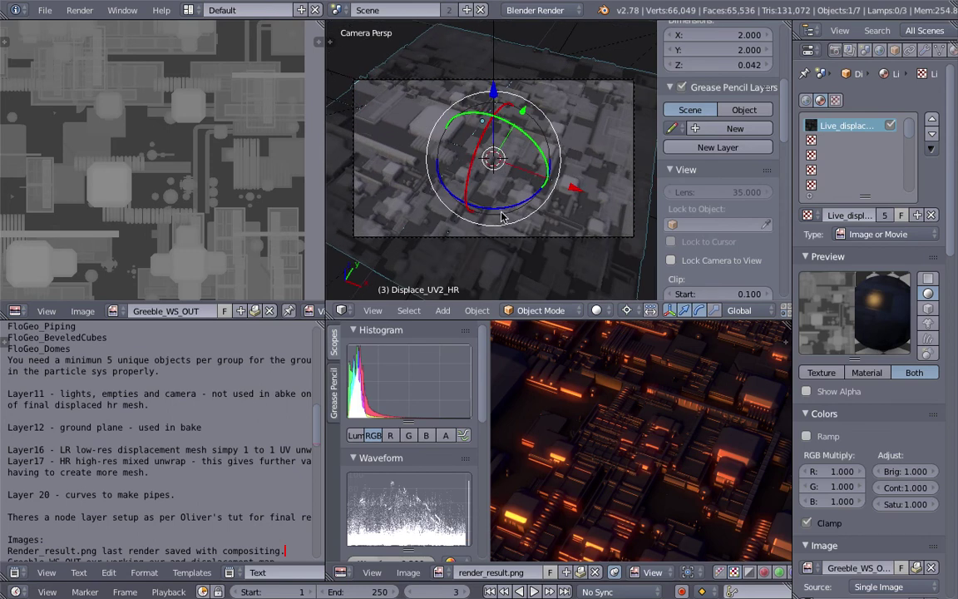
Examine the Greeble_WS_OUT displacement map and render_result.png up close, and view the displaced mesh from outside the camera
scroll(250, 150, "down", 3)
scroll(224, 166, "up", 4)
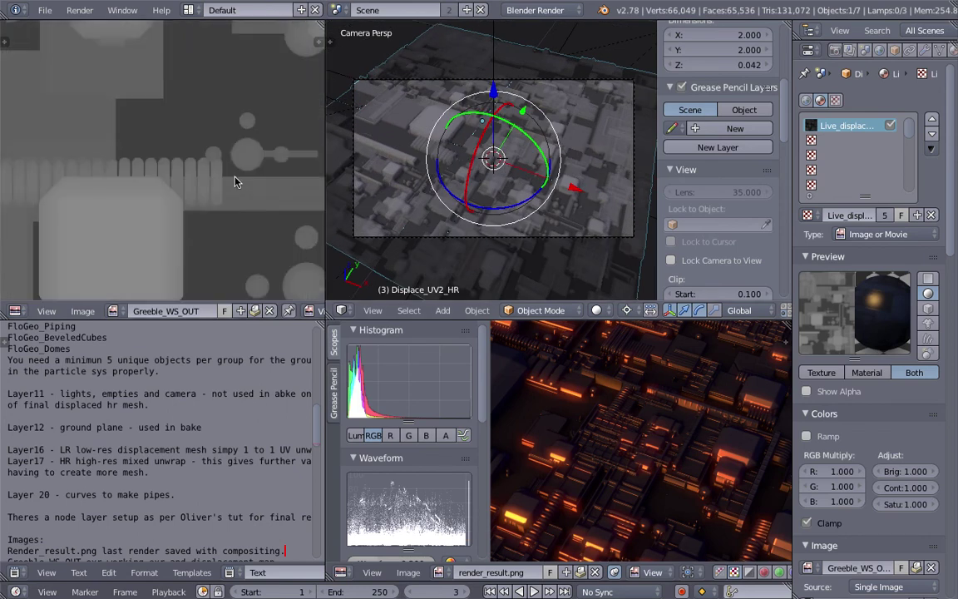
scroll(603, 409, "down", 1)
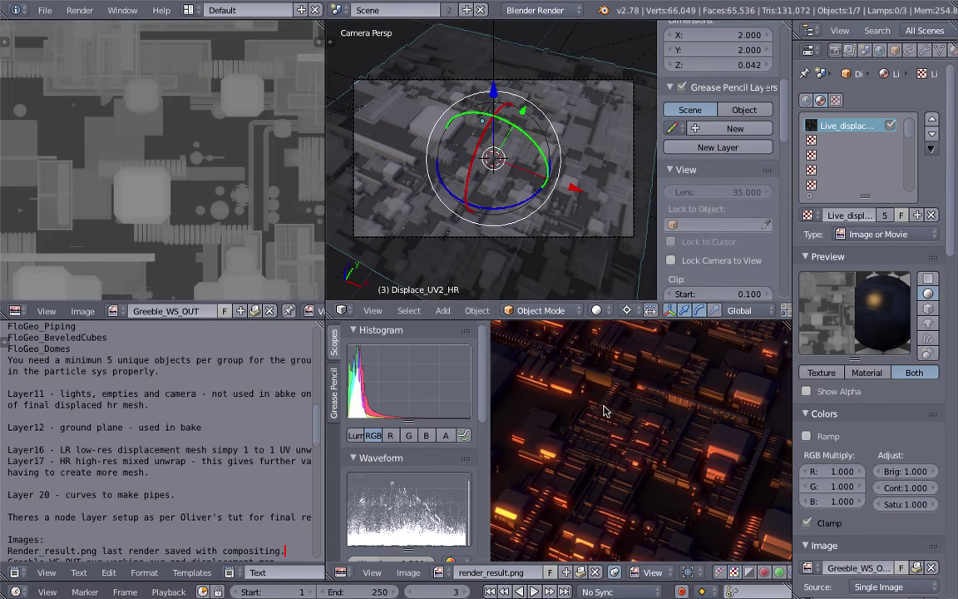
scroll(582, 402, "up", 2)
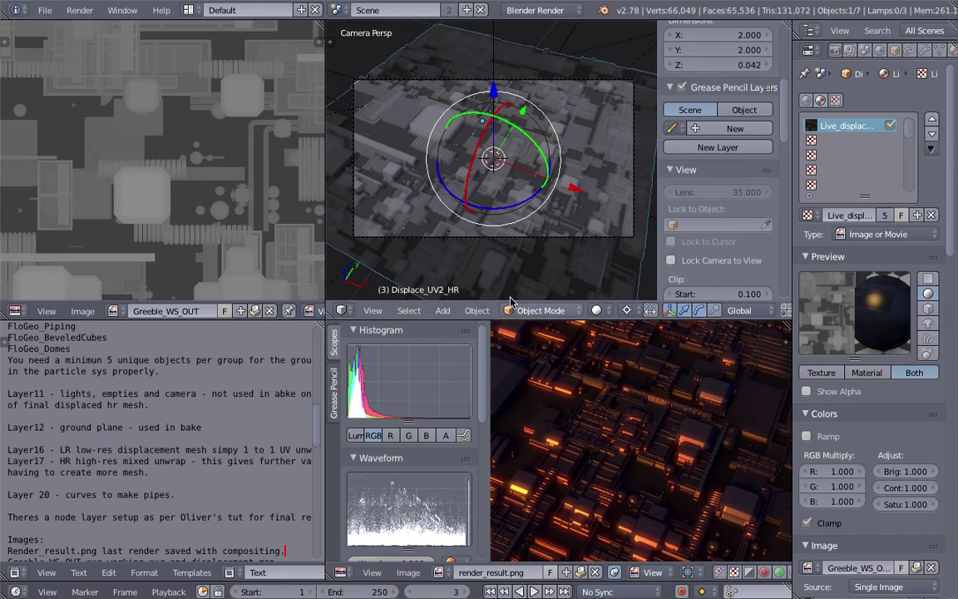
middle_click_drag(512, 283, 516, 265)
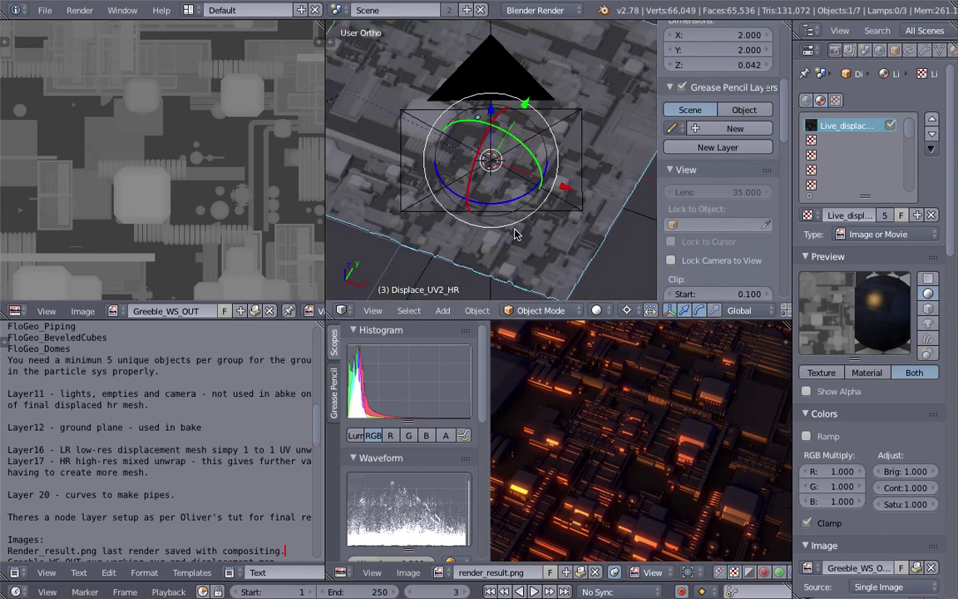
Show the source greeble parts on layer 1 in a maximized 3D view and inspect their arrangement from several angles
key("1")
middle_click_drag(508, 225, 441, 193)
scroll(490, 222, "down", 2)
middle_click_drag(521, 236, 542, 260, "shift")
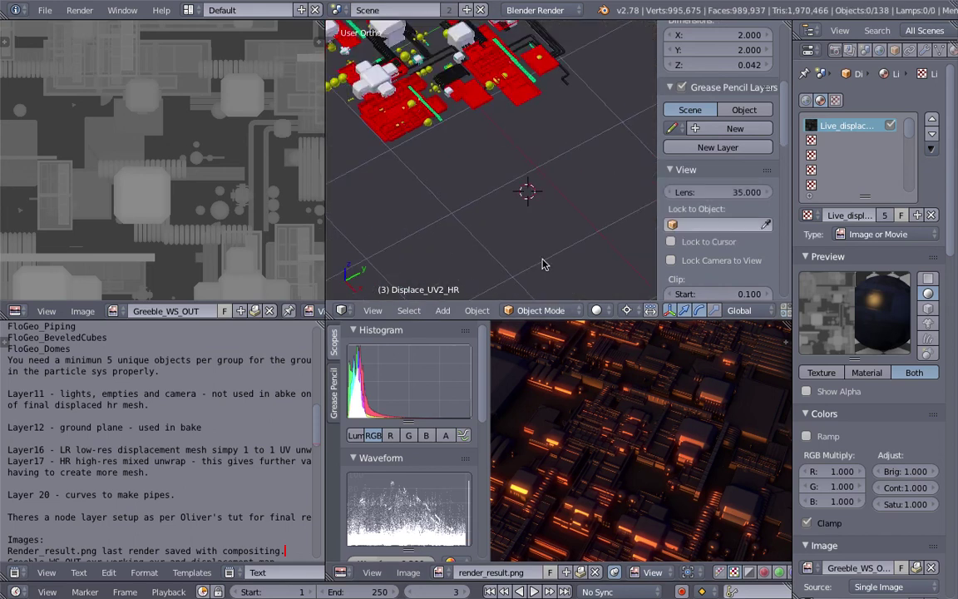
scroll(542, 264, "up", 2)
key("ctrl+Up")
middle_click_drag(244, 100, 558, 250, "shift")
scroll(480, 261, "up", 3)
scroll(499, 262, "down", 4)
middle_click_drag(466, 266, 305, 217)
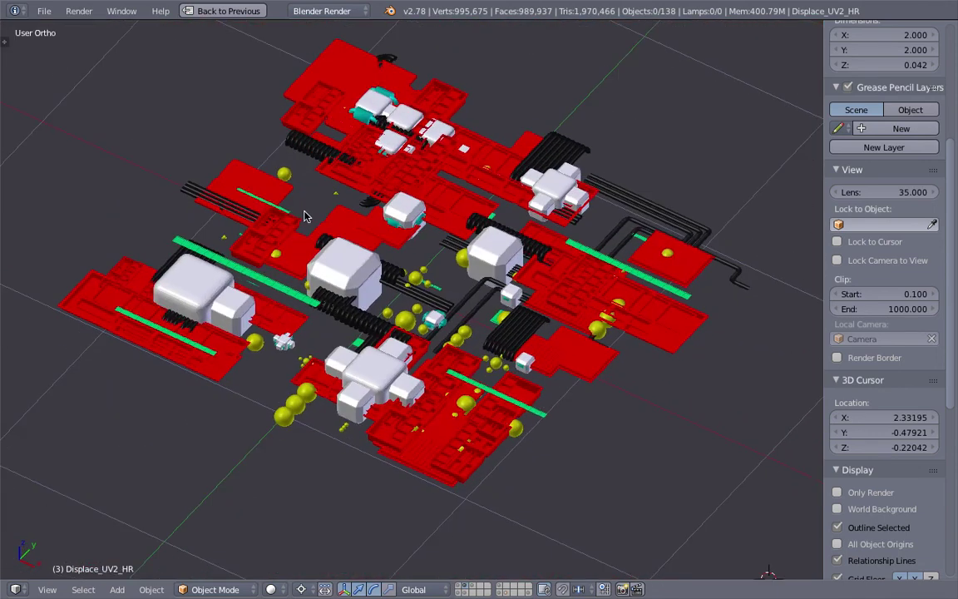
scroll(486, 241, "up", 2)
scroll(490, 242, "down", 1)
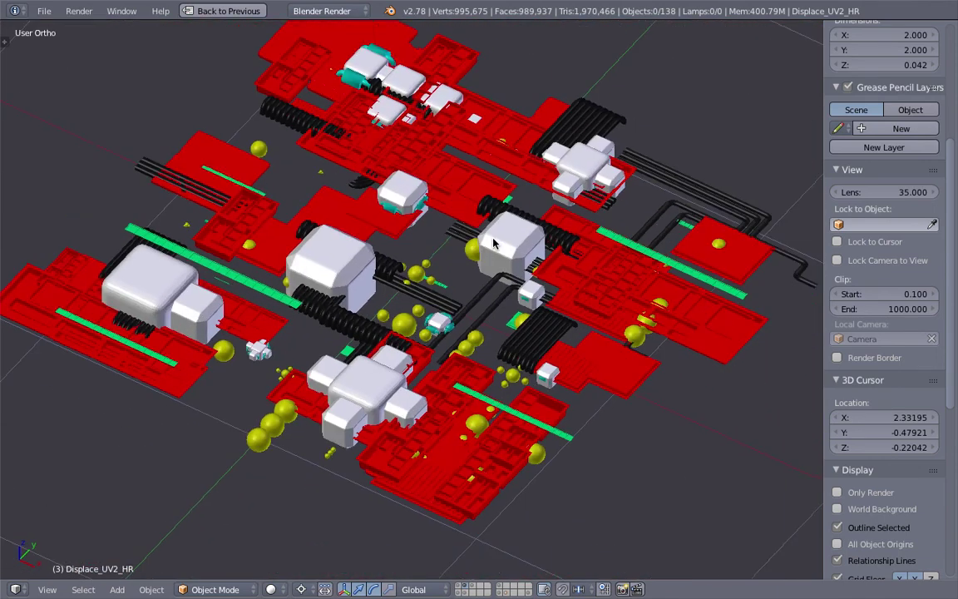
scroll(497, 243, "up", 1)
scroll(501, 244, "down", 1)
middle_click_drag(607, 337, 551, 359)
scroll(532, 366, "up", 3)
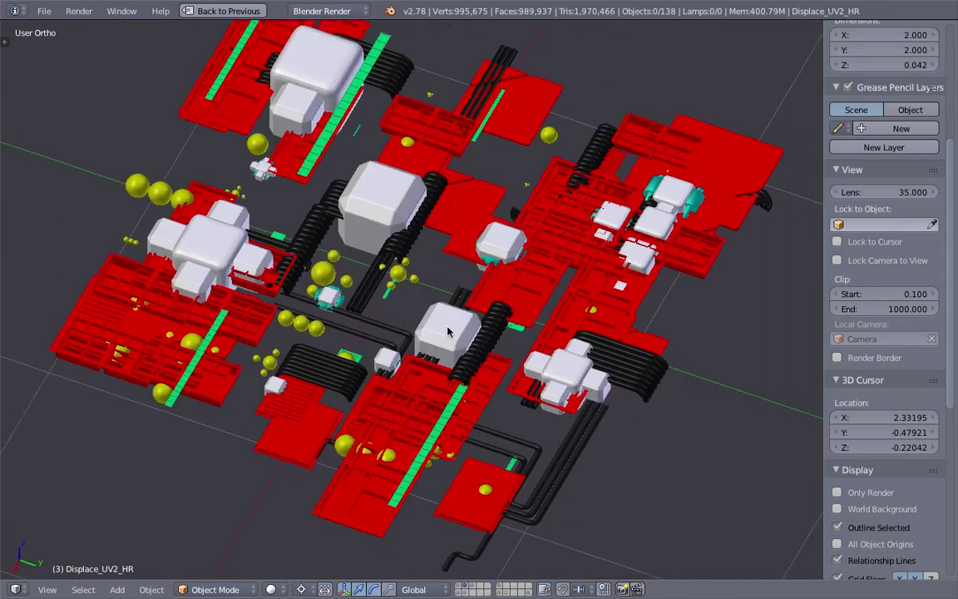
scroll(431, 443, "down", 1)
Move a small red panel out beyond the edge of the greeble layout, and shift a neighbouring red panel sideways
right_click(430, 443)
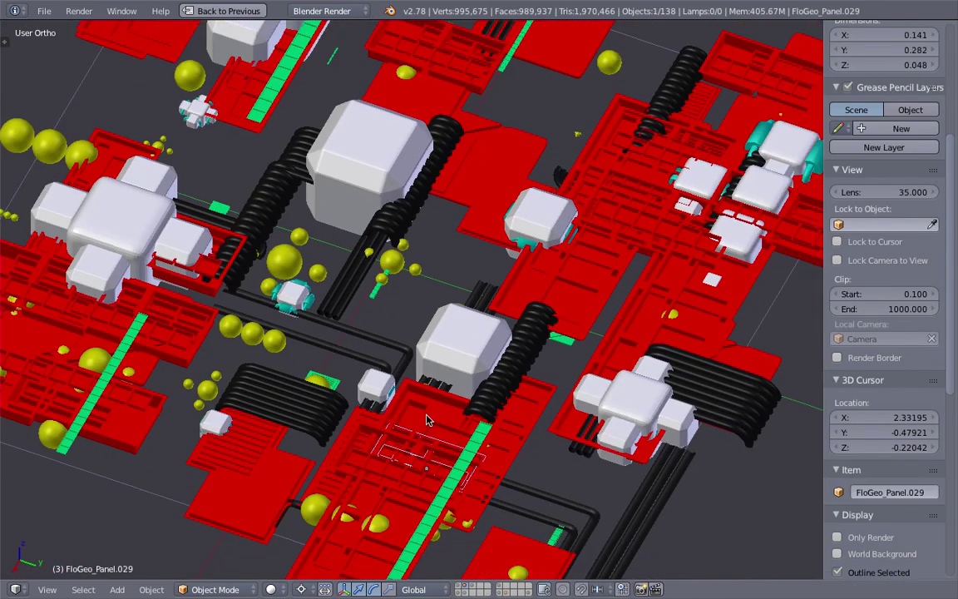
scroll(536, 339, "down", 3)
key("g")
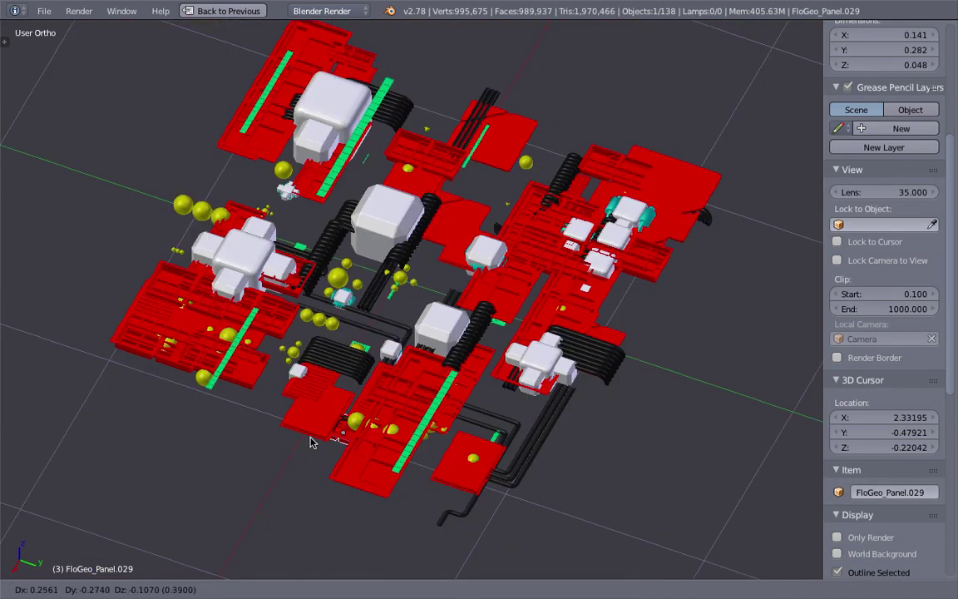
left_click(233, 454)
right_click(387, 400)
key("g")
left_click(340, 391)
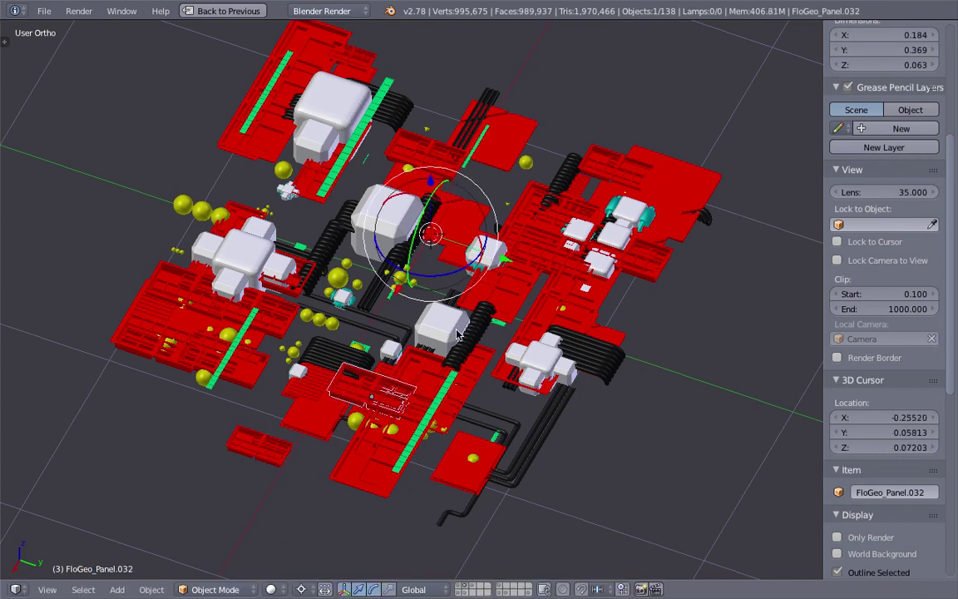
Compare the baked plane on layer 2 with the parts on layer 1, and inspect the Particle factory plane on layer 3
key("2")
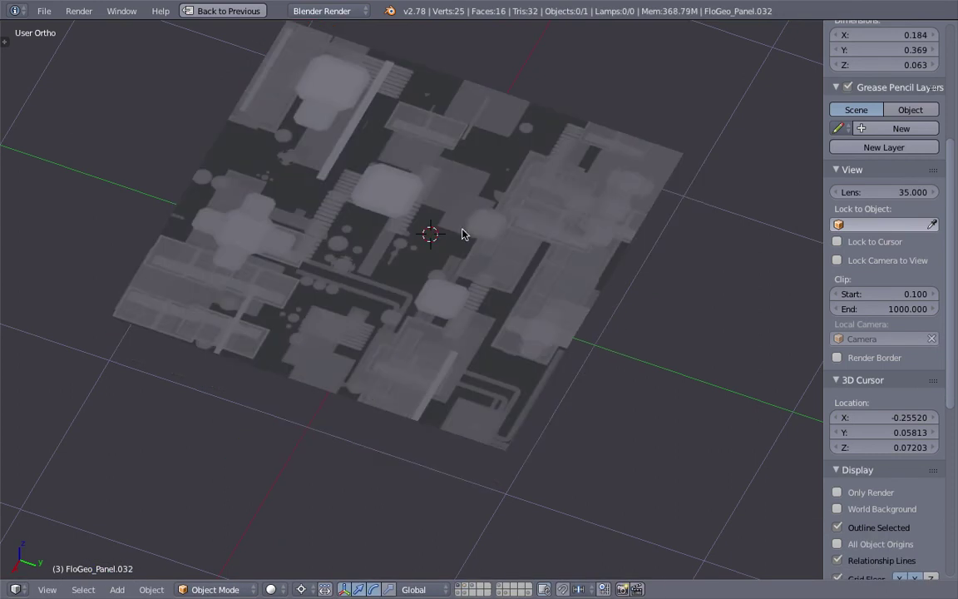
key("1")
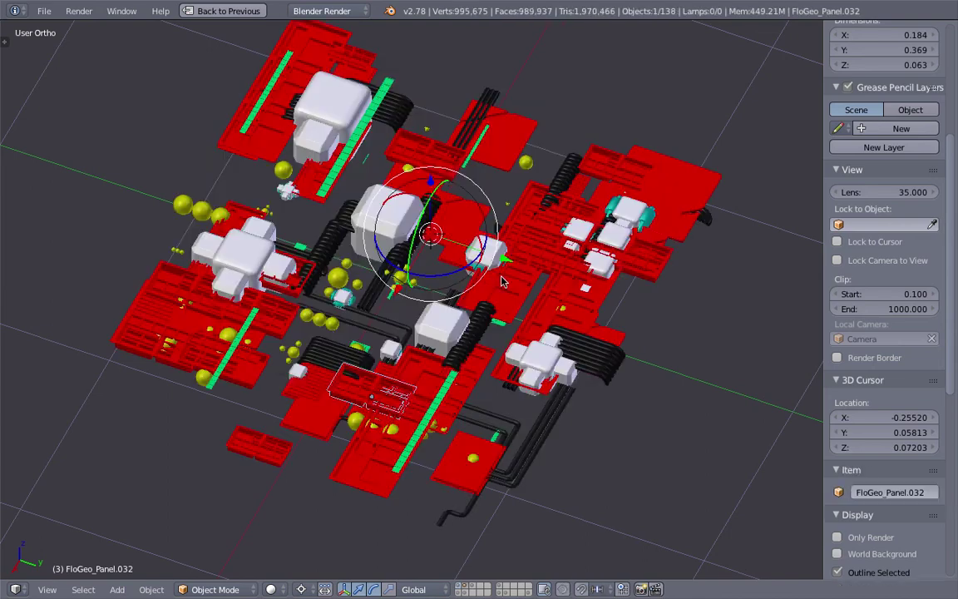
key("3")
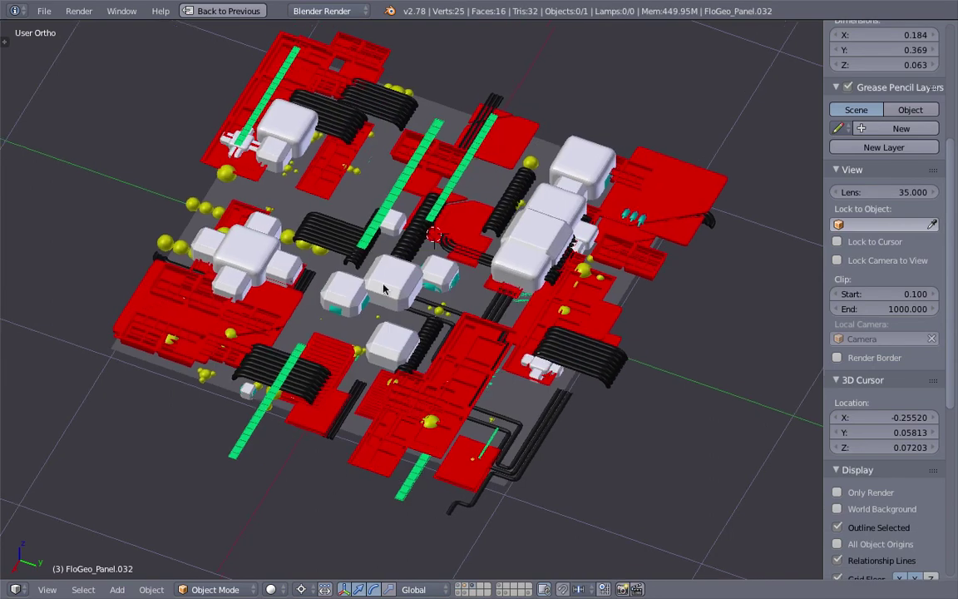
middle_click_drag(380, 301, 338, 315)
scroll(337, 316, "up", 4)
right_click(268, 339)
scroll(268, 341, "down", 6)
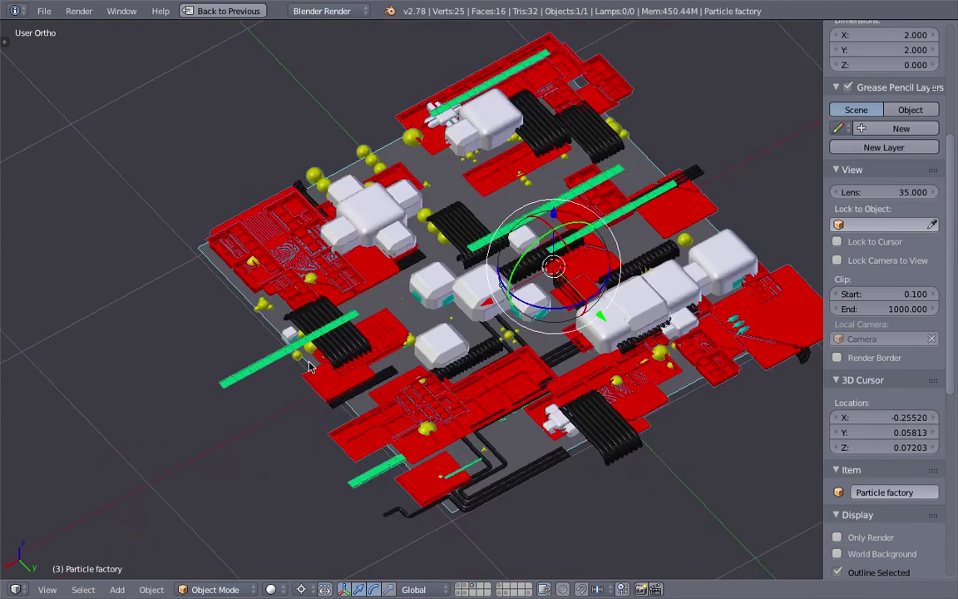
middle_click_drag(314, 359, 481, 324)
scroll(480, 325, "up", 8)
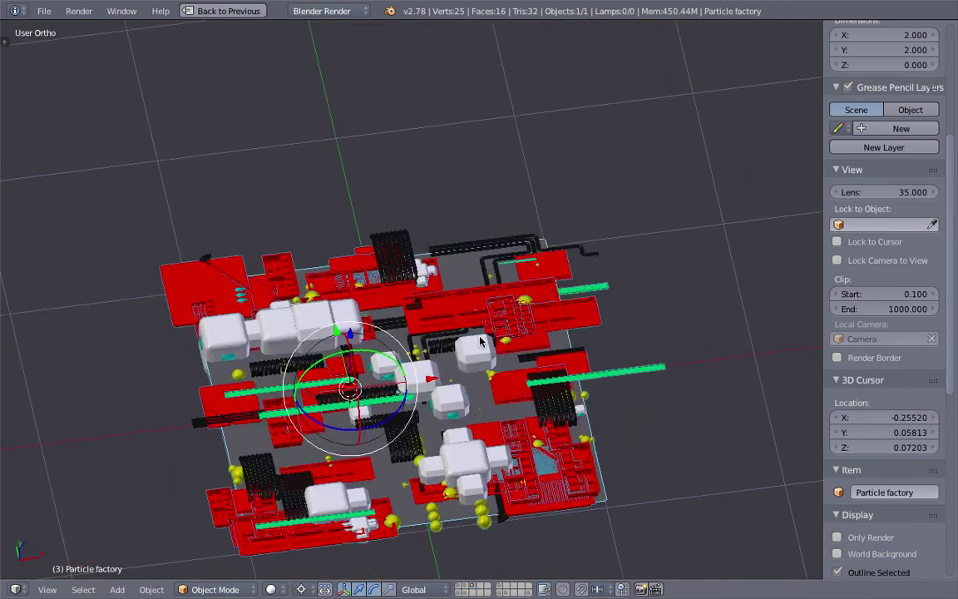
scroll(507, 331, "down", 4)
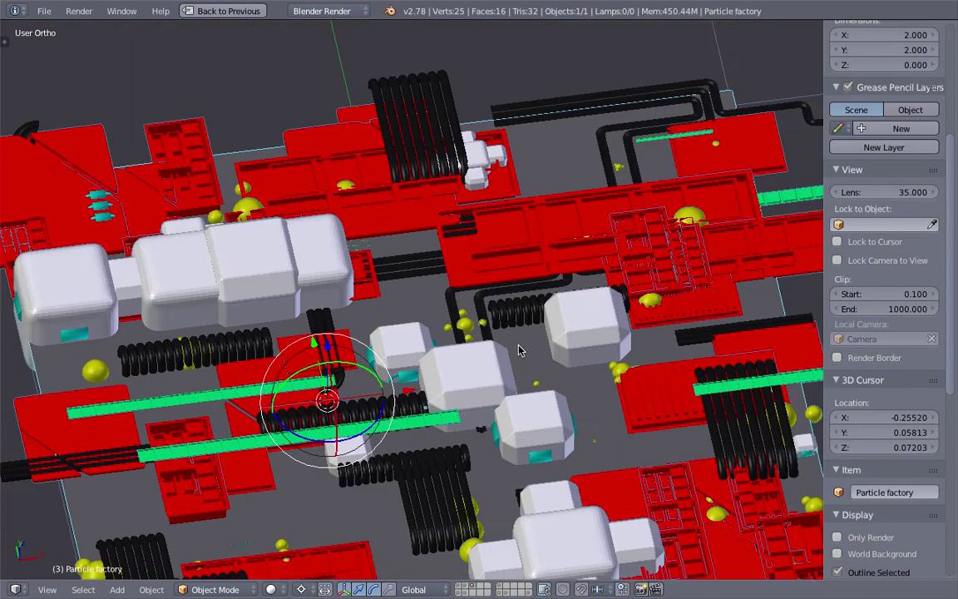
Show the baked greyscale plane again in place of the particle layout and inspect it from an angle
middle_click_drag(517, 336, 523, 246)
key("1")
scroll(477, 292, "down", 2)
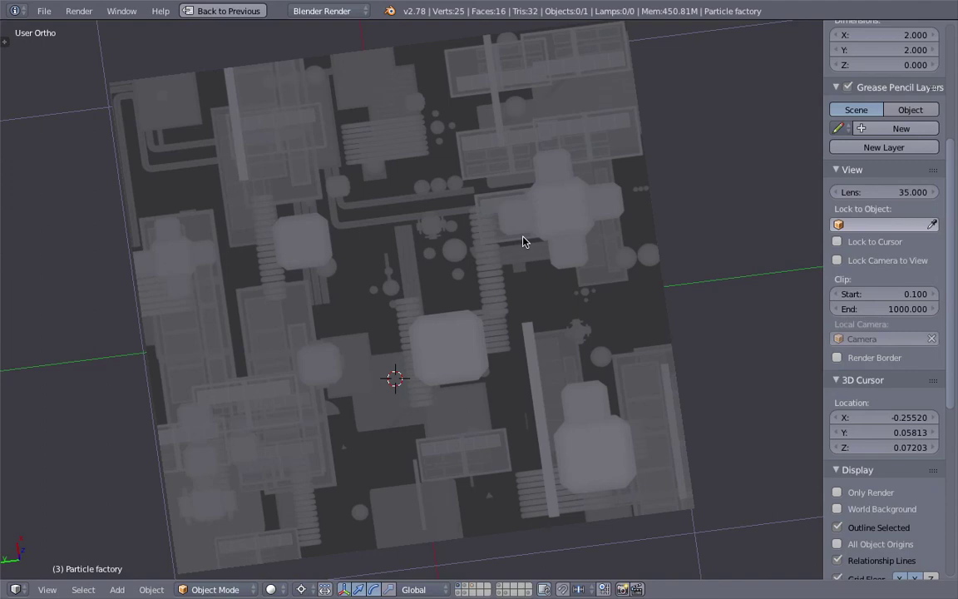
middle_click_drag(535, 320, 468, 280)
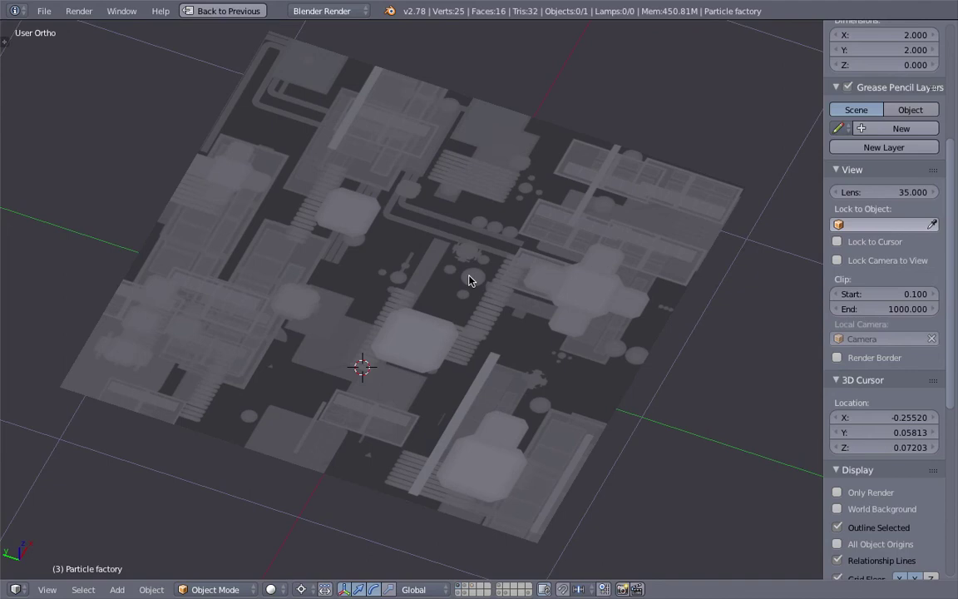
Try to open the recent file sv_box_sandwich_001.blend
left_click(44, 11)
mouse_move(83, 59)
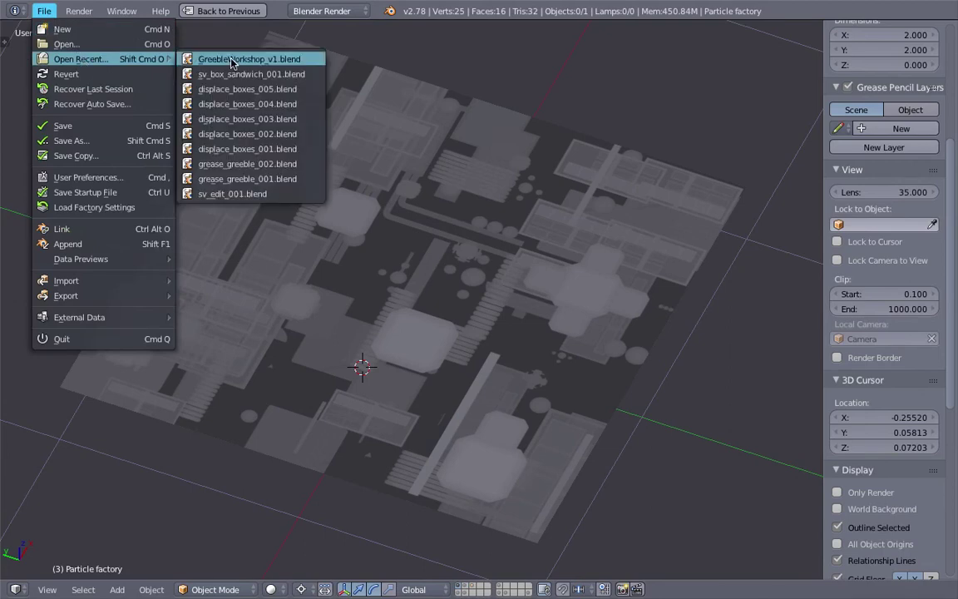
left_click(246, 75)
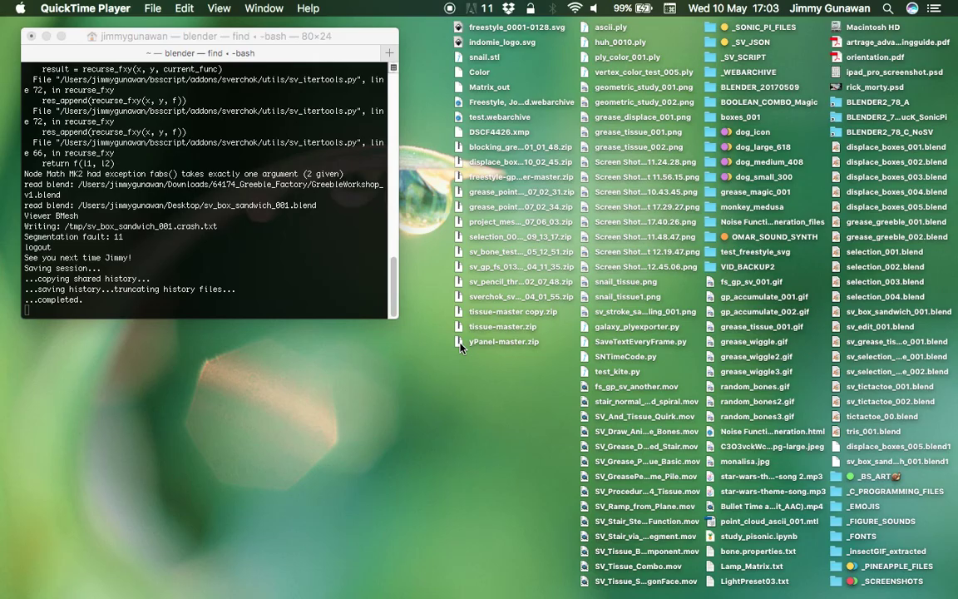
Close the terminal window and bring the desktop into focus
left_click(31, 36)
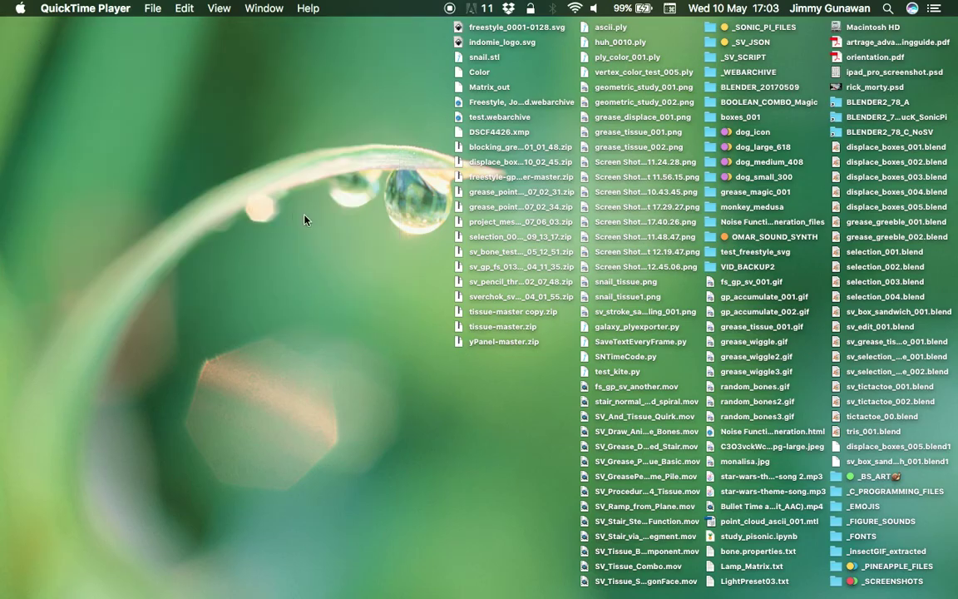
left_click(305, 219)
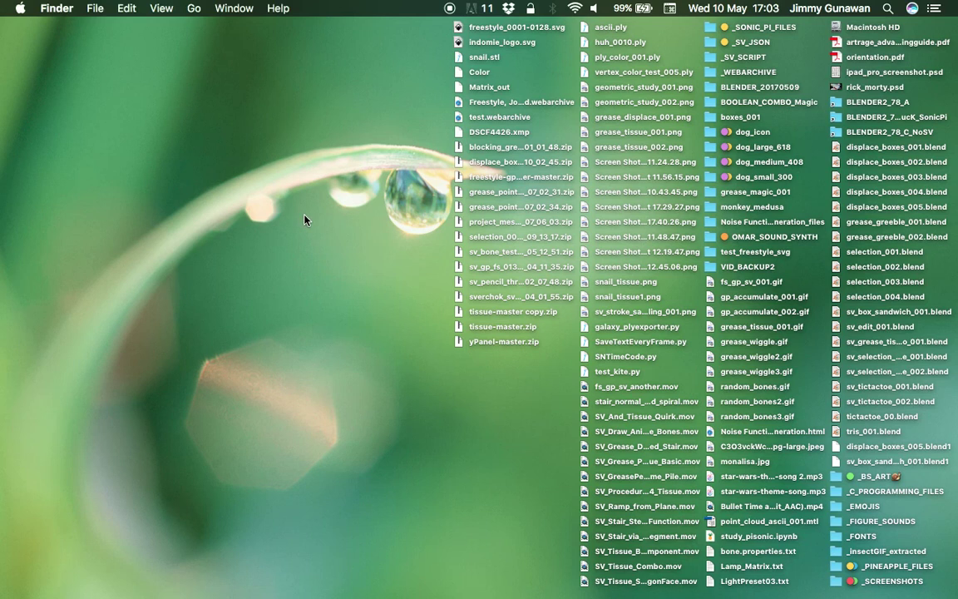